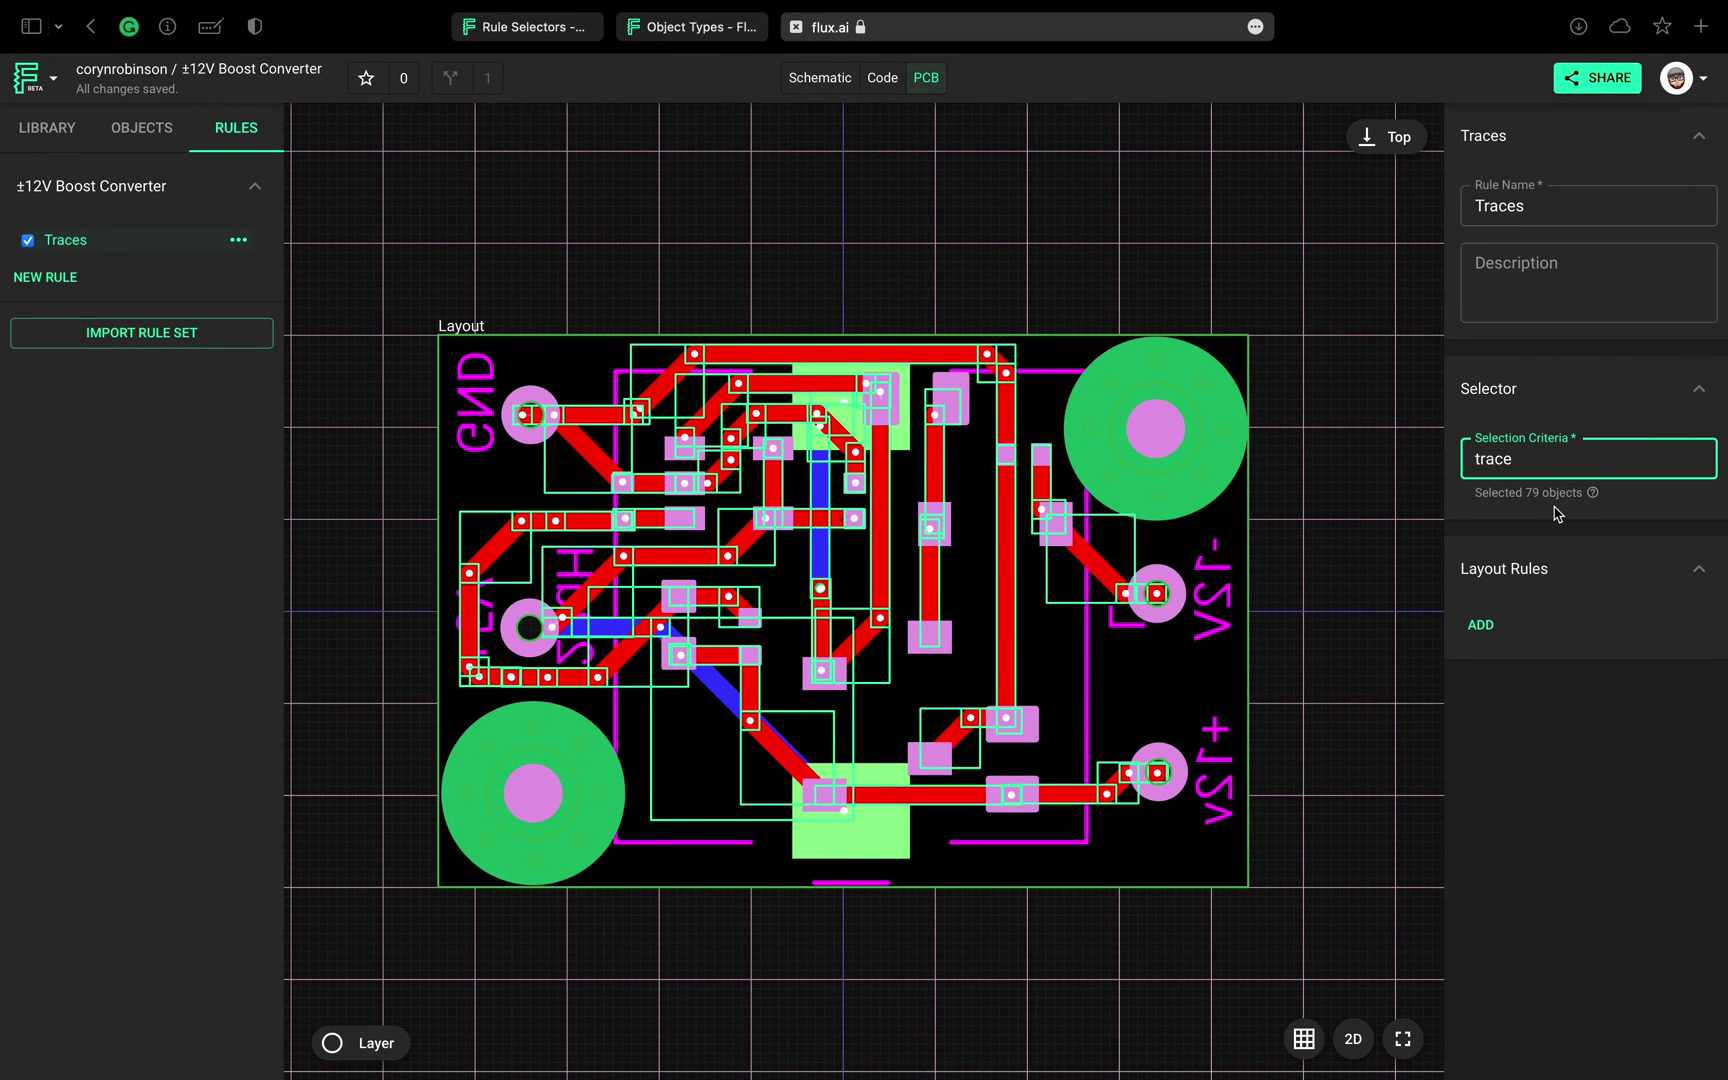
Add a layout rule and change the BLDC Driver's Pad Shape to rectangle.
{"action": "left_click", "coordinate": [1489, 629]}
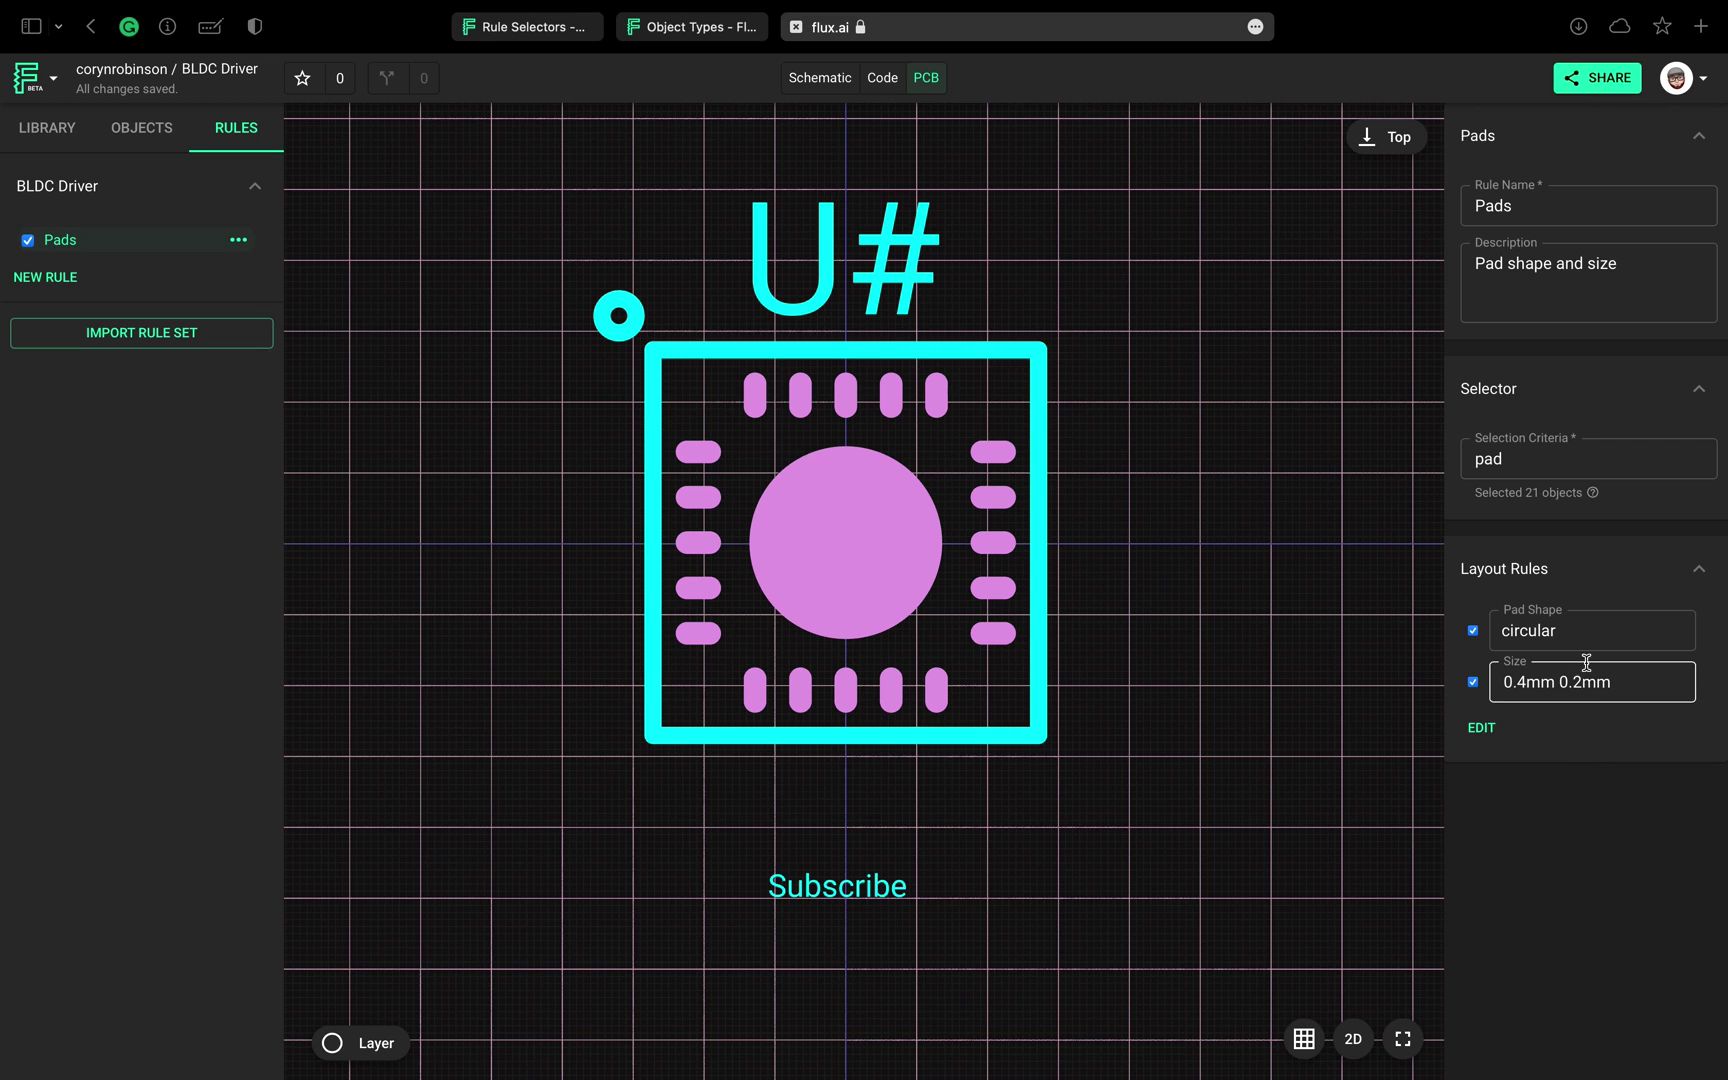
{"action": "left_click", "coordinate": [1589, 636]}
{"action": "left_click", "coordinate": [1591, 679]}
{"action": "left_click", "coordinate": [1591, 812]}
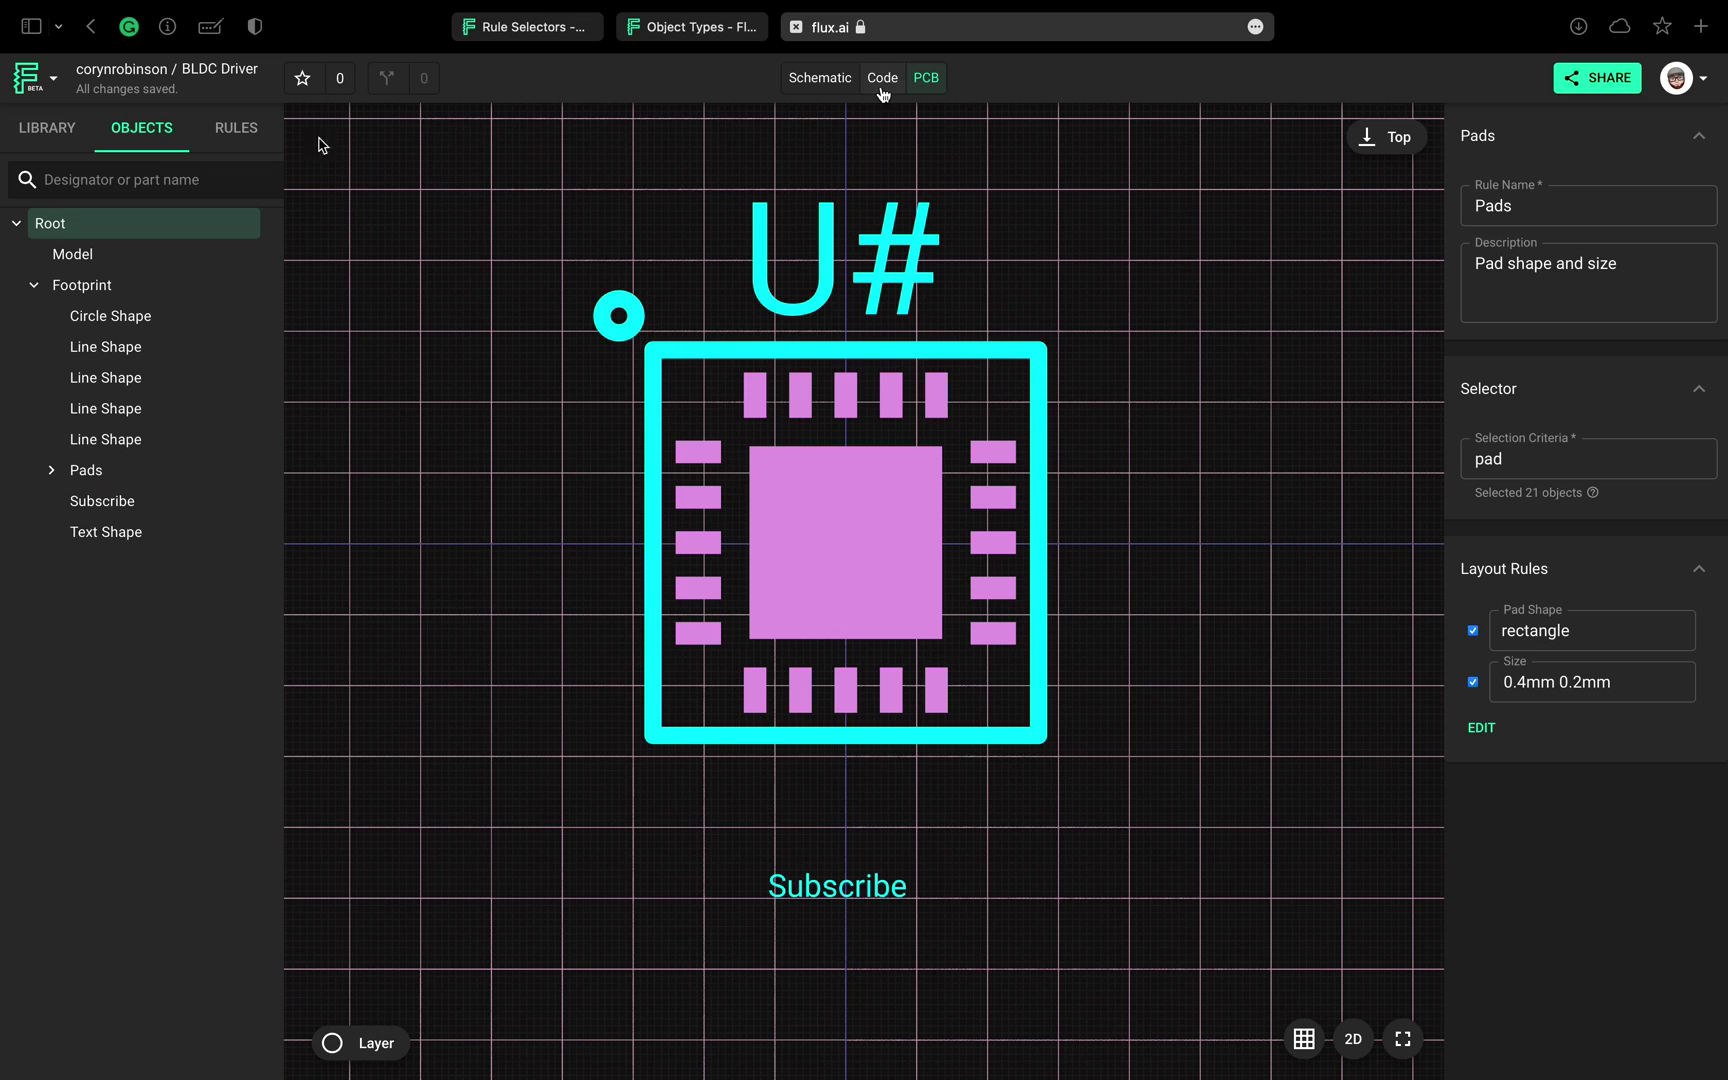
Show the BLDC Driver's rules list with the Pads rule.
{"action": "left_click", "coordinate": [237, 128]}
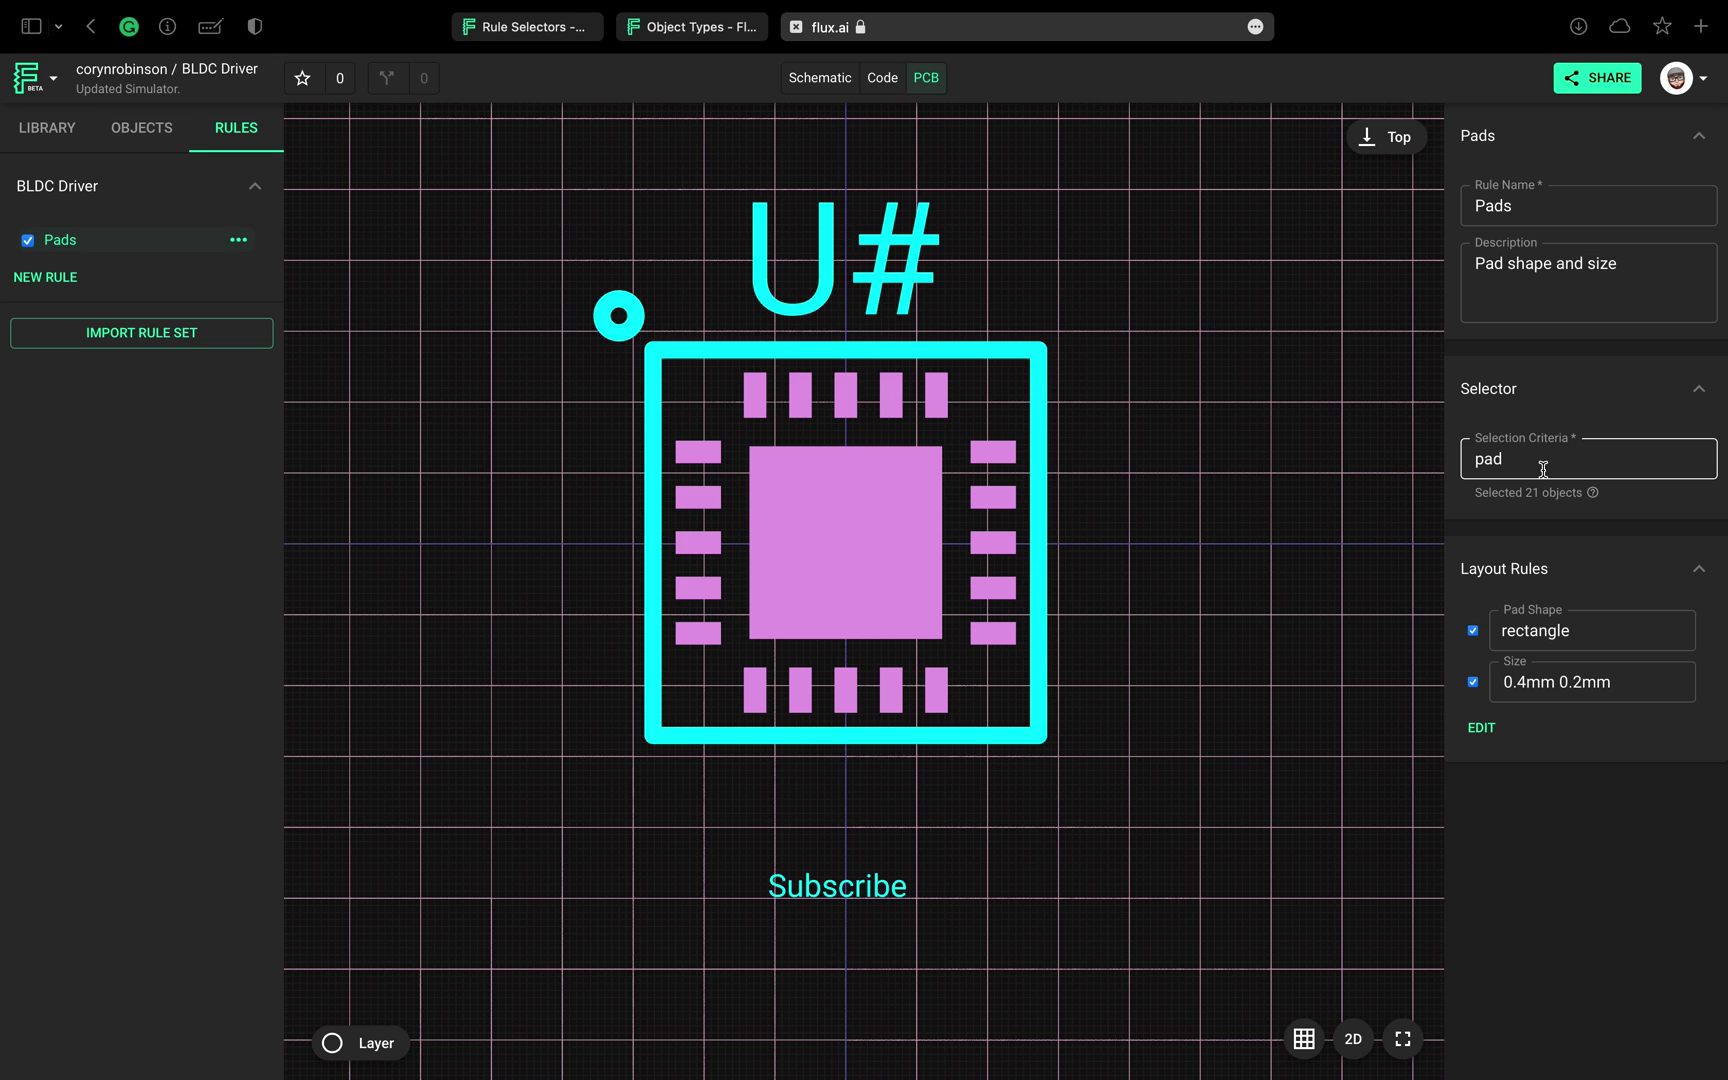
{"action": "left_click", "coordinate": [1603, 633]}
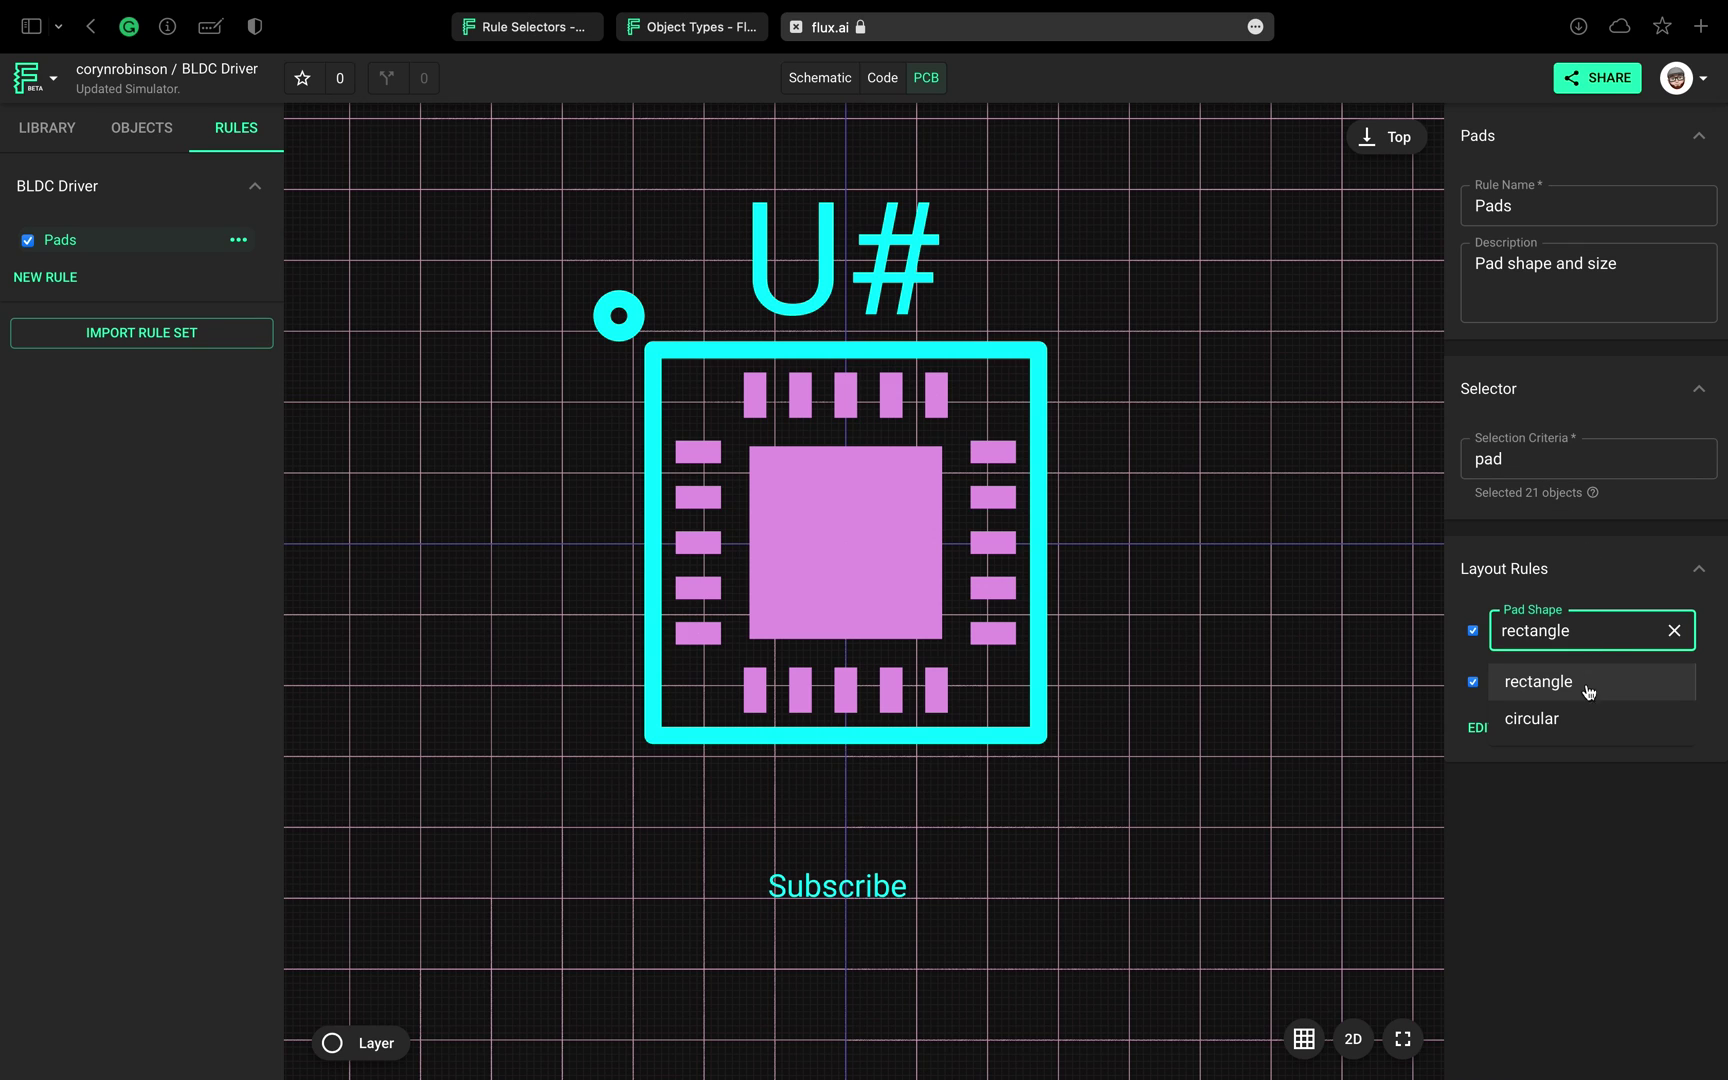
{"action": "left_click", "coordinate": [1584, 722]}
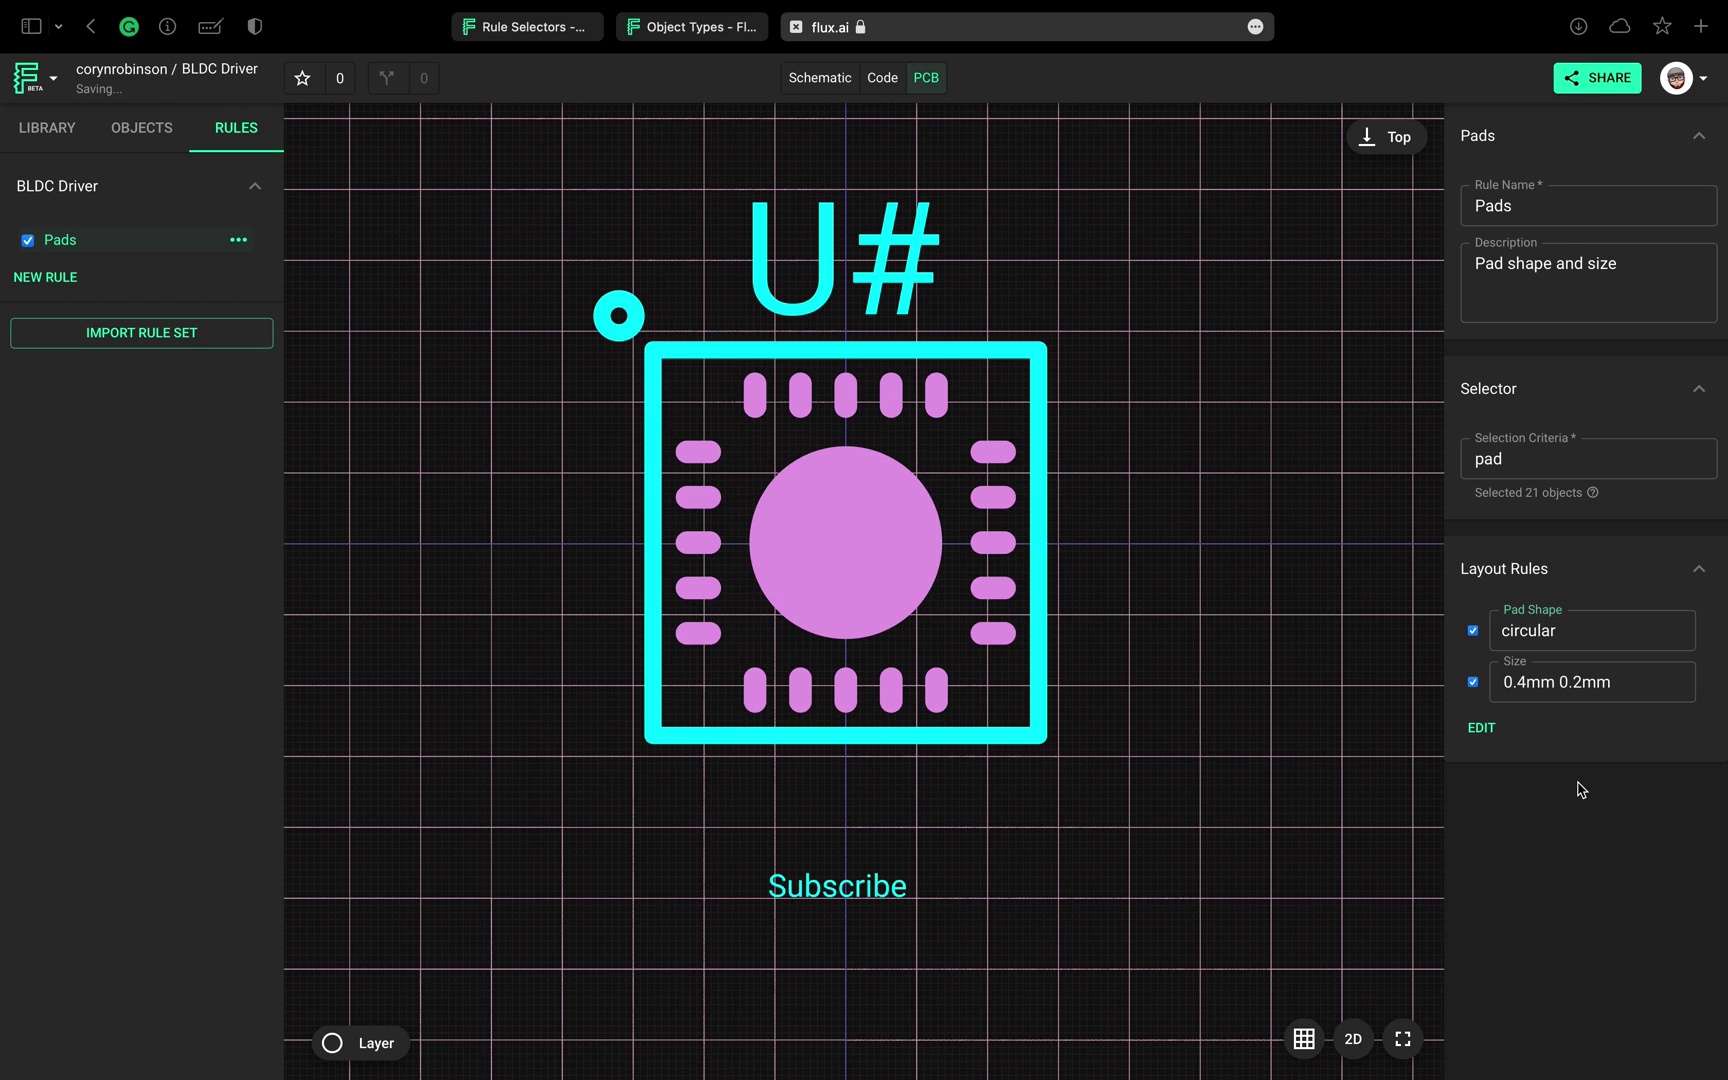
{"action": "left_click", "coordinate": [1591, 642]}
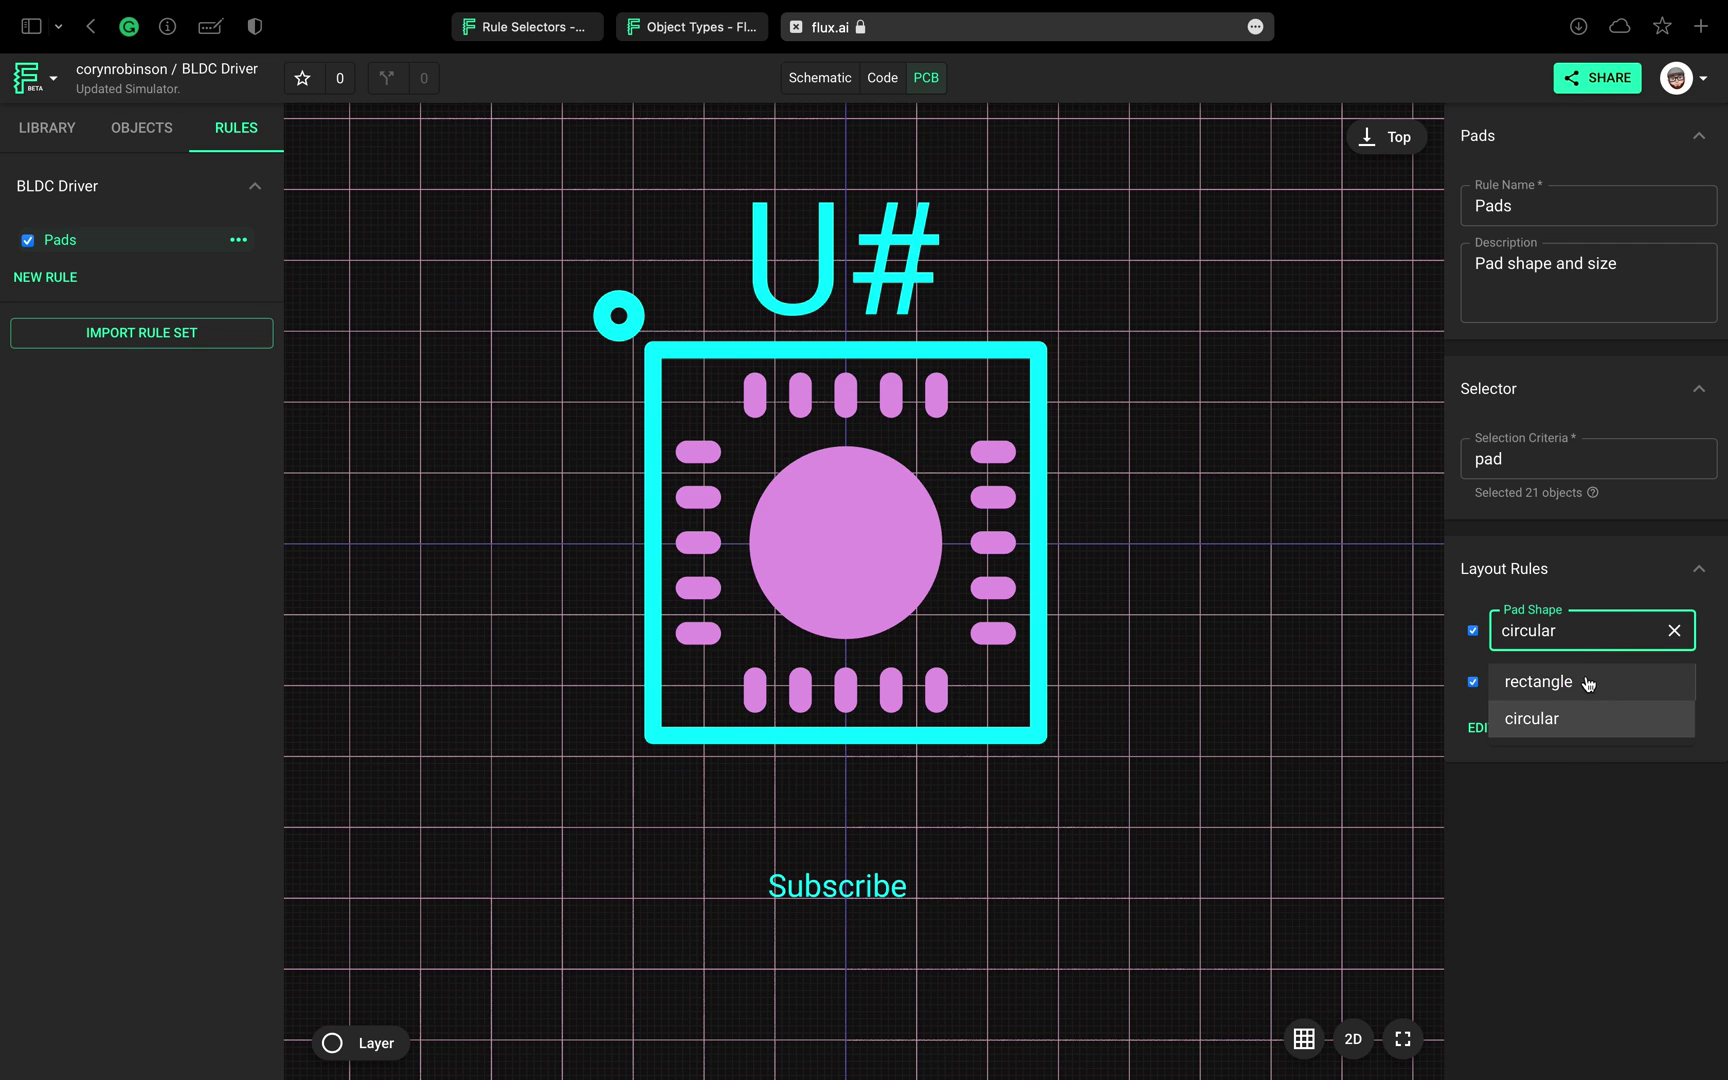
{"action": "left_click", "coordinate": [1591, 680]}
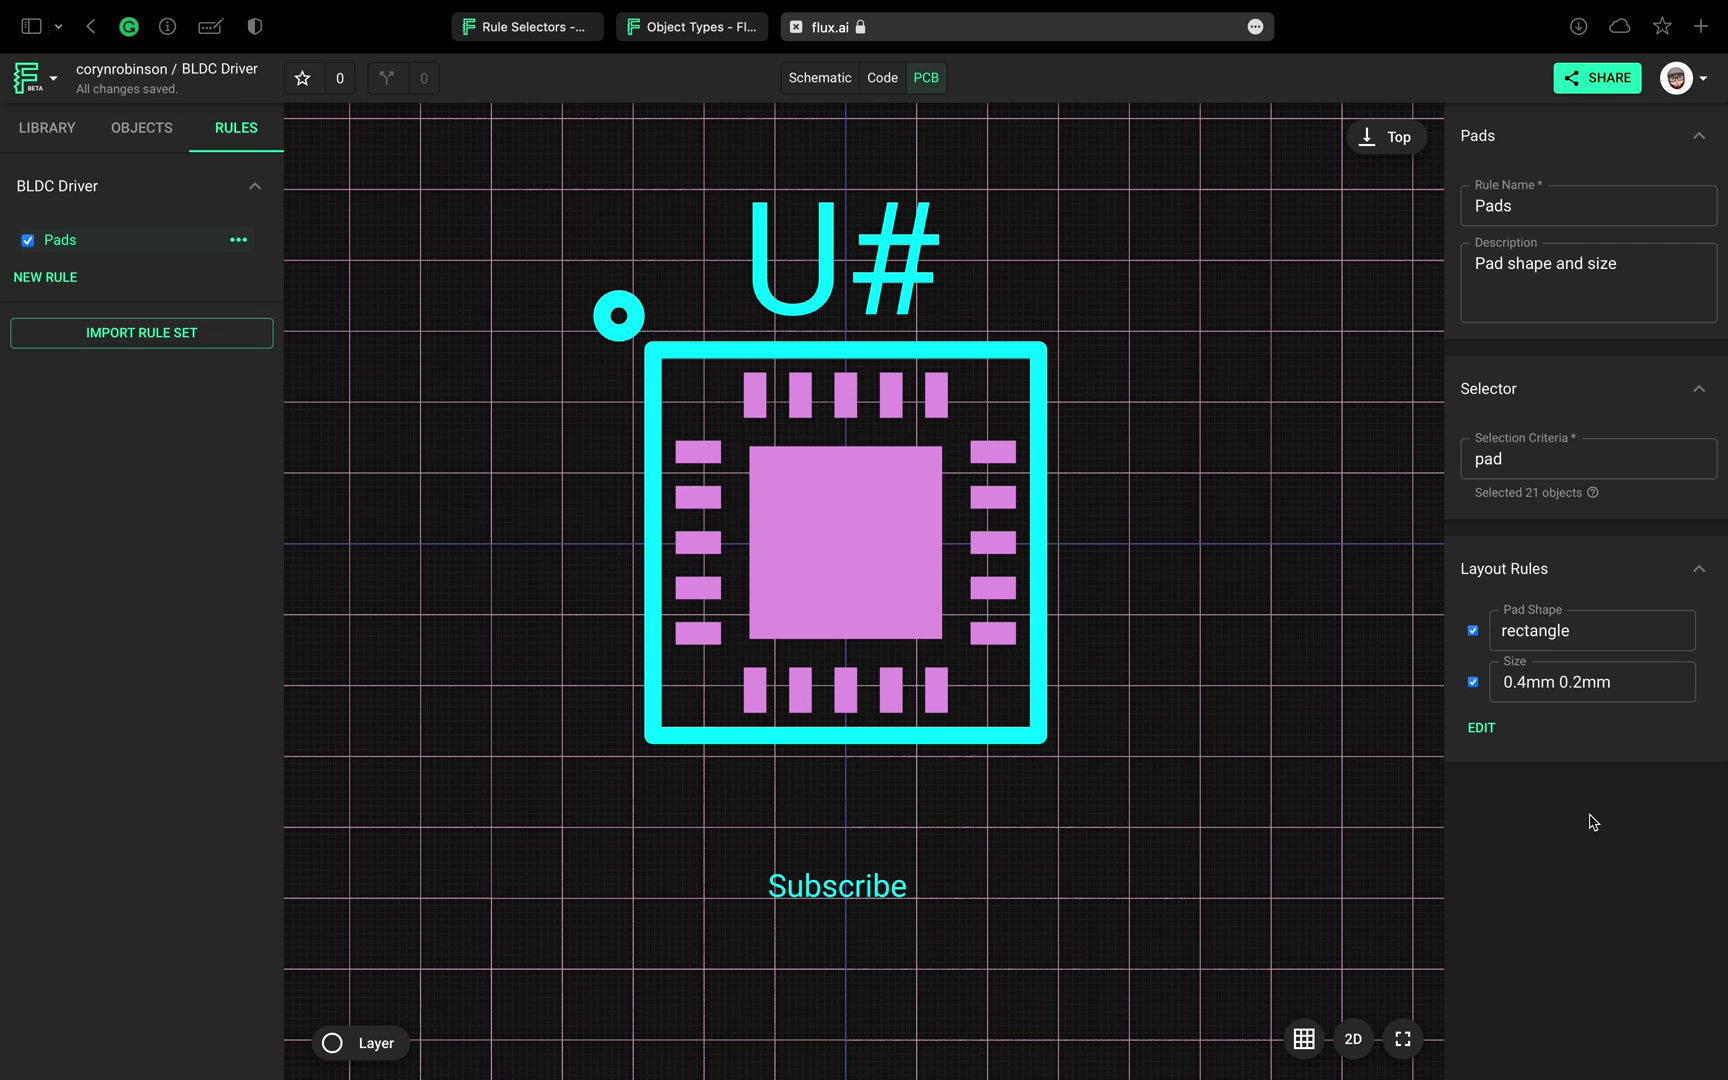
Add Pad Type as a third layout rule in Pads, found by searching 'pad ty'.
{"action": "left_click", "coordinate": [1481, 726]}
{"action": "left_click", "coordinate": [1481, 700]}
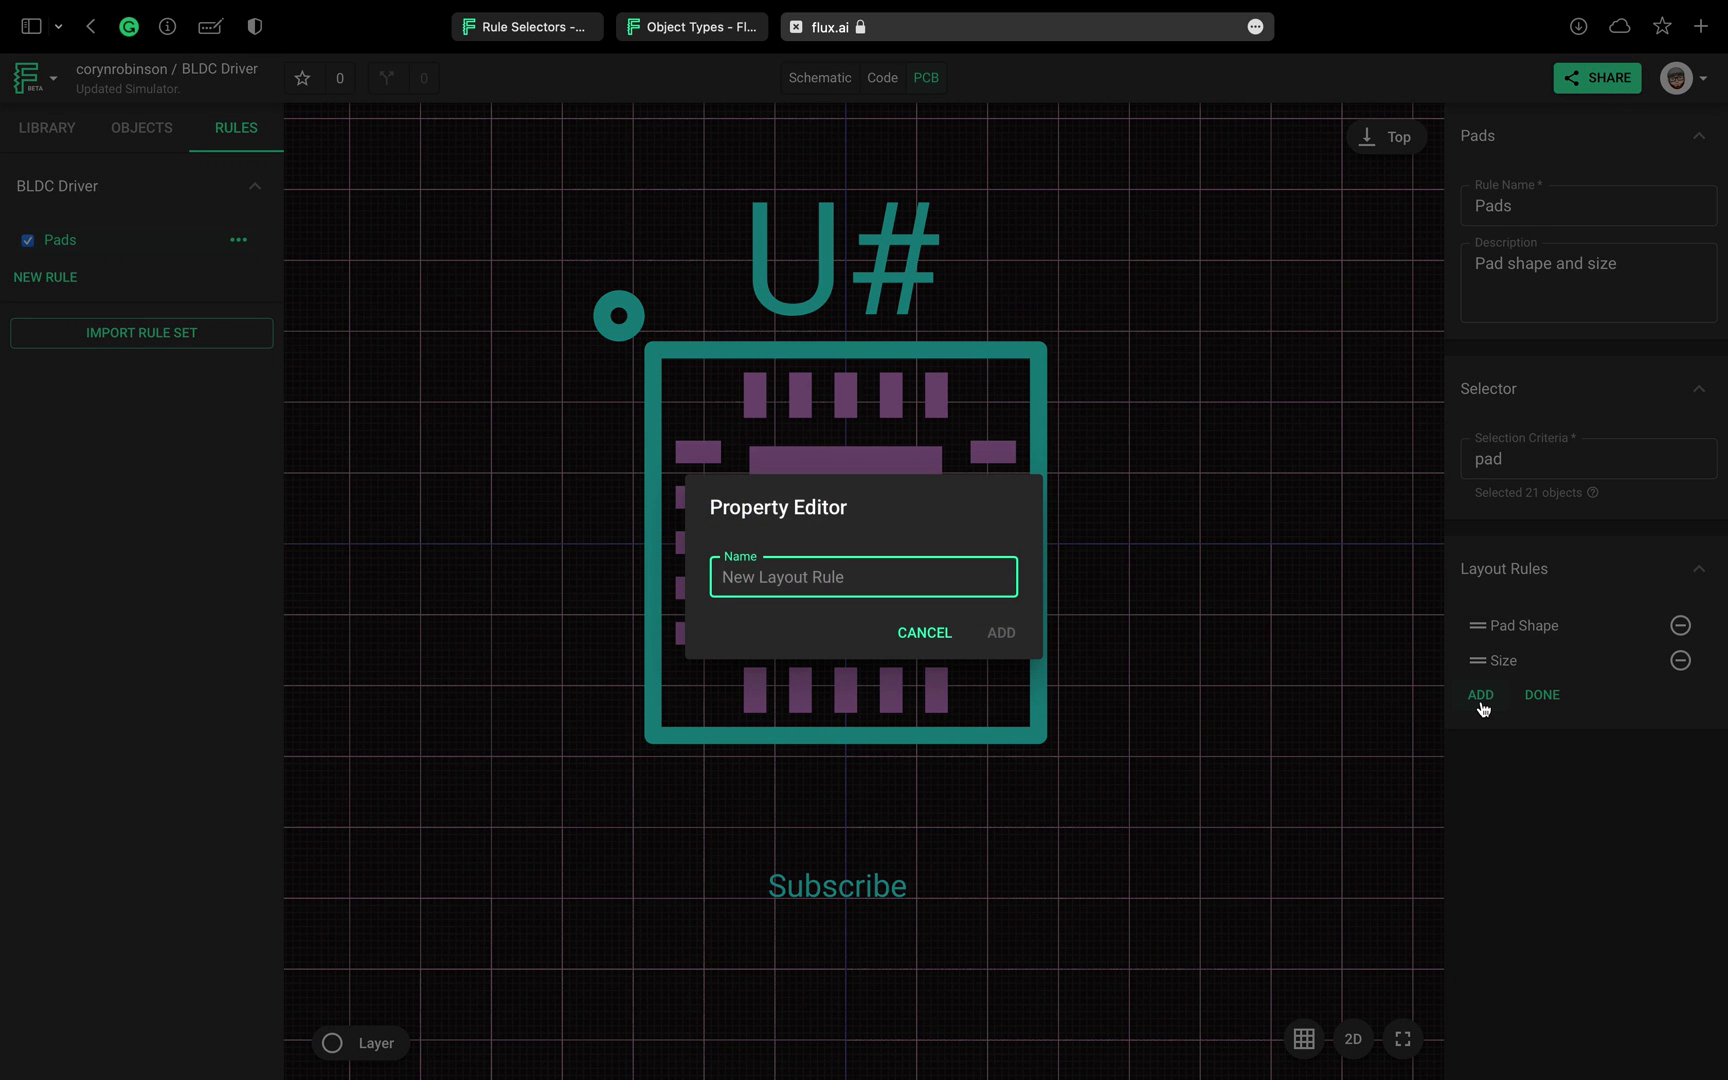
{"action": "left_click", "coordinate": [951, 586]}
{"action": "scroll", "coordinate": [947, 672], "scroll_direction": "down", "scroll_amount": 1}
{"action": "scroll", "coordinate": [950, 674], "scroll_direction": "down", "scroll_amount": 12}
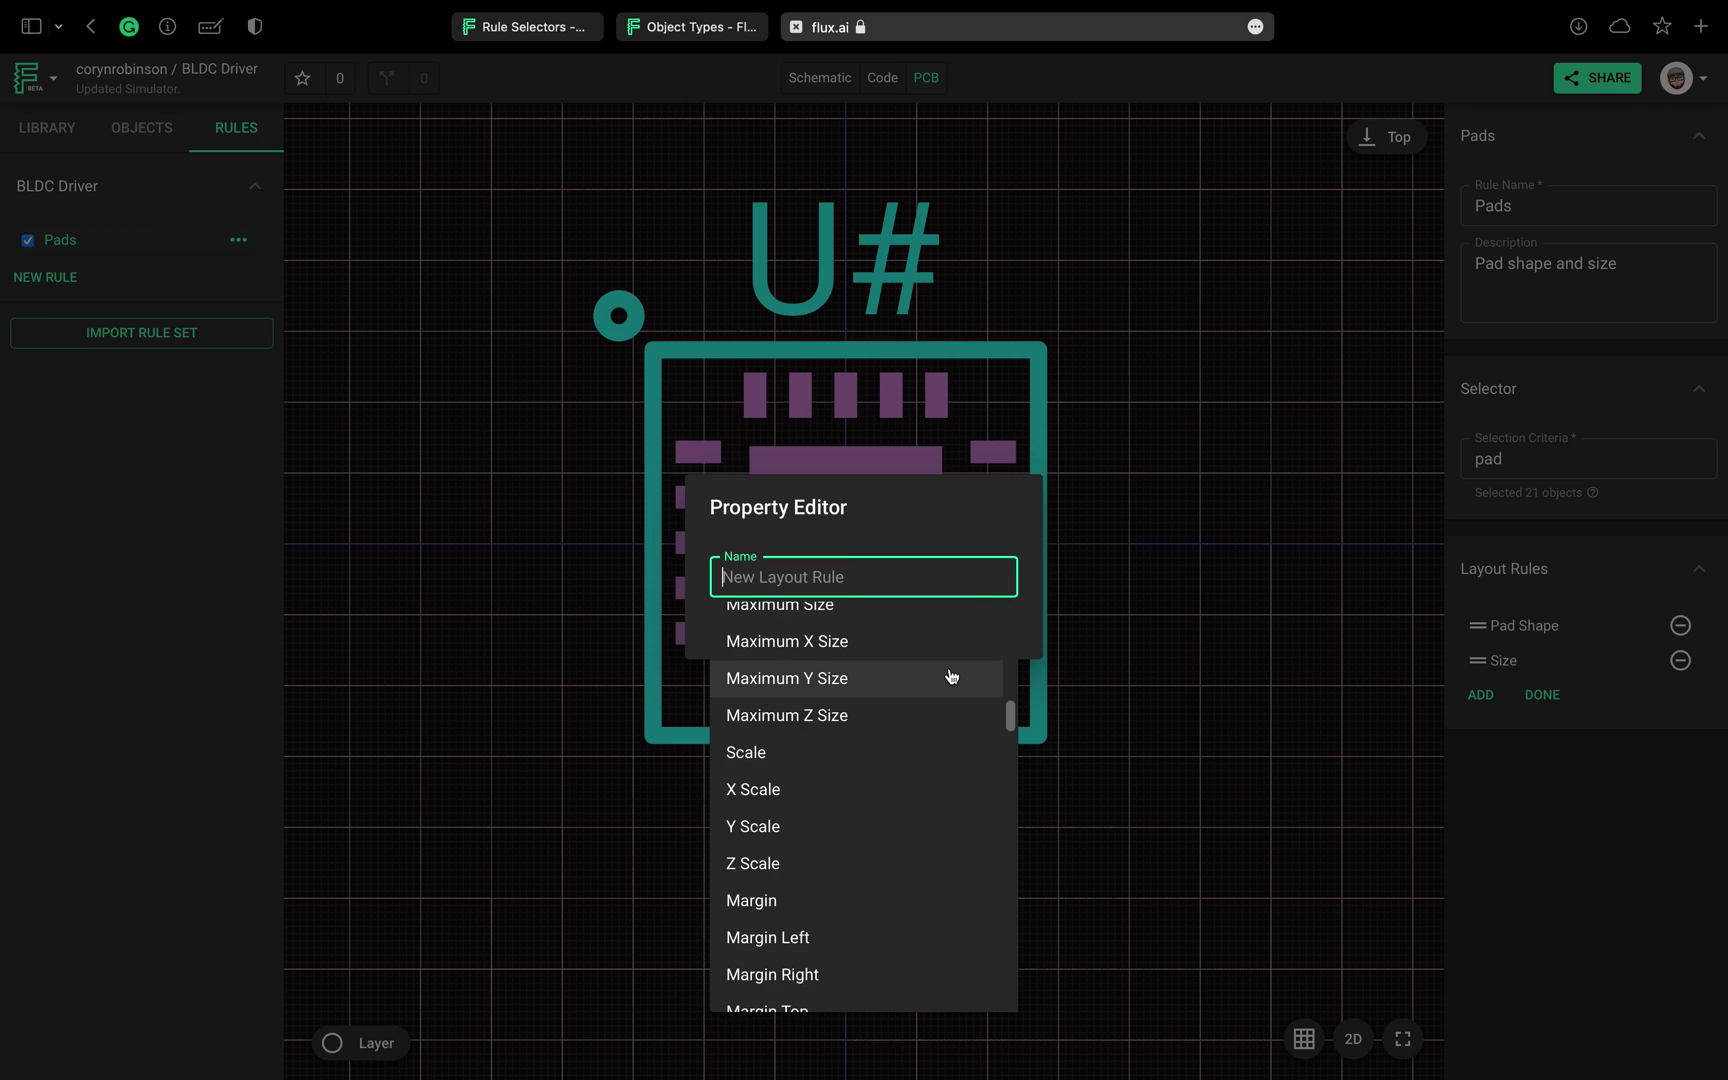
{"action": "scroll", "coordinate": [951, 676], "scroll_direction": "down", "scroll_amount": 15}
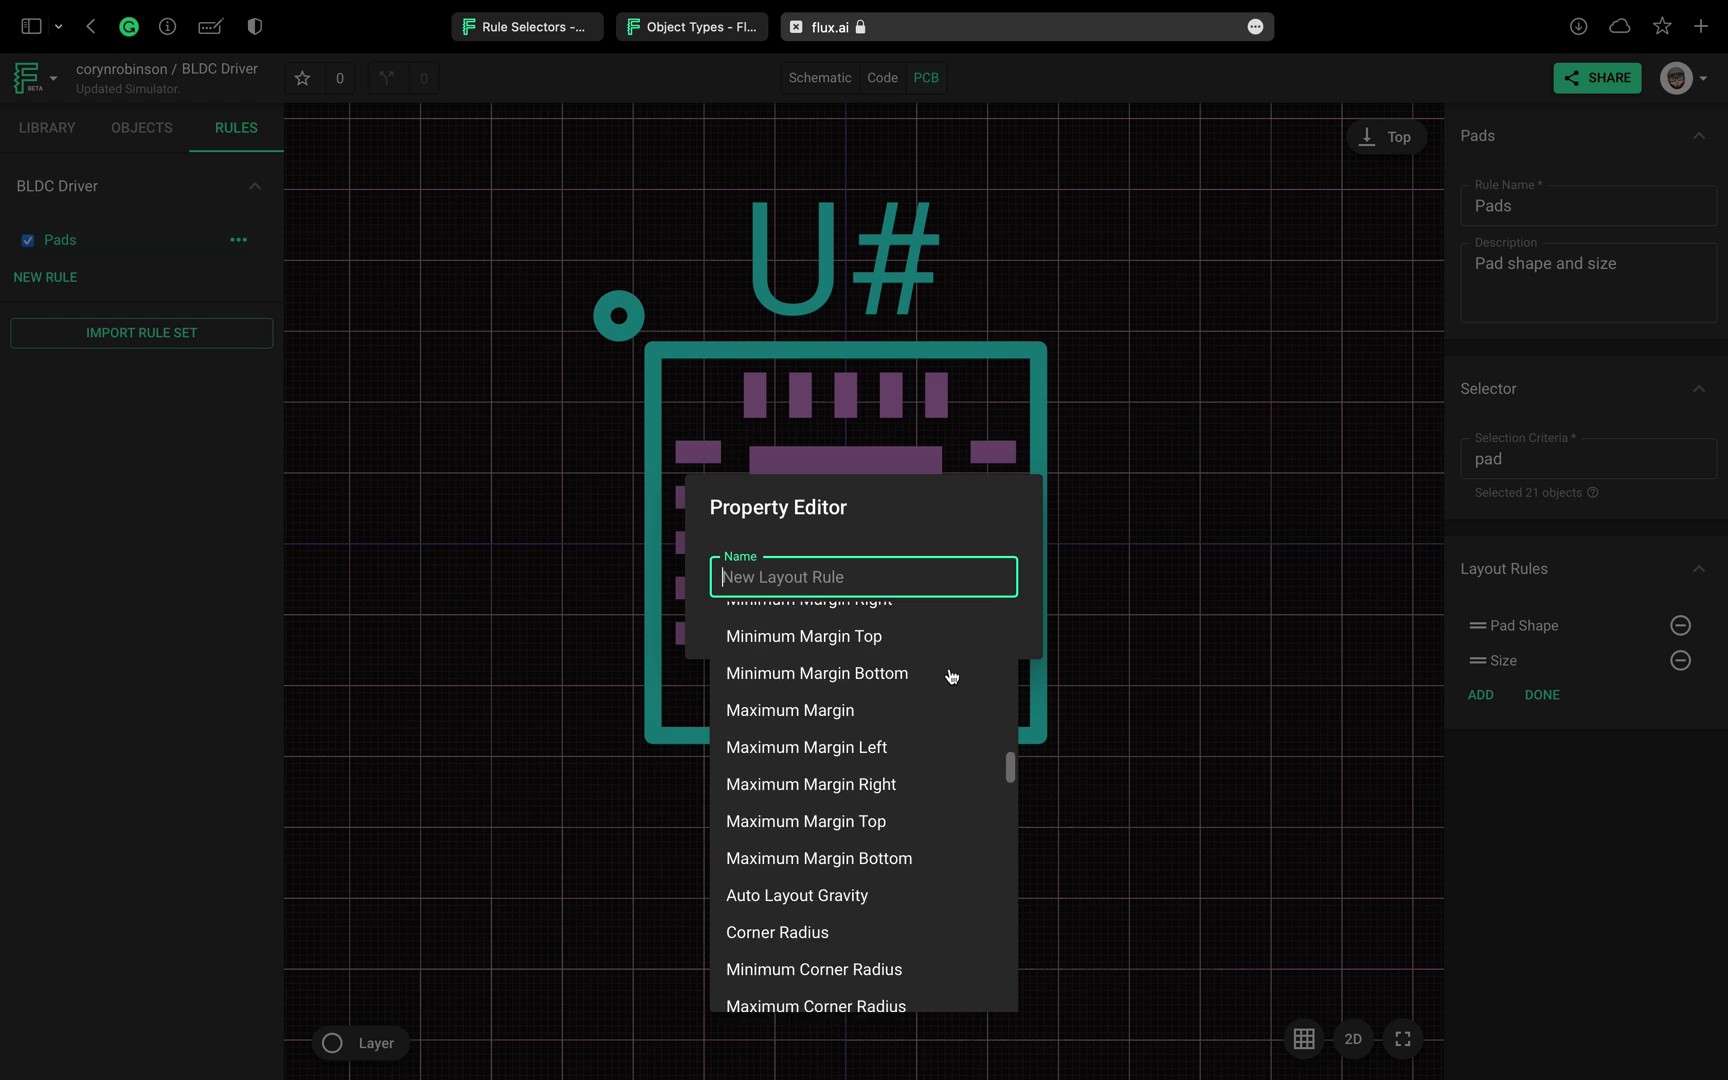
{"action": "scroll", "coordinate": [951, 676], "scroll_direction": "down", "scroll_amount": 20}
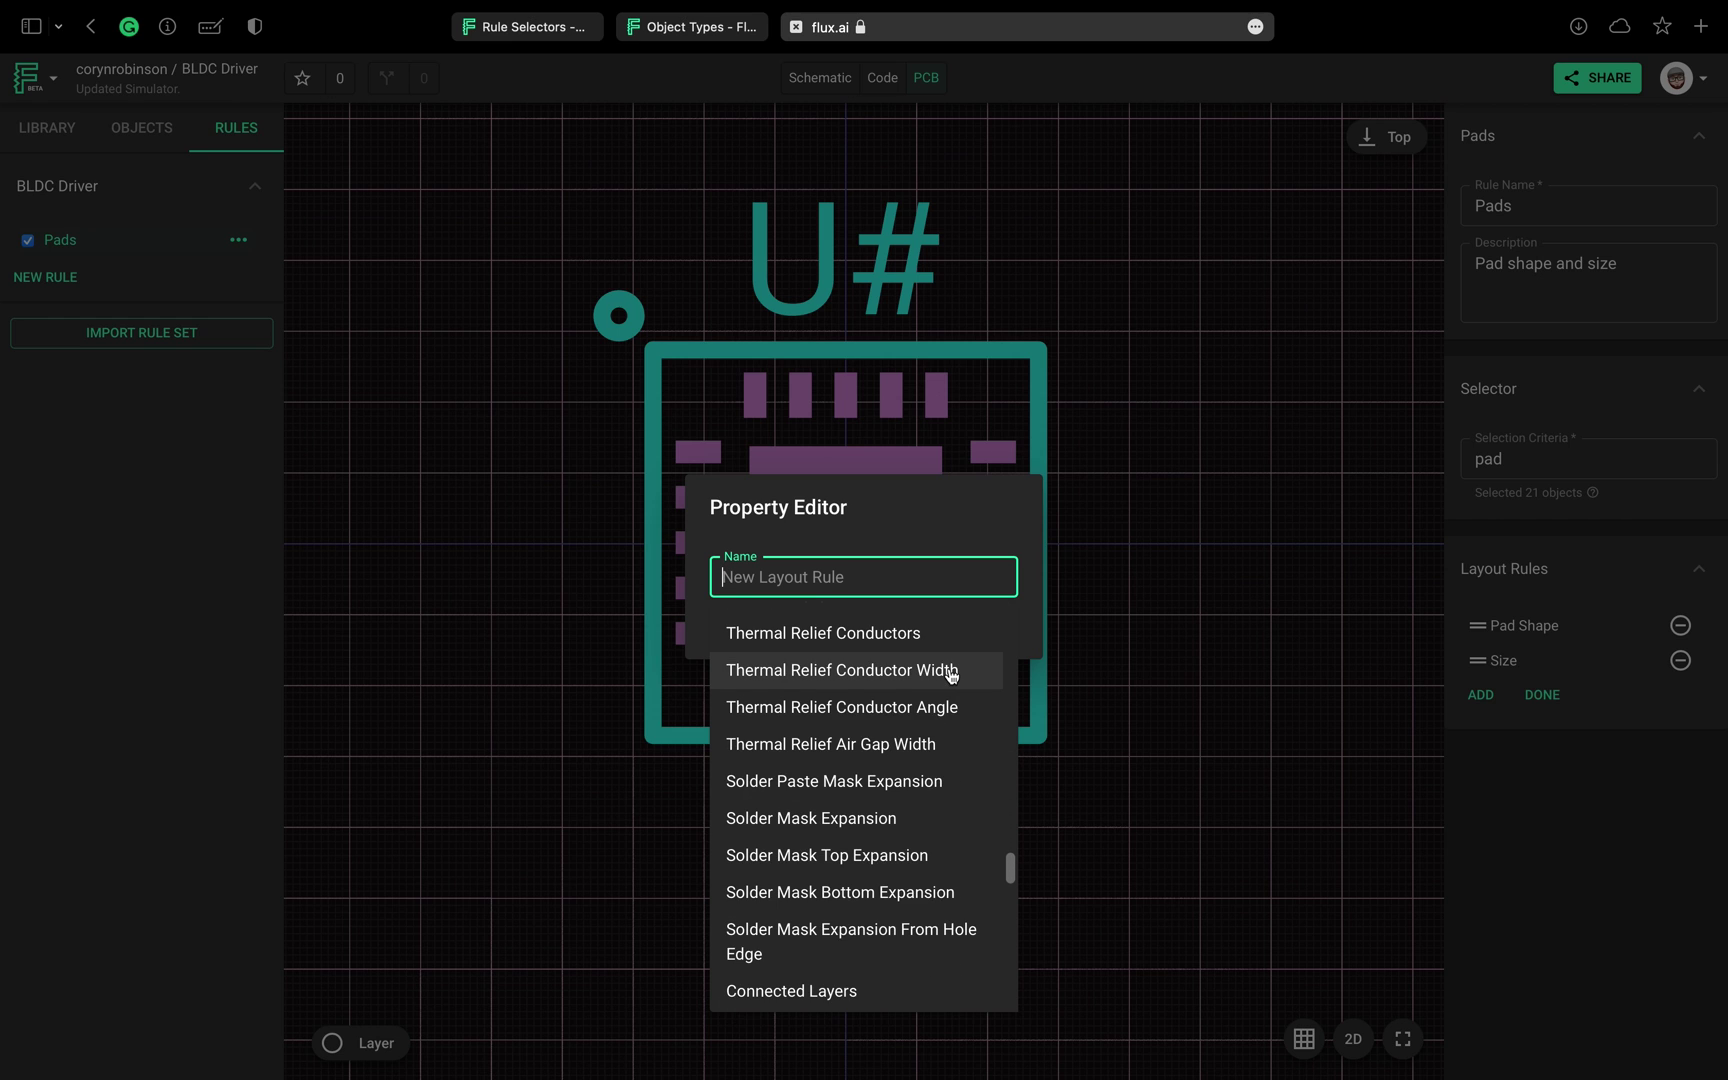
{"action": "scroll", "coordinate": [951, 676], "scroll_direction": "down", "scroll_amount": 10}
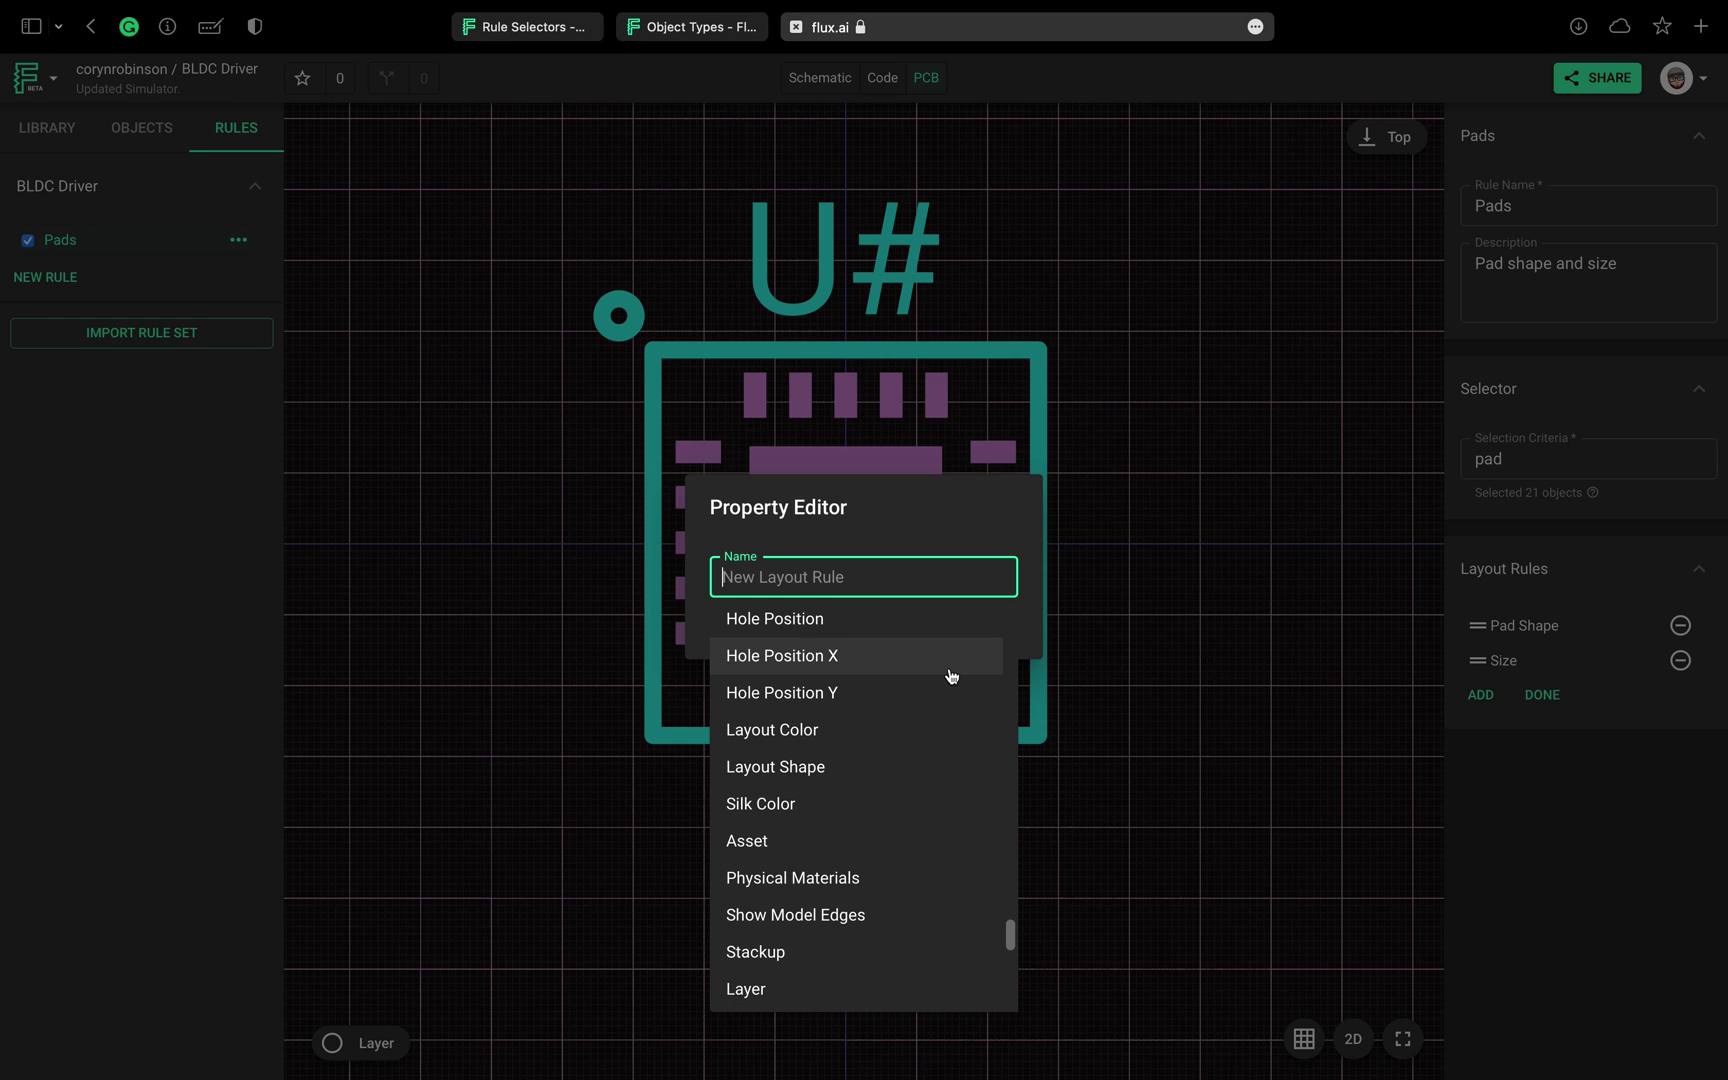
{"action": "scroll", "coordinate": [951, 676], "scroll_direction": "down", "scroll_amount": 10}
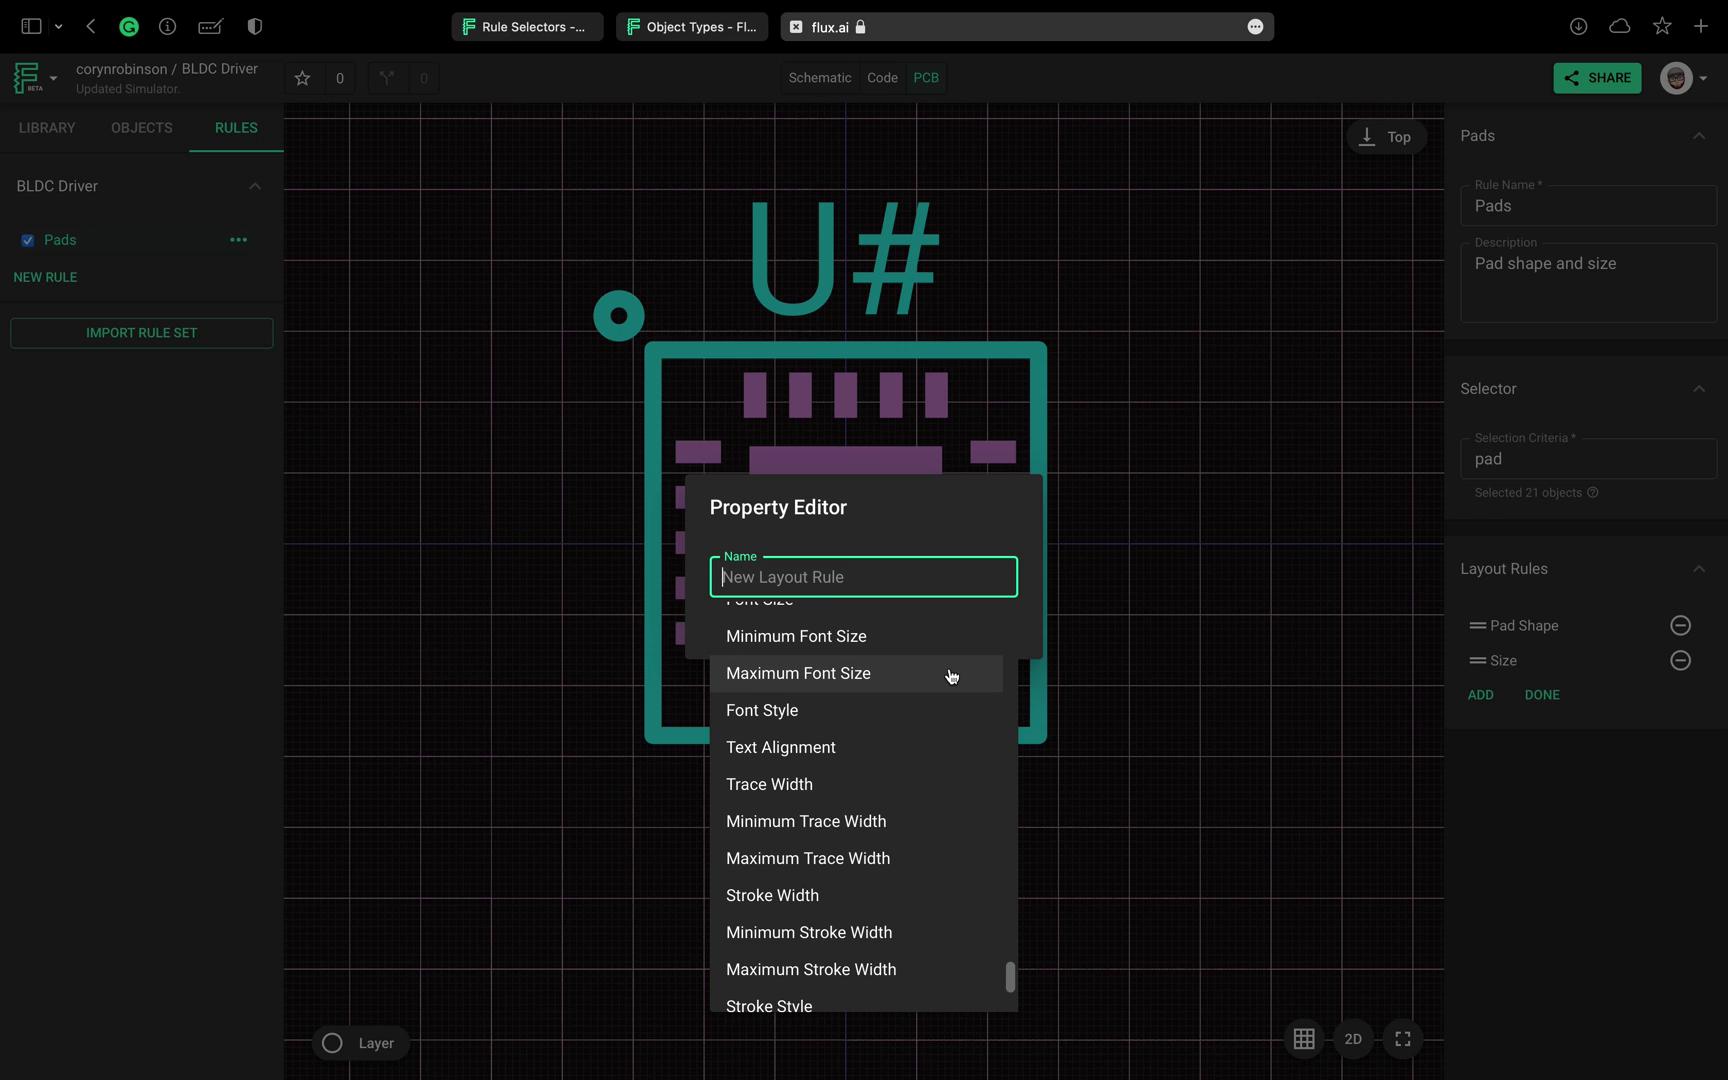
{"action": "type", "text": "pad ty"}
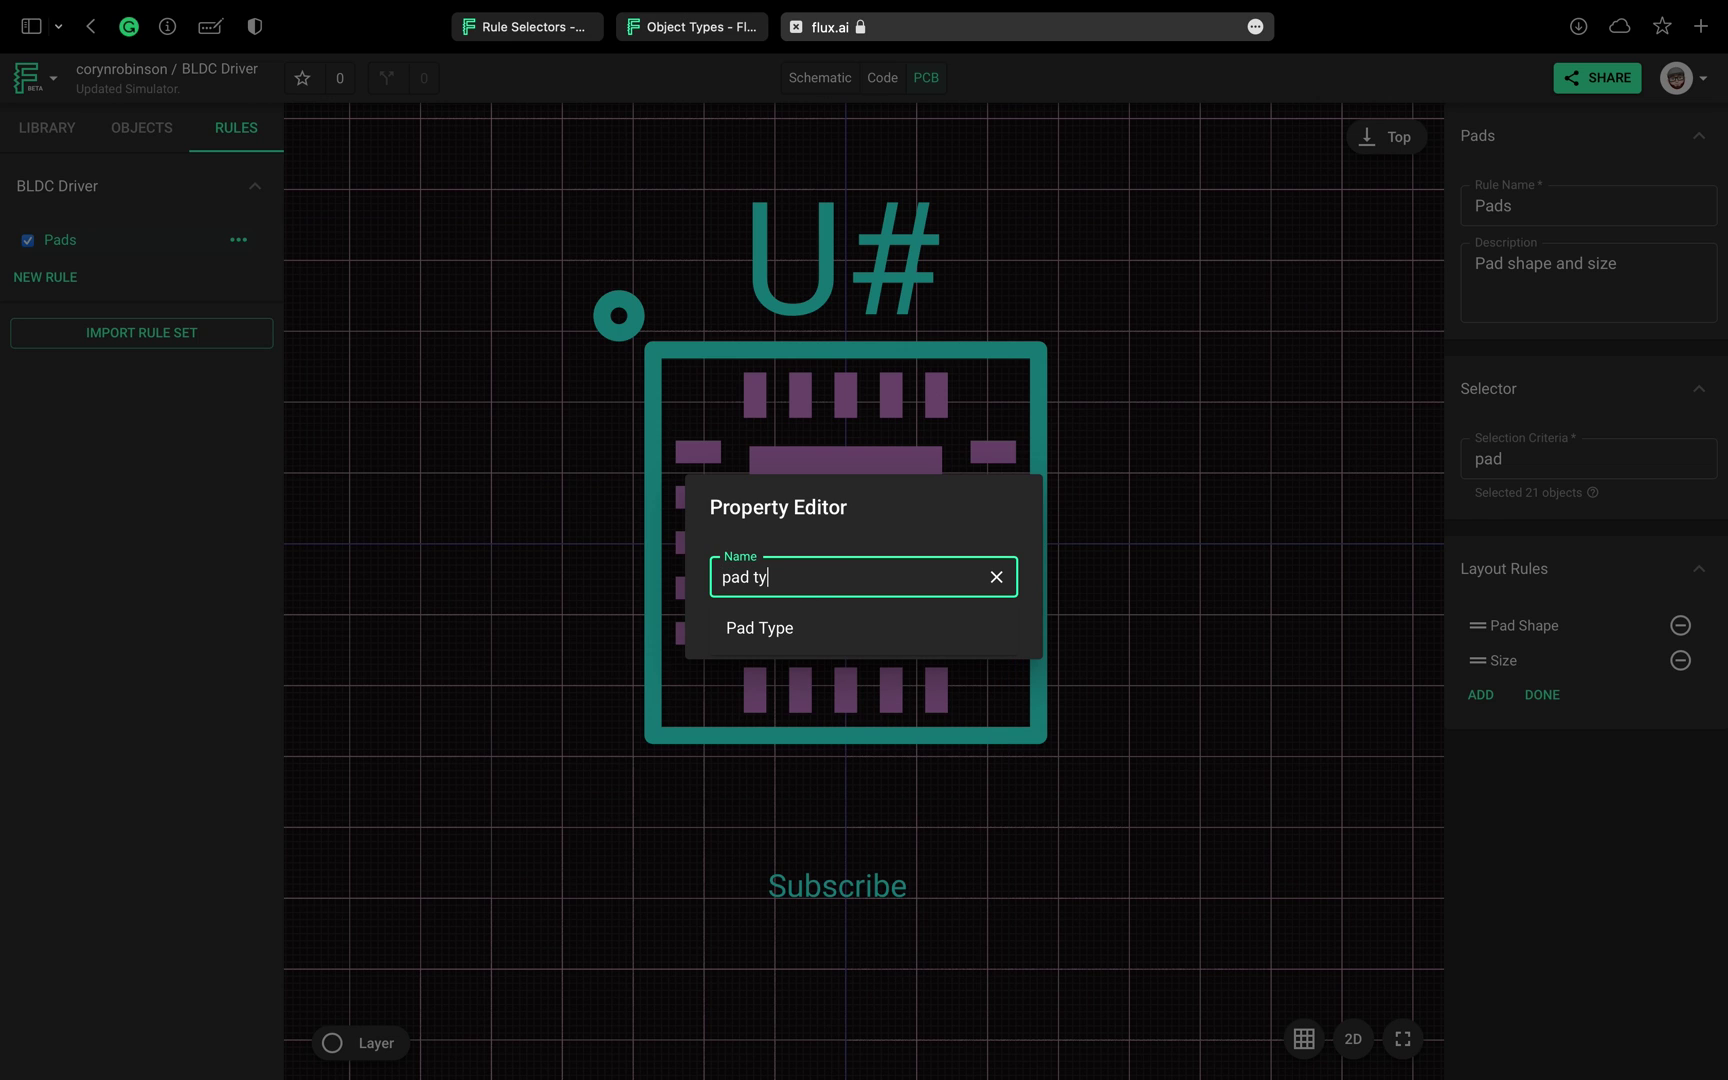
{"action": "key", "text": "Return"}
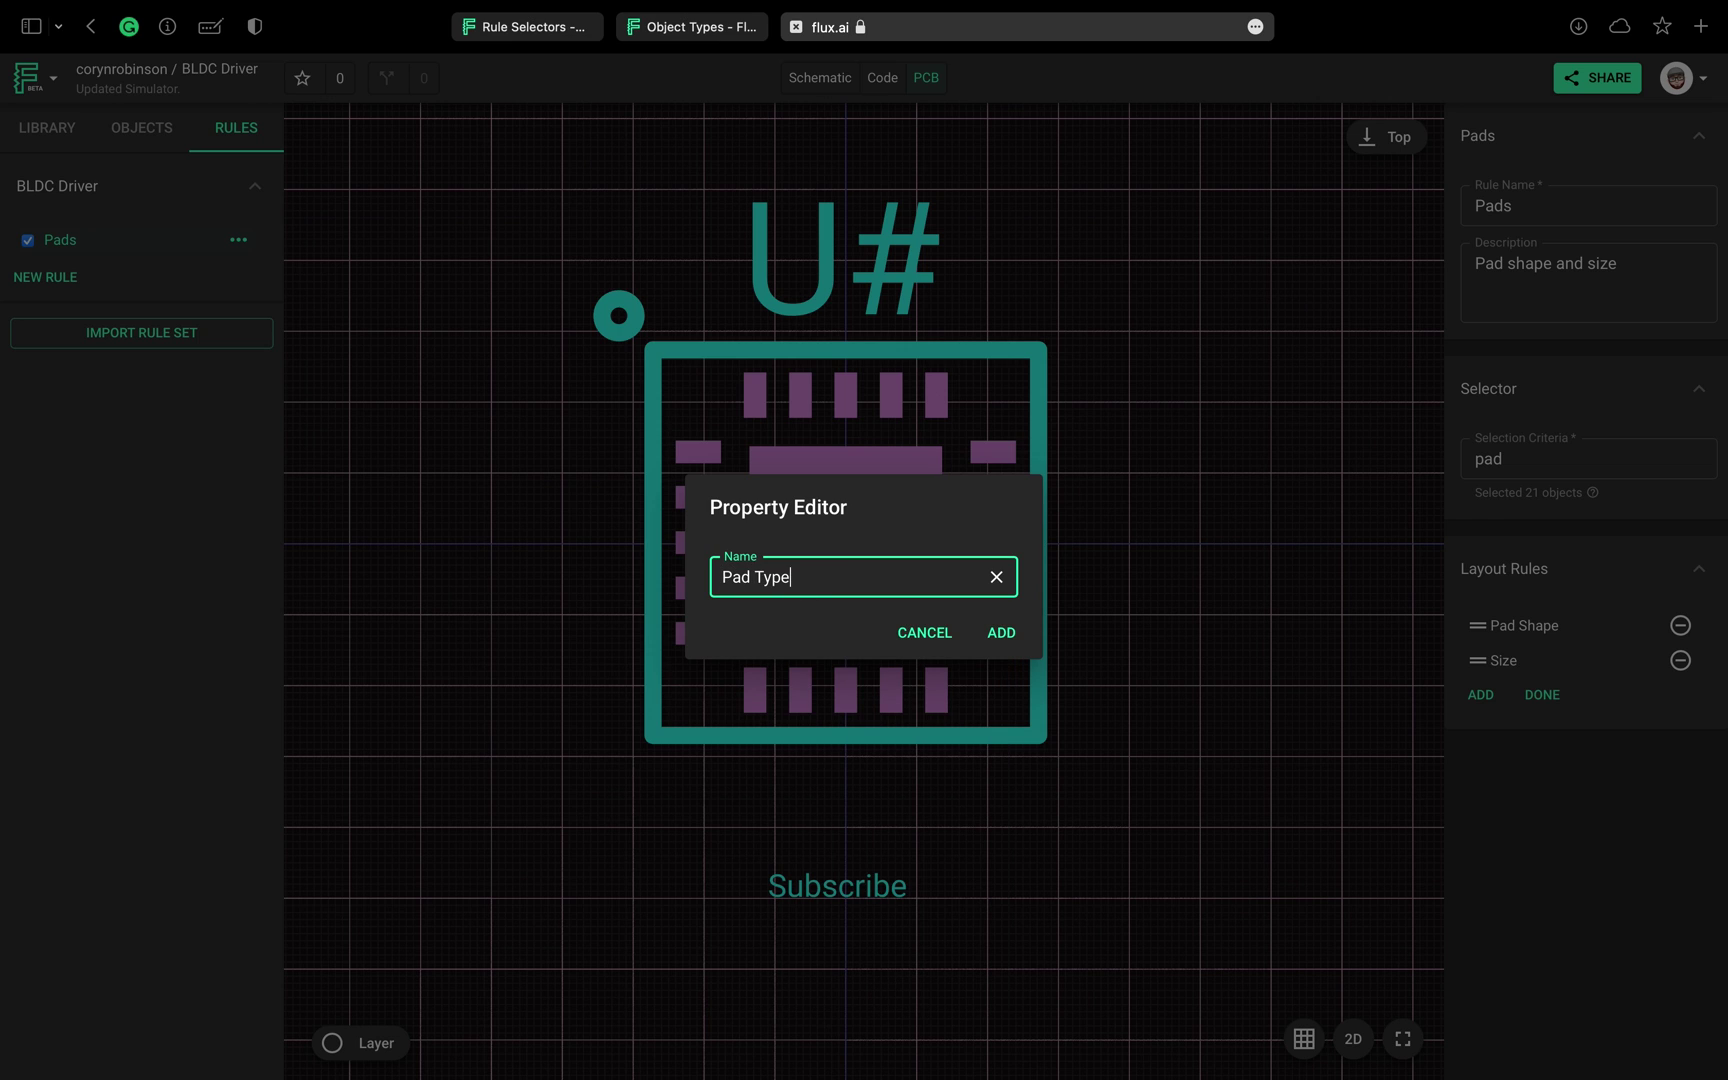
{"action": "left_click", "coordinate": [997, 638]}
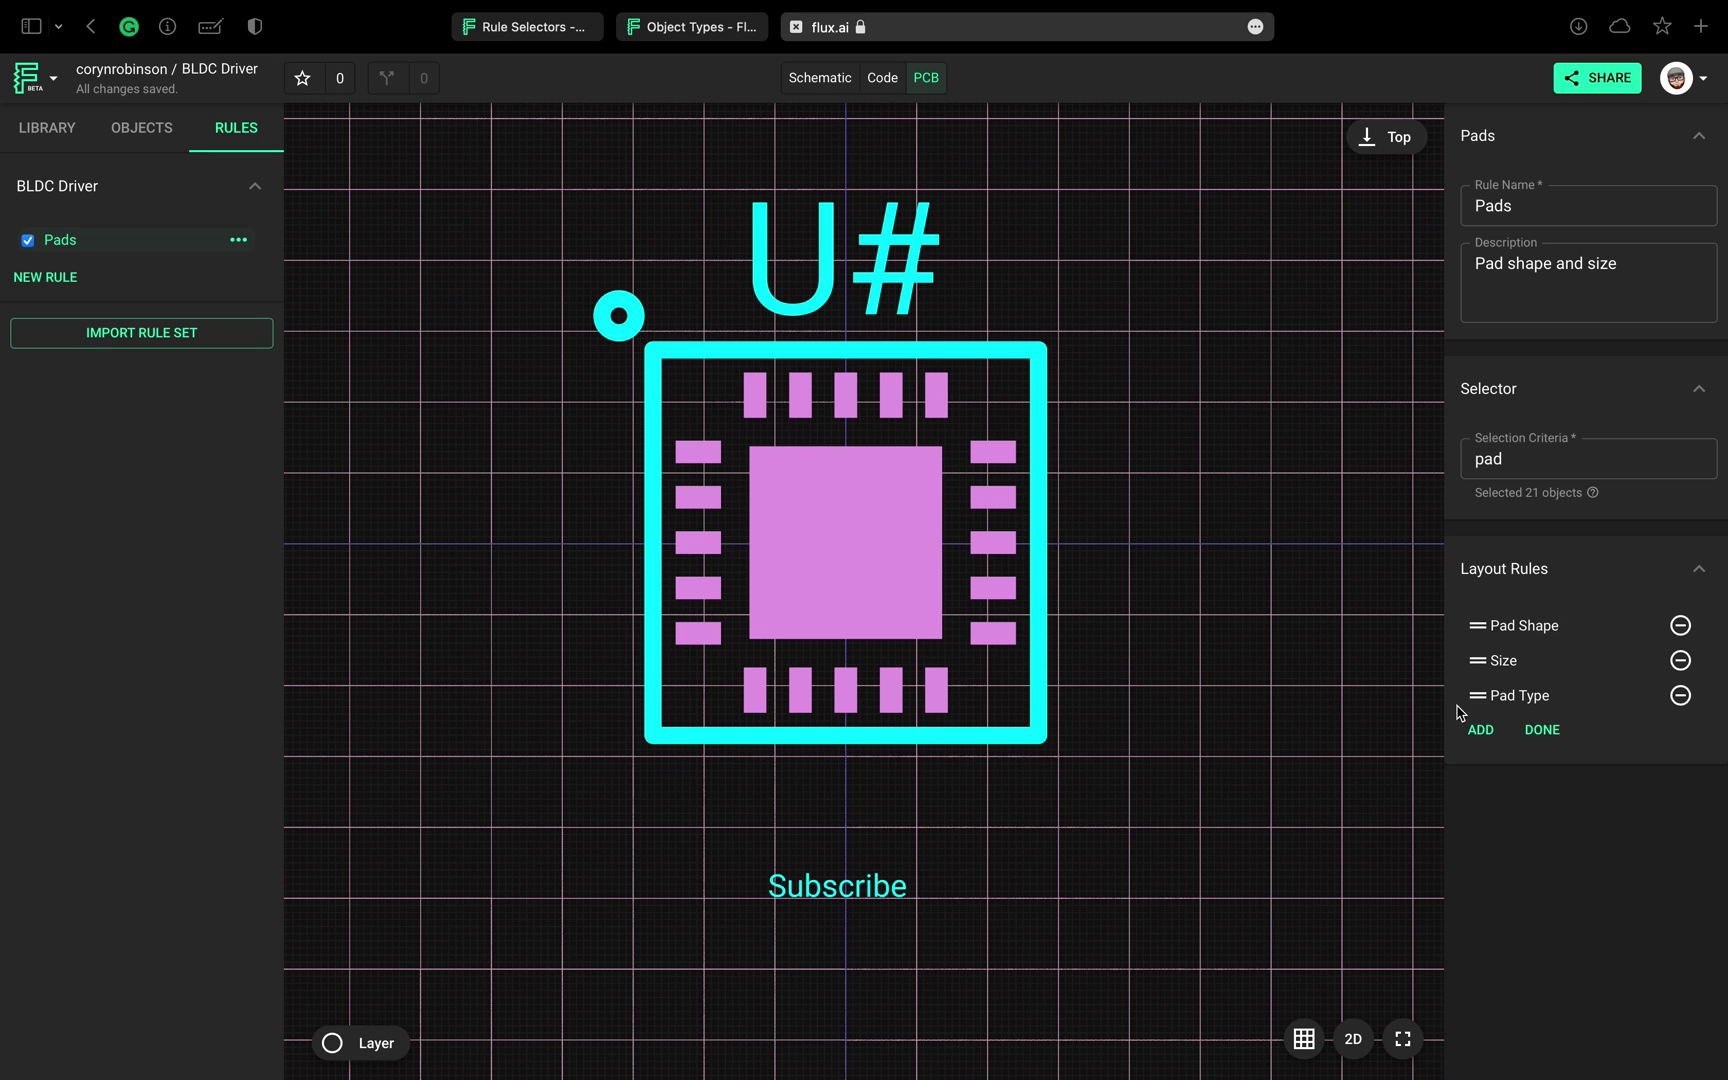
Set the Pads rule's Pad Type to STD.
{"action": "left_click", "coordinate": [1542, 730]}
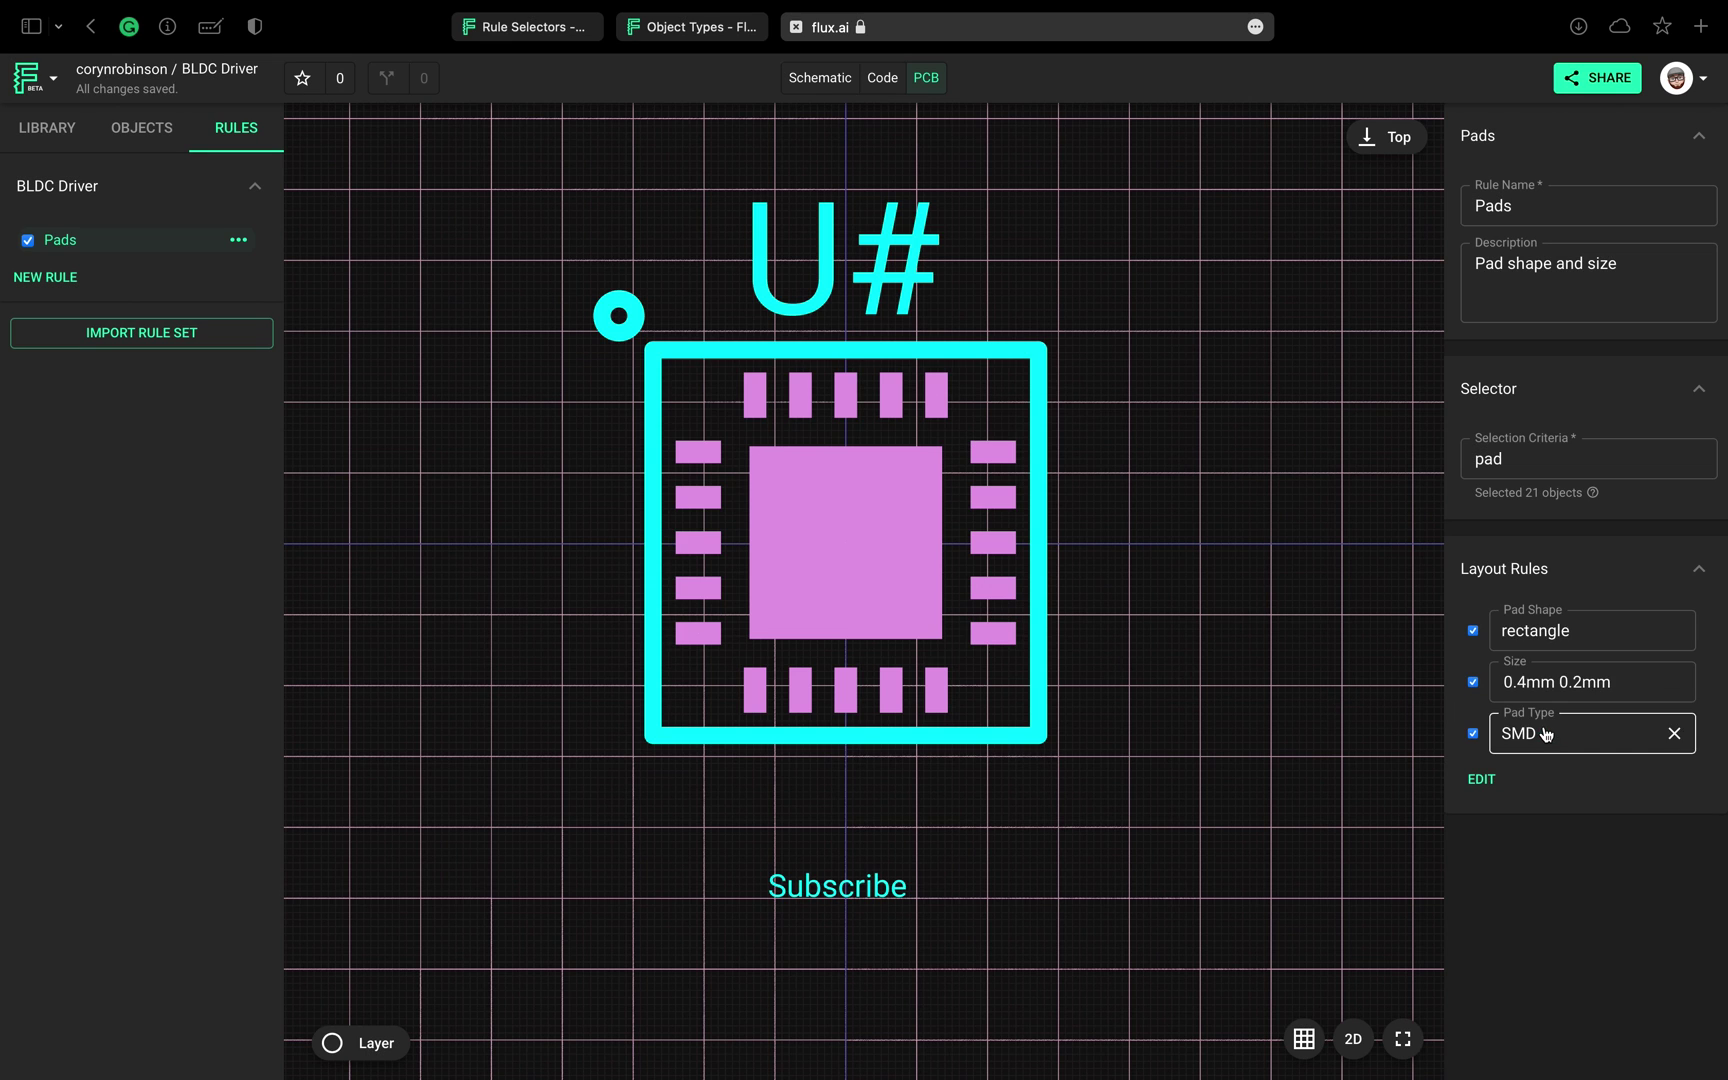
{"action": "left_click", "coordinate": [1606, 731]}
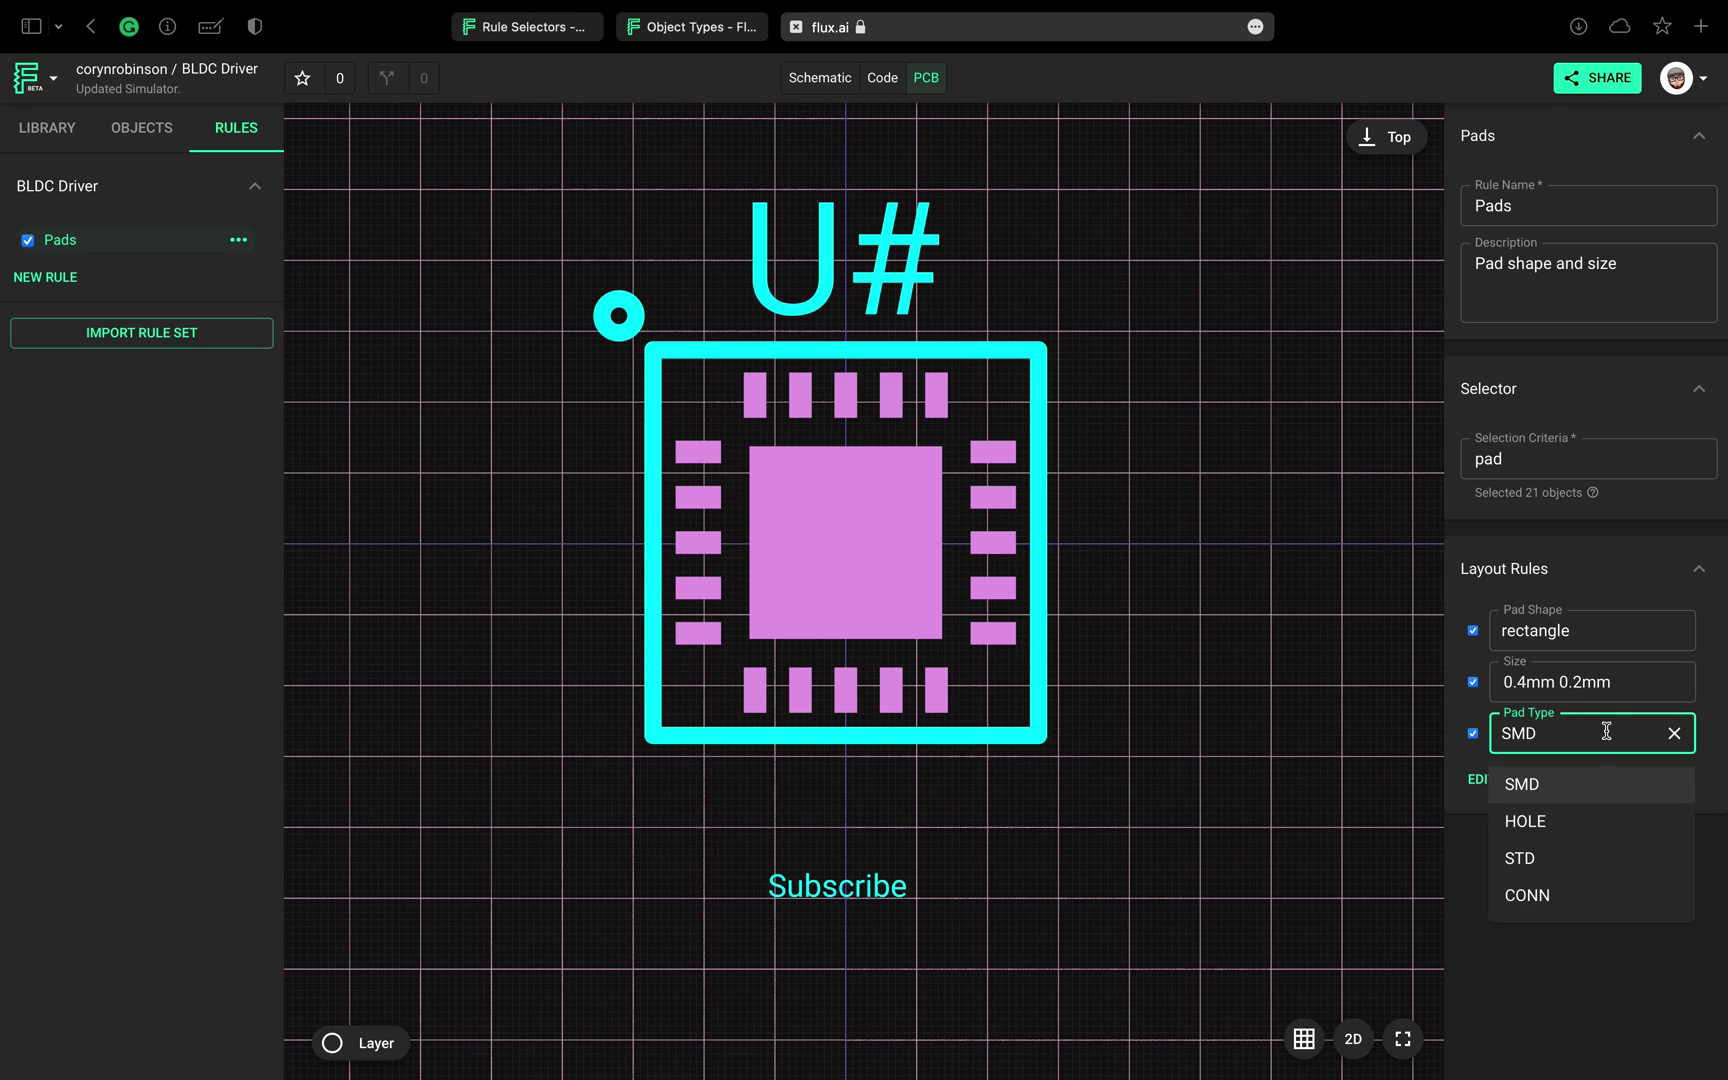
{"action": "left_click", "coordinate": [1602, 862]}
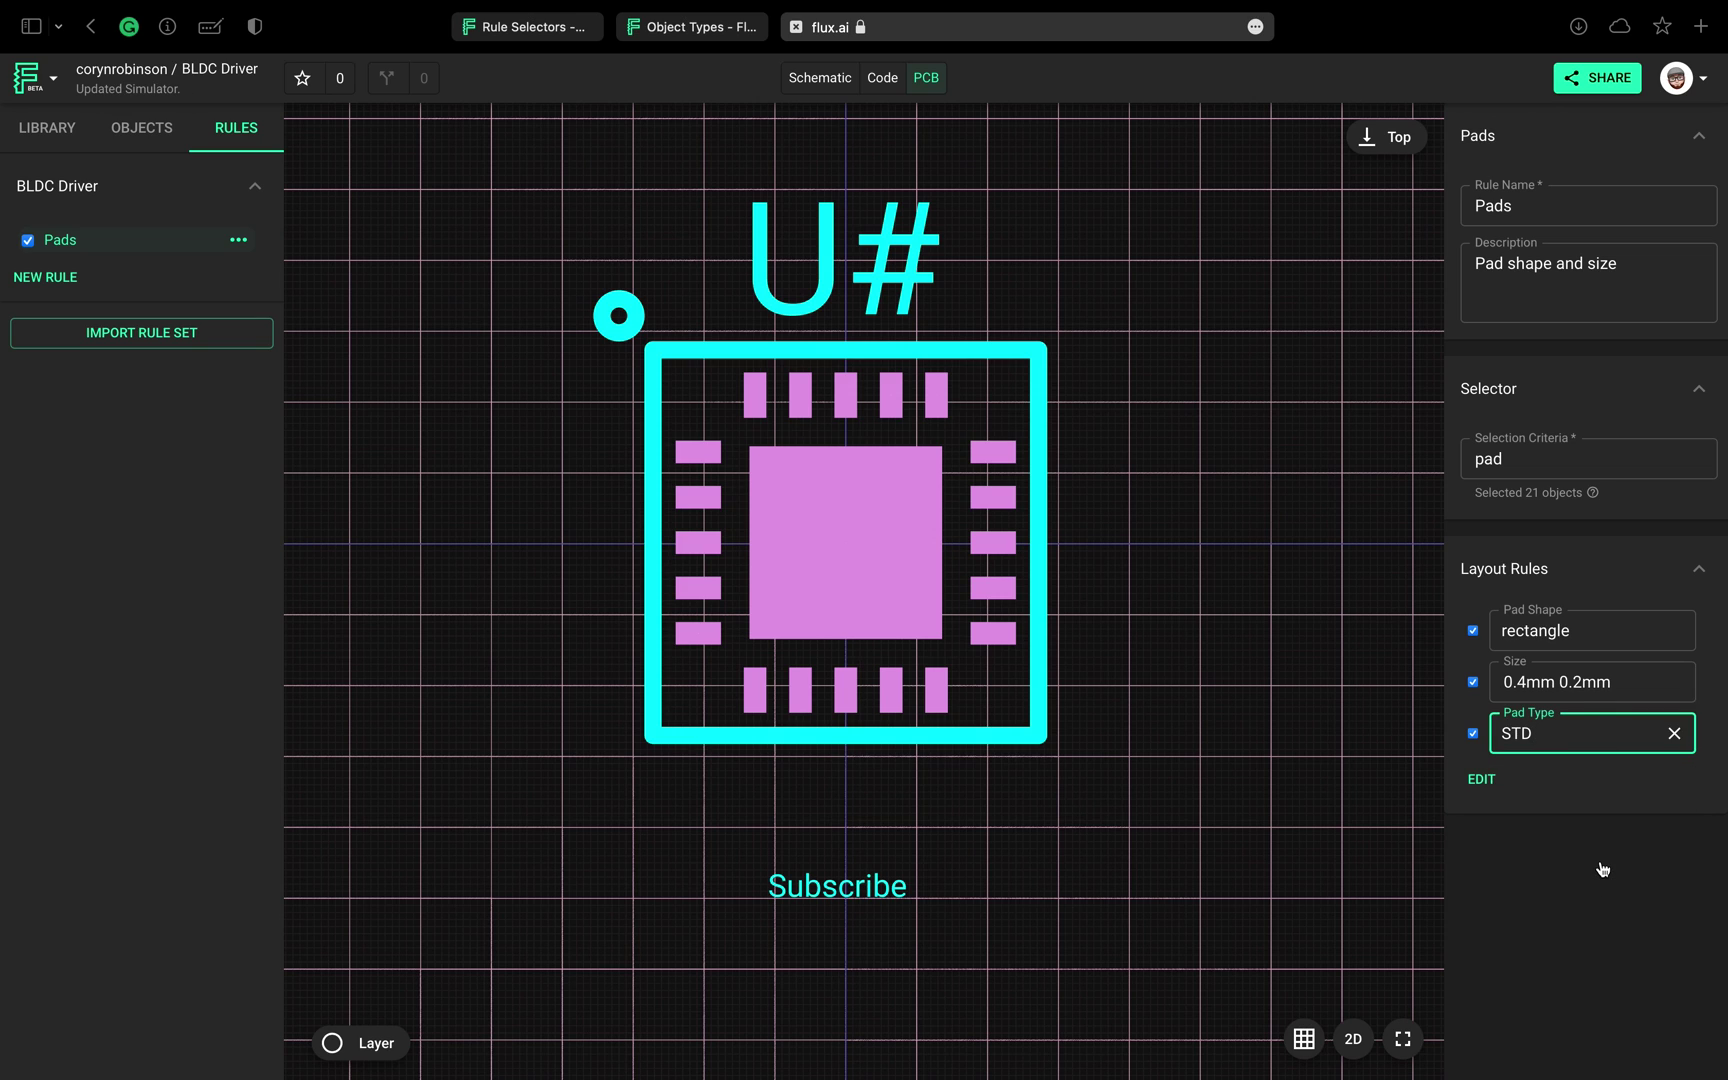
{"action": "left_click", "coordinate": [1602, 868]}
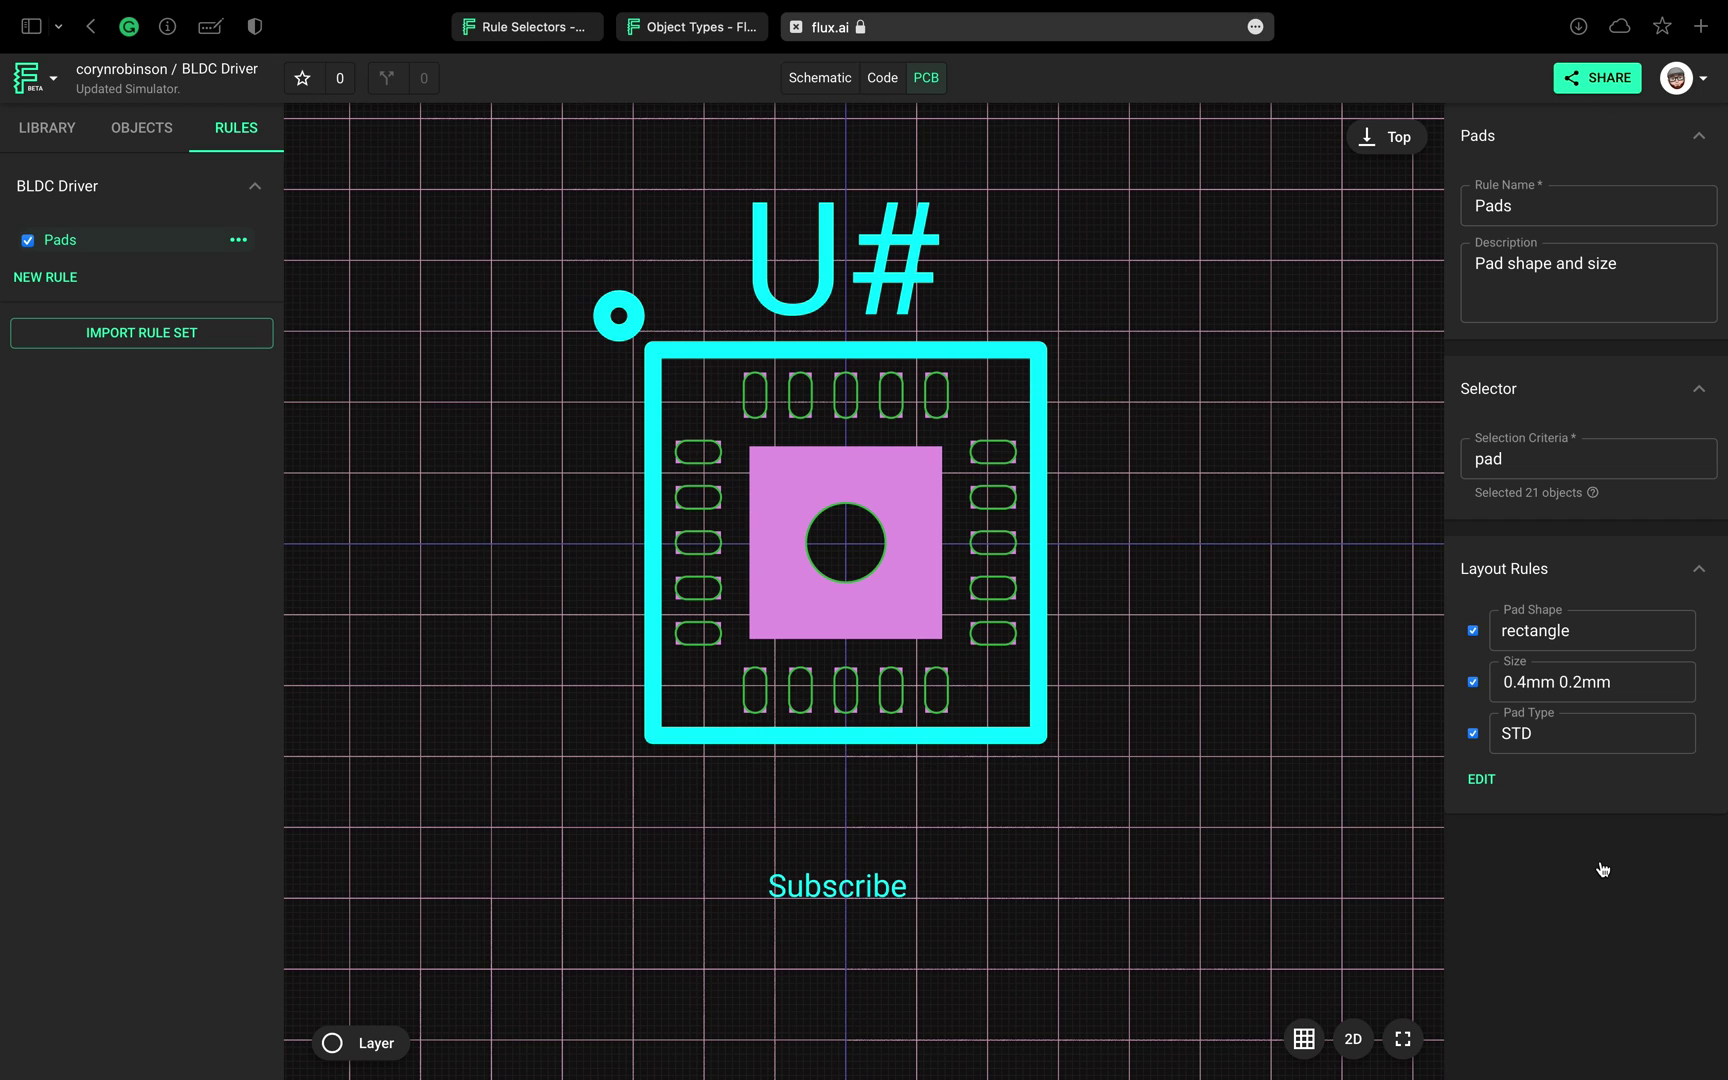
Delete the Pad Type rule, keeping only Pad Shape and Size.
{"action": "left_click", "coordinate": [1481, 780]}
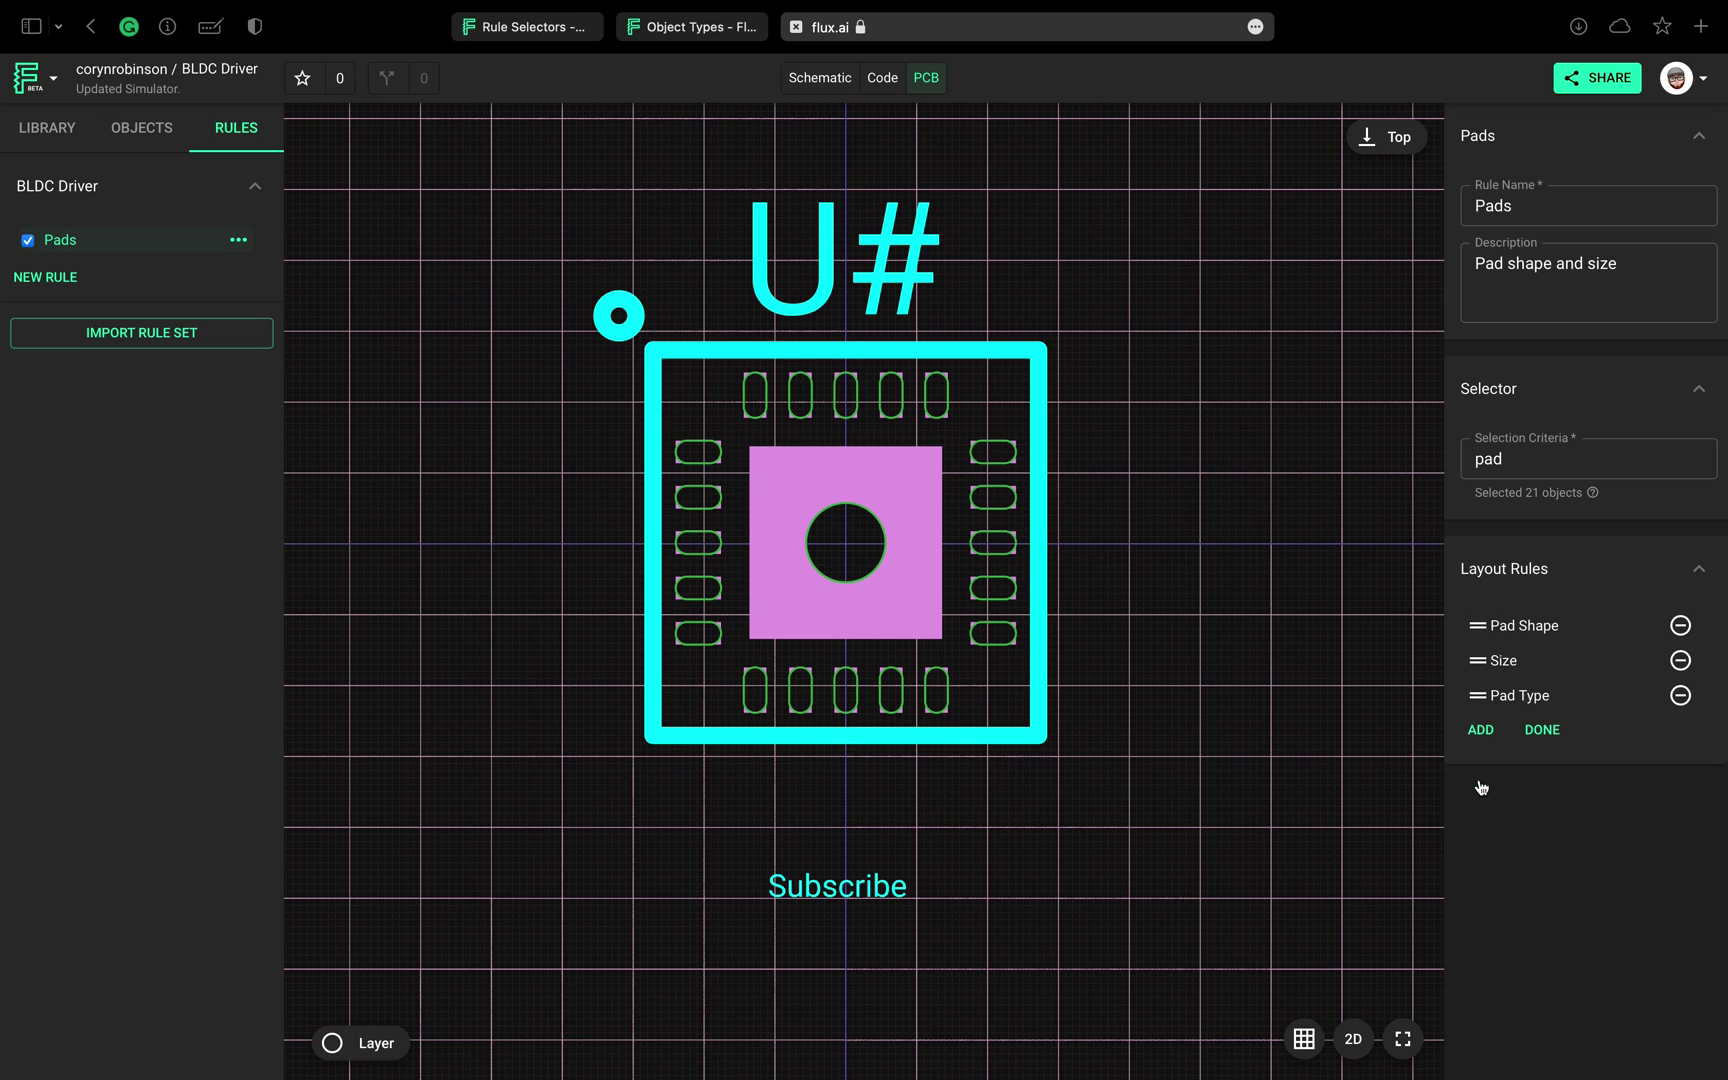
{"action": "left_click", "coordinate": [1680, 697]}
{"action": "left_click", "coordinate": [1558, 702]}
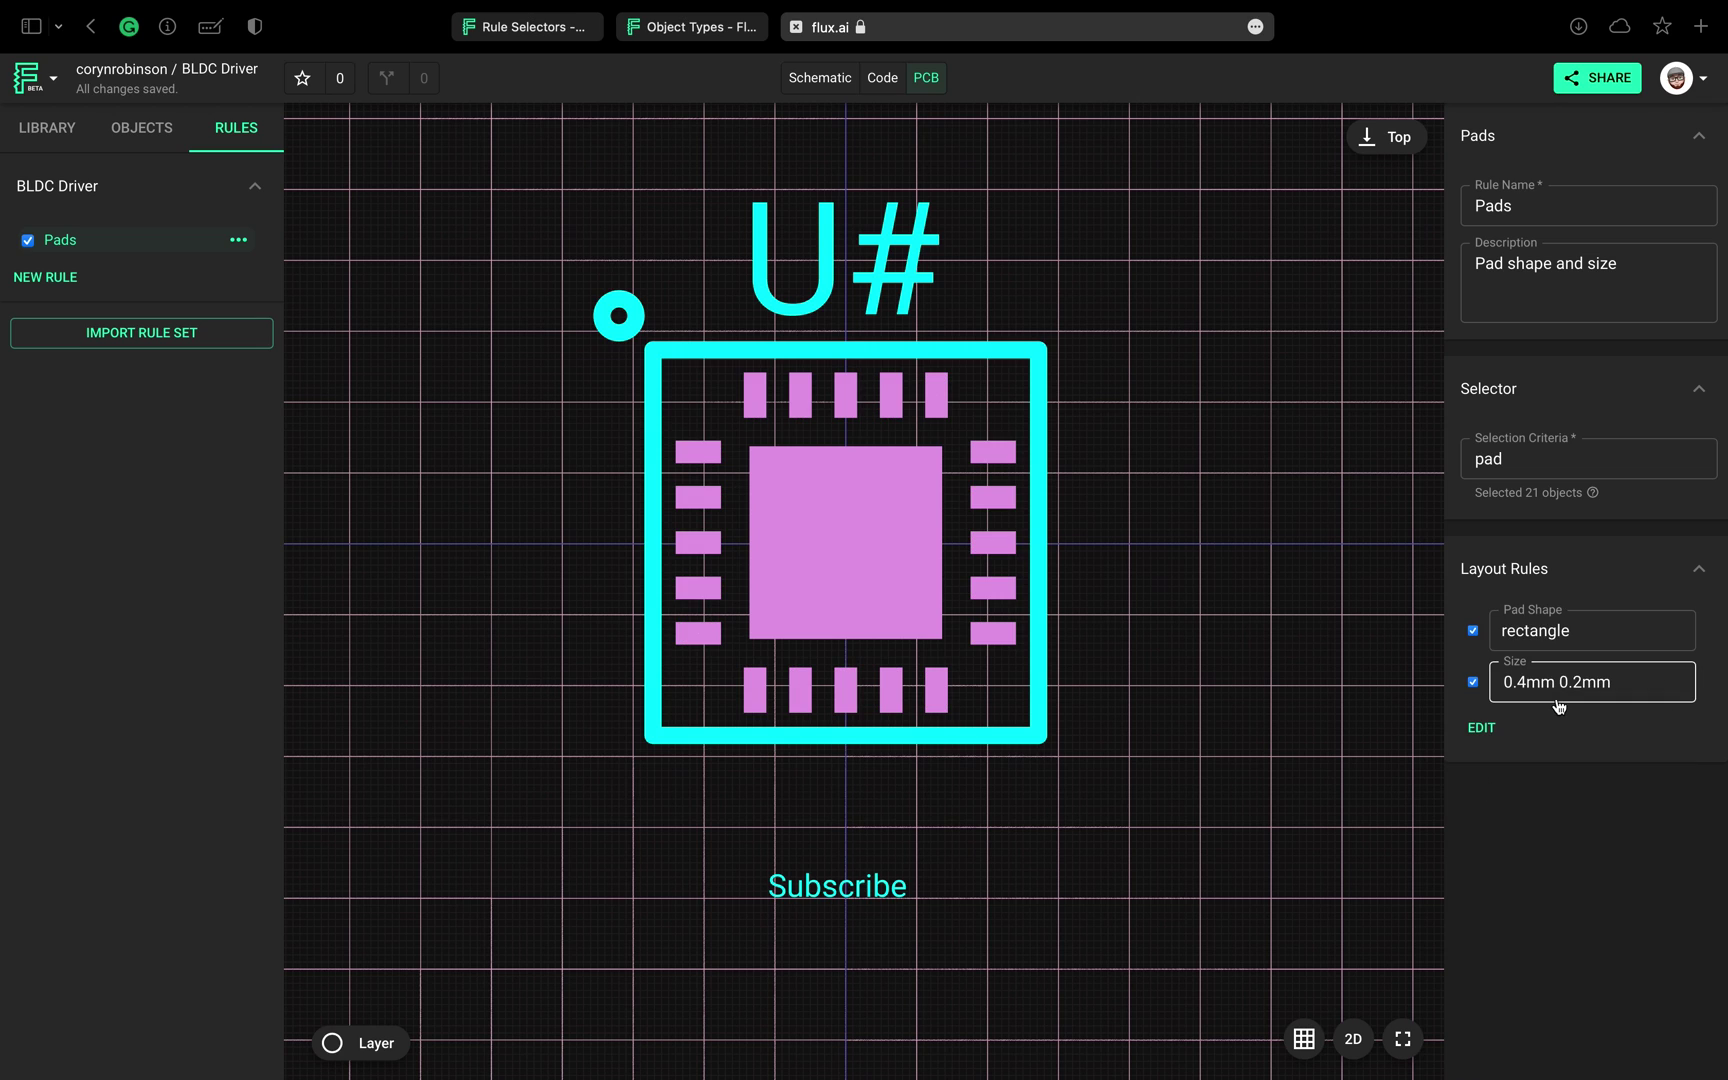
Select the central thermal pad and toggle its object-specific 1.7 1.7 Size override off and on.
{"action": "left_click", "coordinate": [910, 572]}
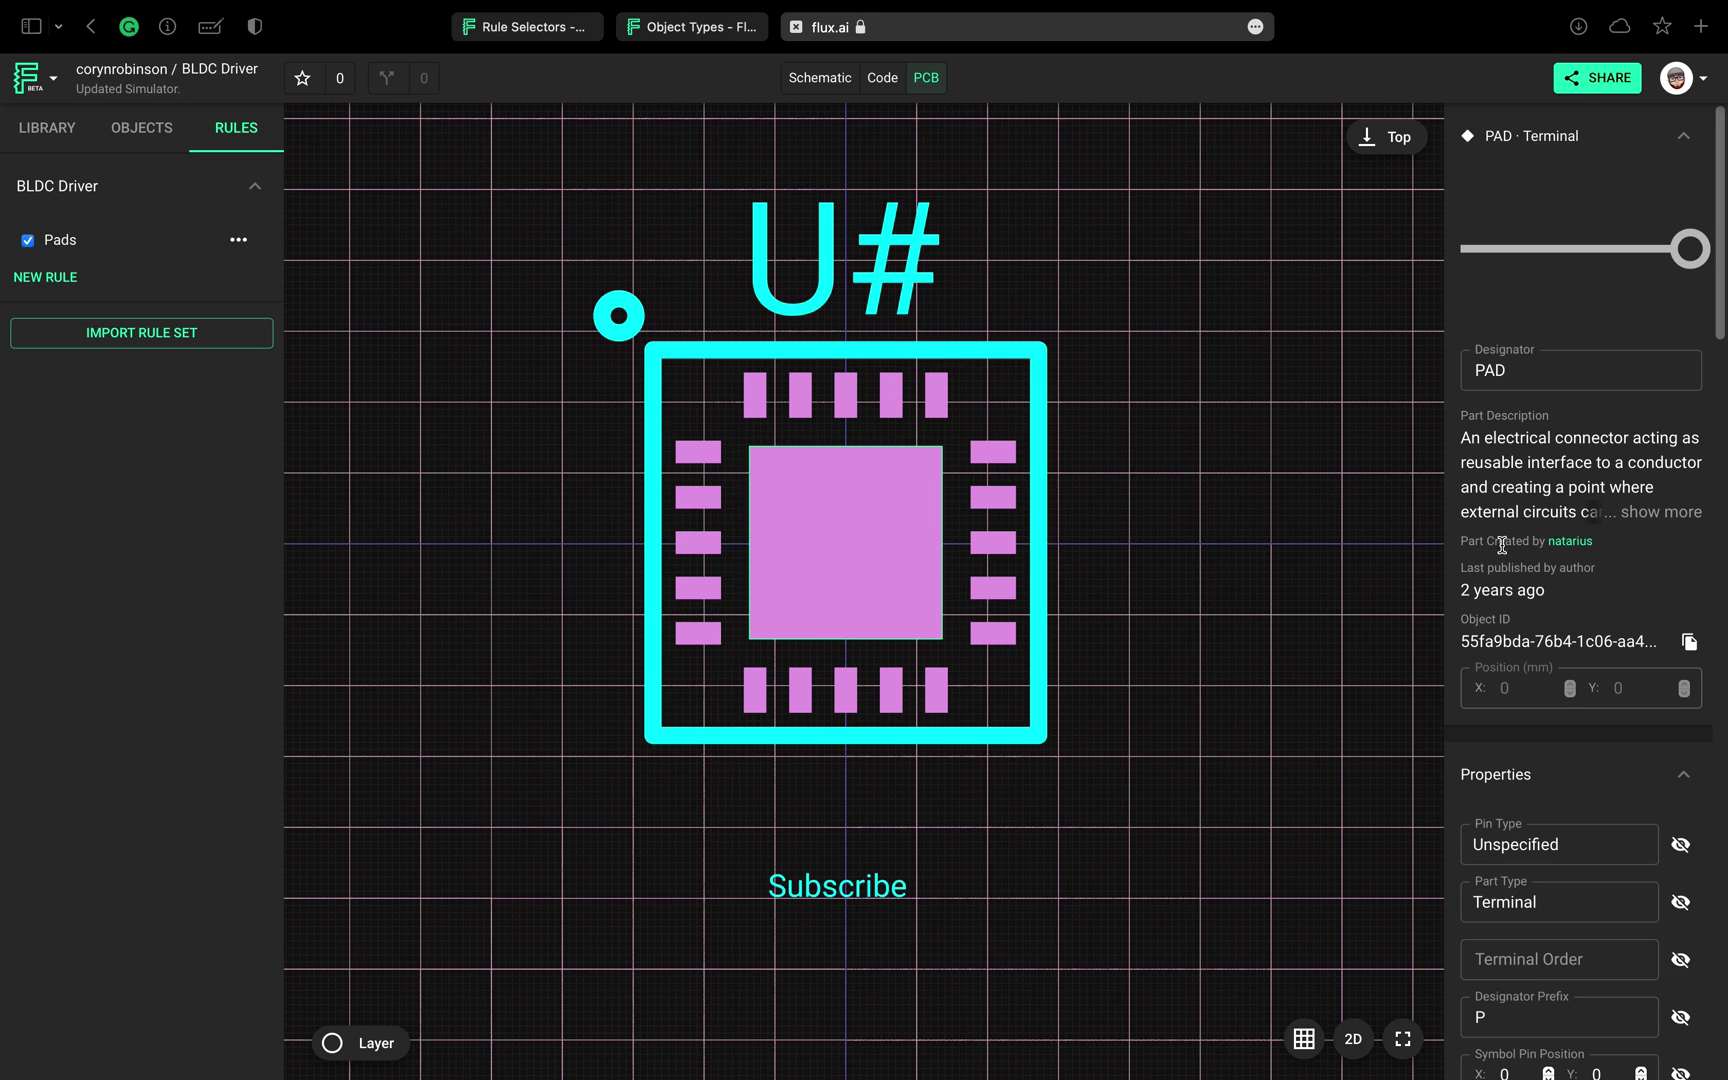
{"action": "scroll", "coordinate": [1506, 546], "scroll_direction": "down", "scroll_amount": 7}
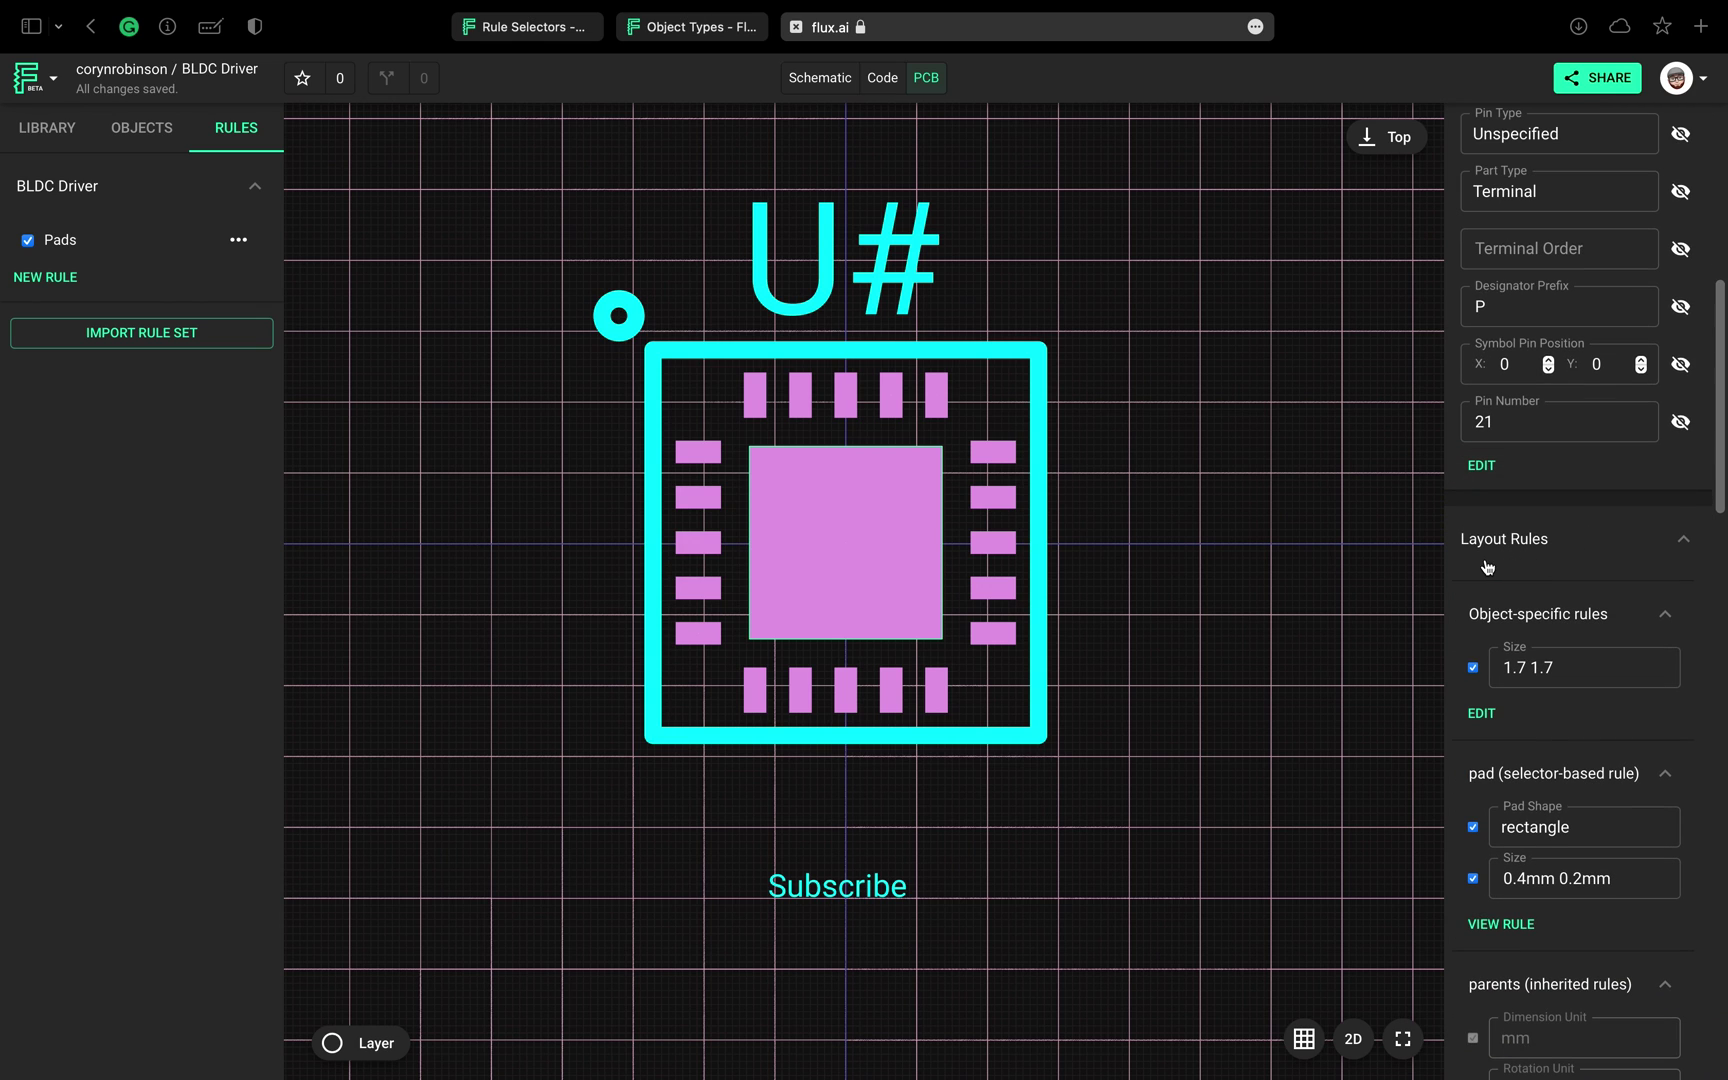
{"action": "scroll", "coordinate": [1487, 567], "scroll_direction": "down", "scroll_amount": 1}
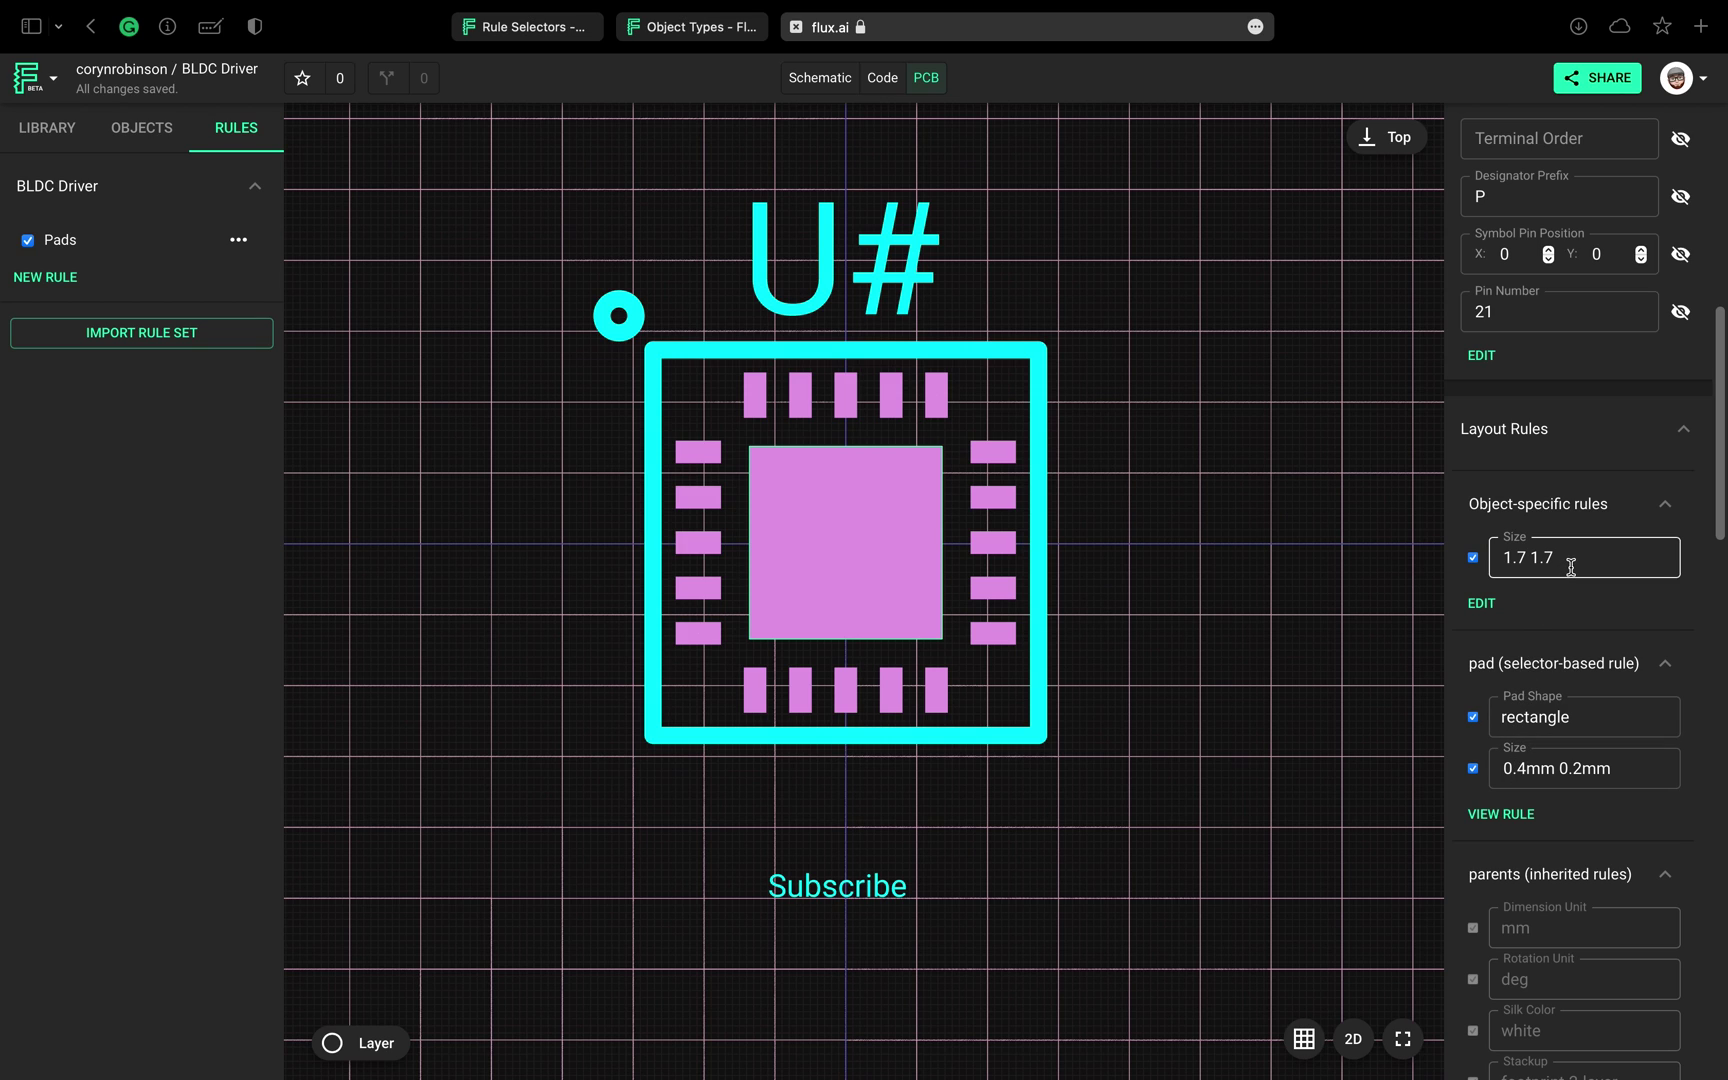
{"action": "left_click", "coordinate": [1473, 558]}
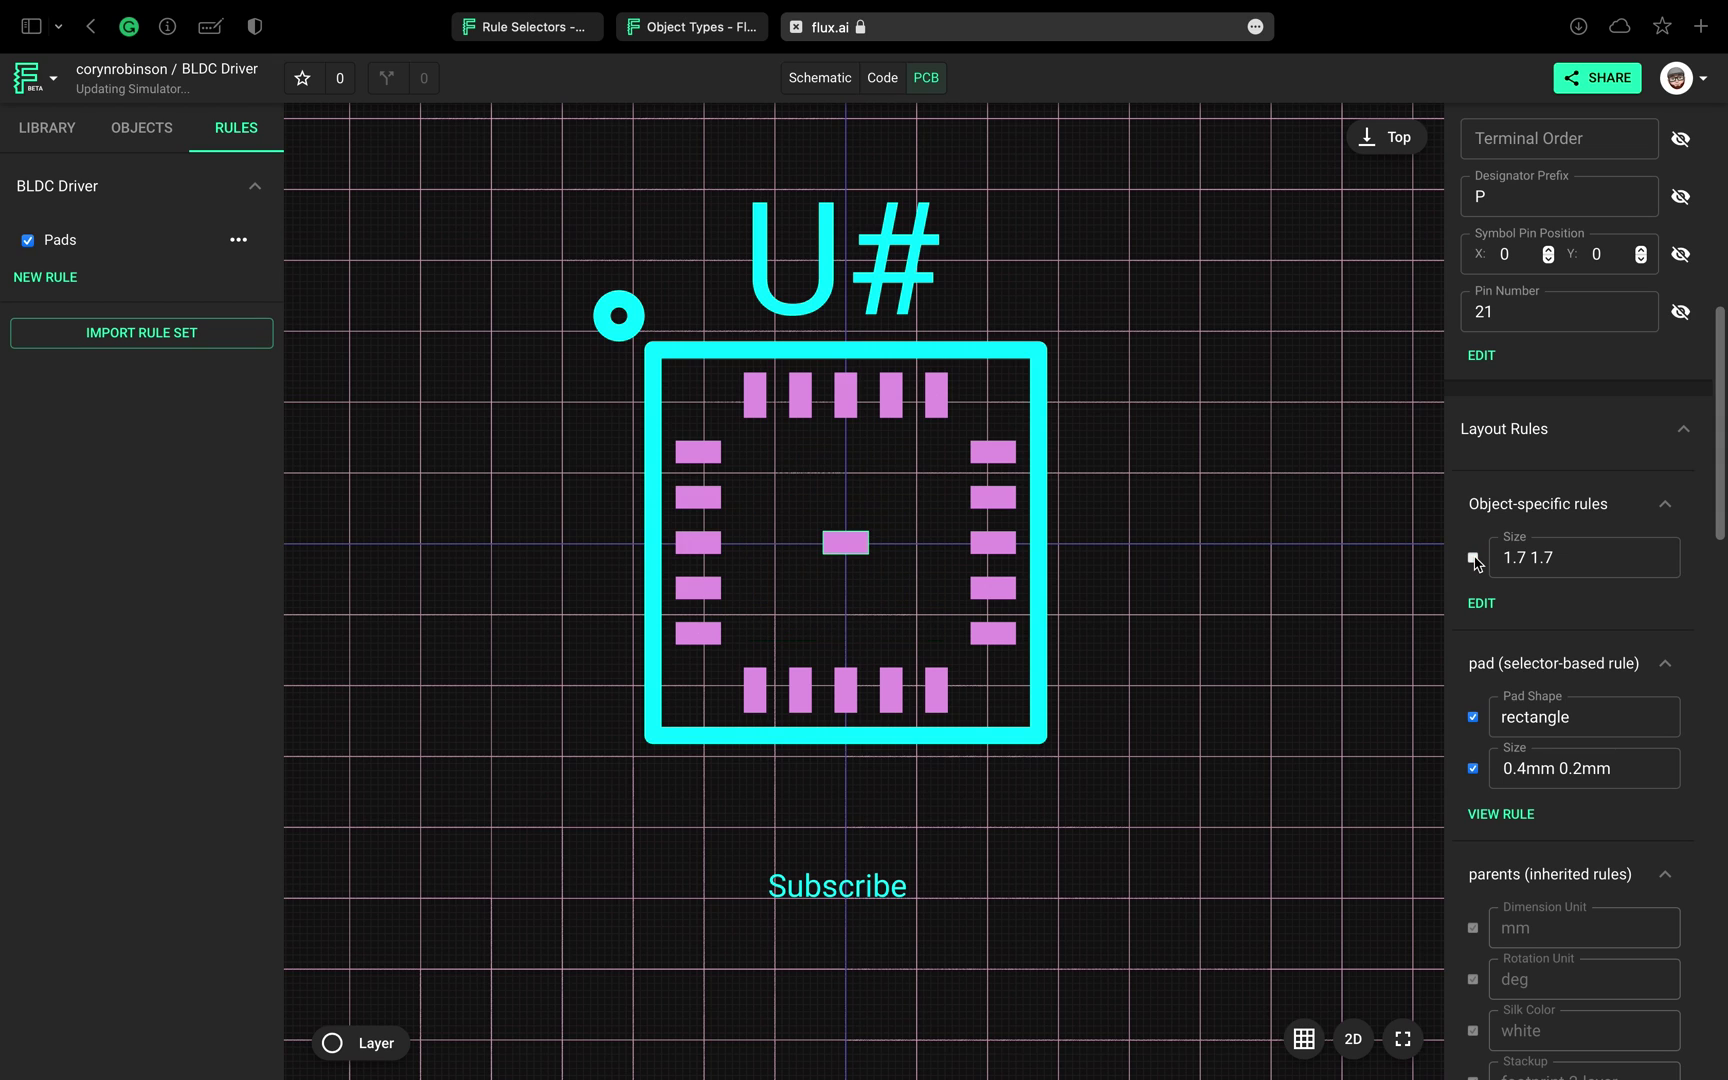
{"action": "left_click", "coordinate": [1473, 558]}
{"action": "left_click", "coordinate": [1473, 558]}
{"action": "left_click", "coordinate": [1473, 558]}
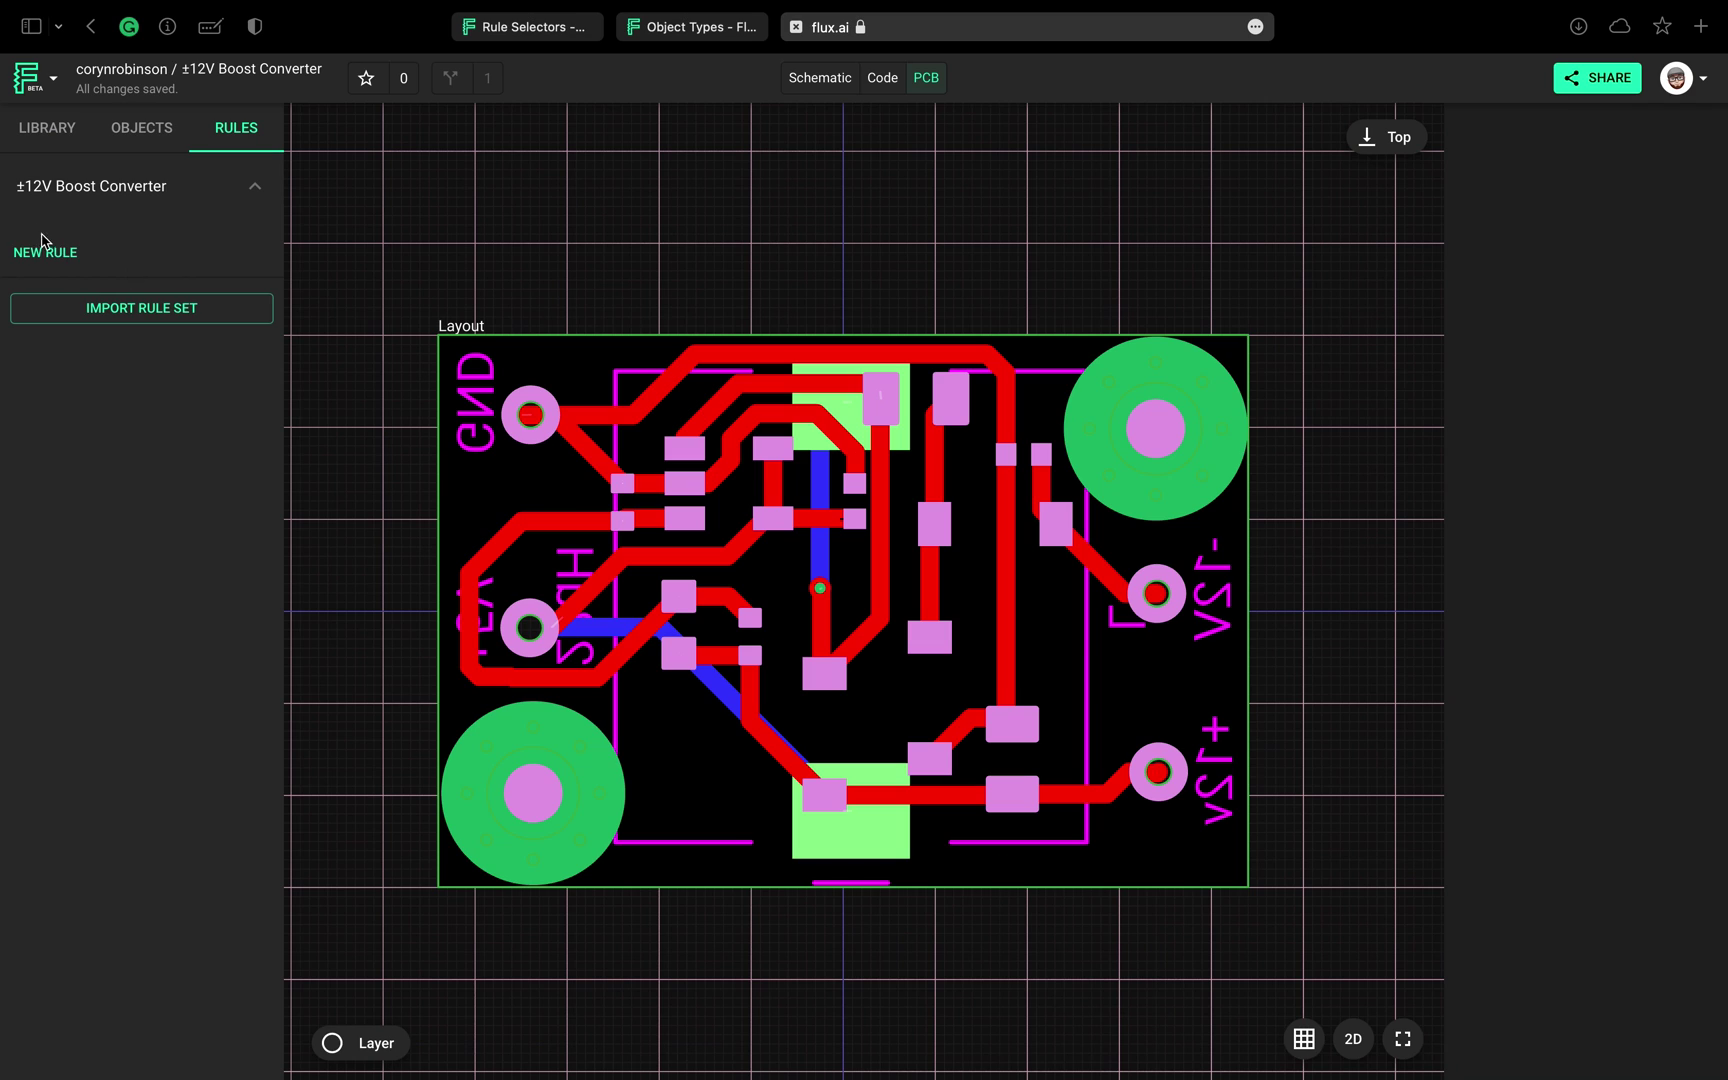
Create a ruleset named 'Traces' with the selector 'trace'.
{"action": "left_click", "coordinate": [42, 250]}
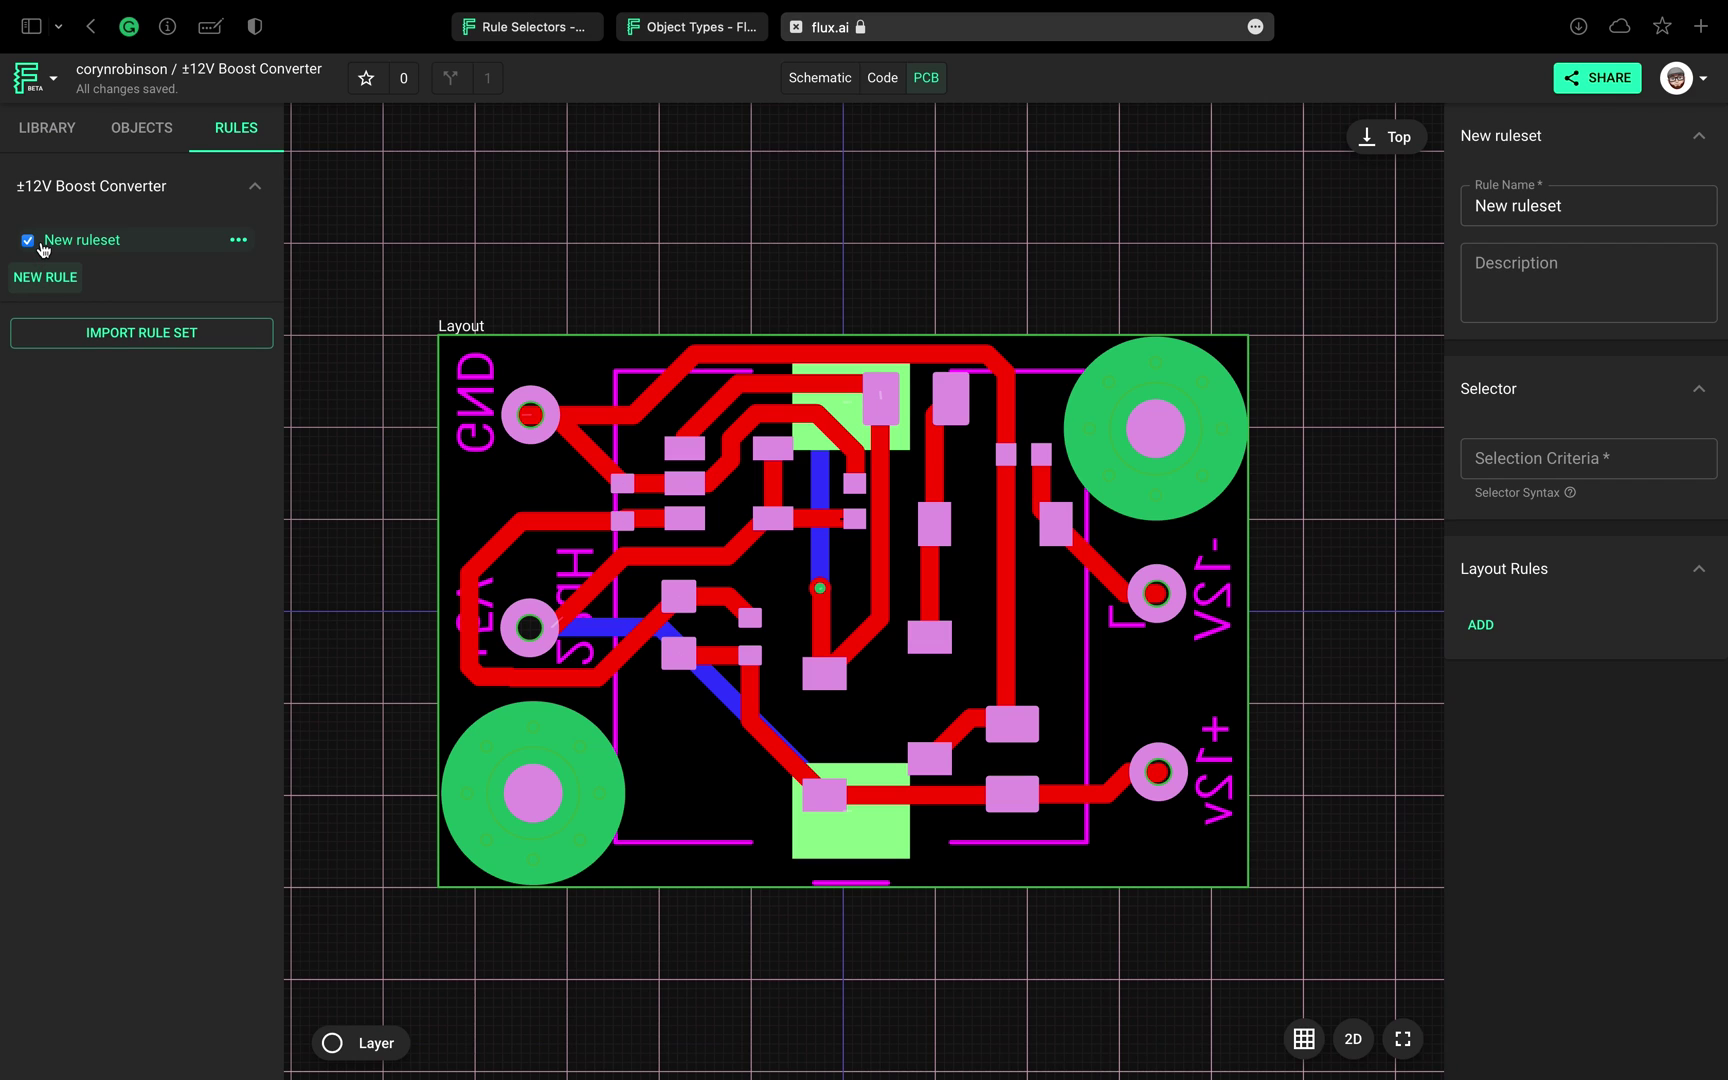
{"action": "left_click", "coordinate": [1546, 220]}
{"action": "left_click_drag", "start_coordinate": [1582, 212], "coordinate": [1473, 204]}
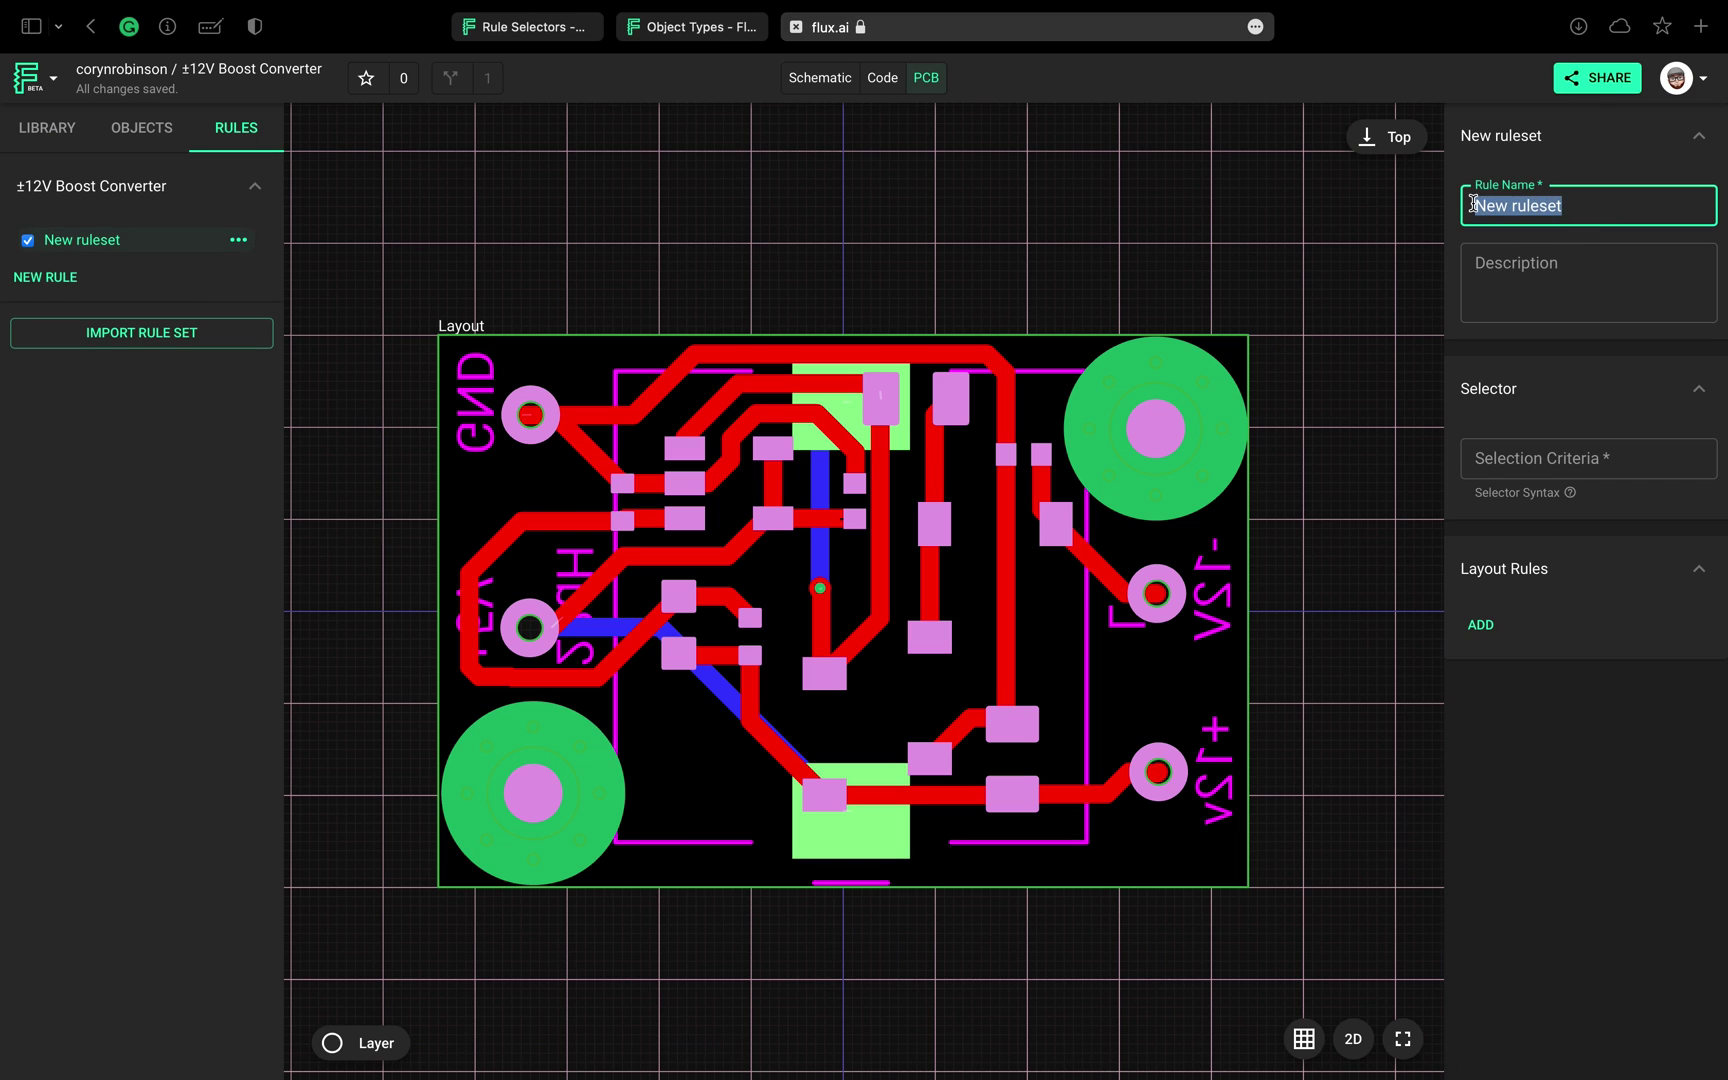
{"action": "type", "text": "Traces"}
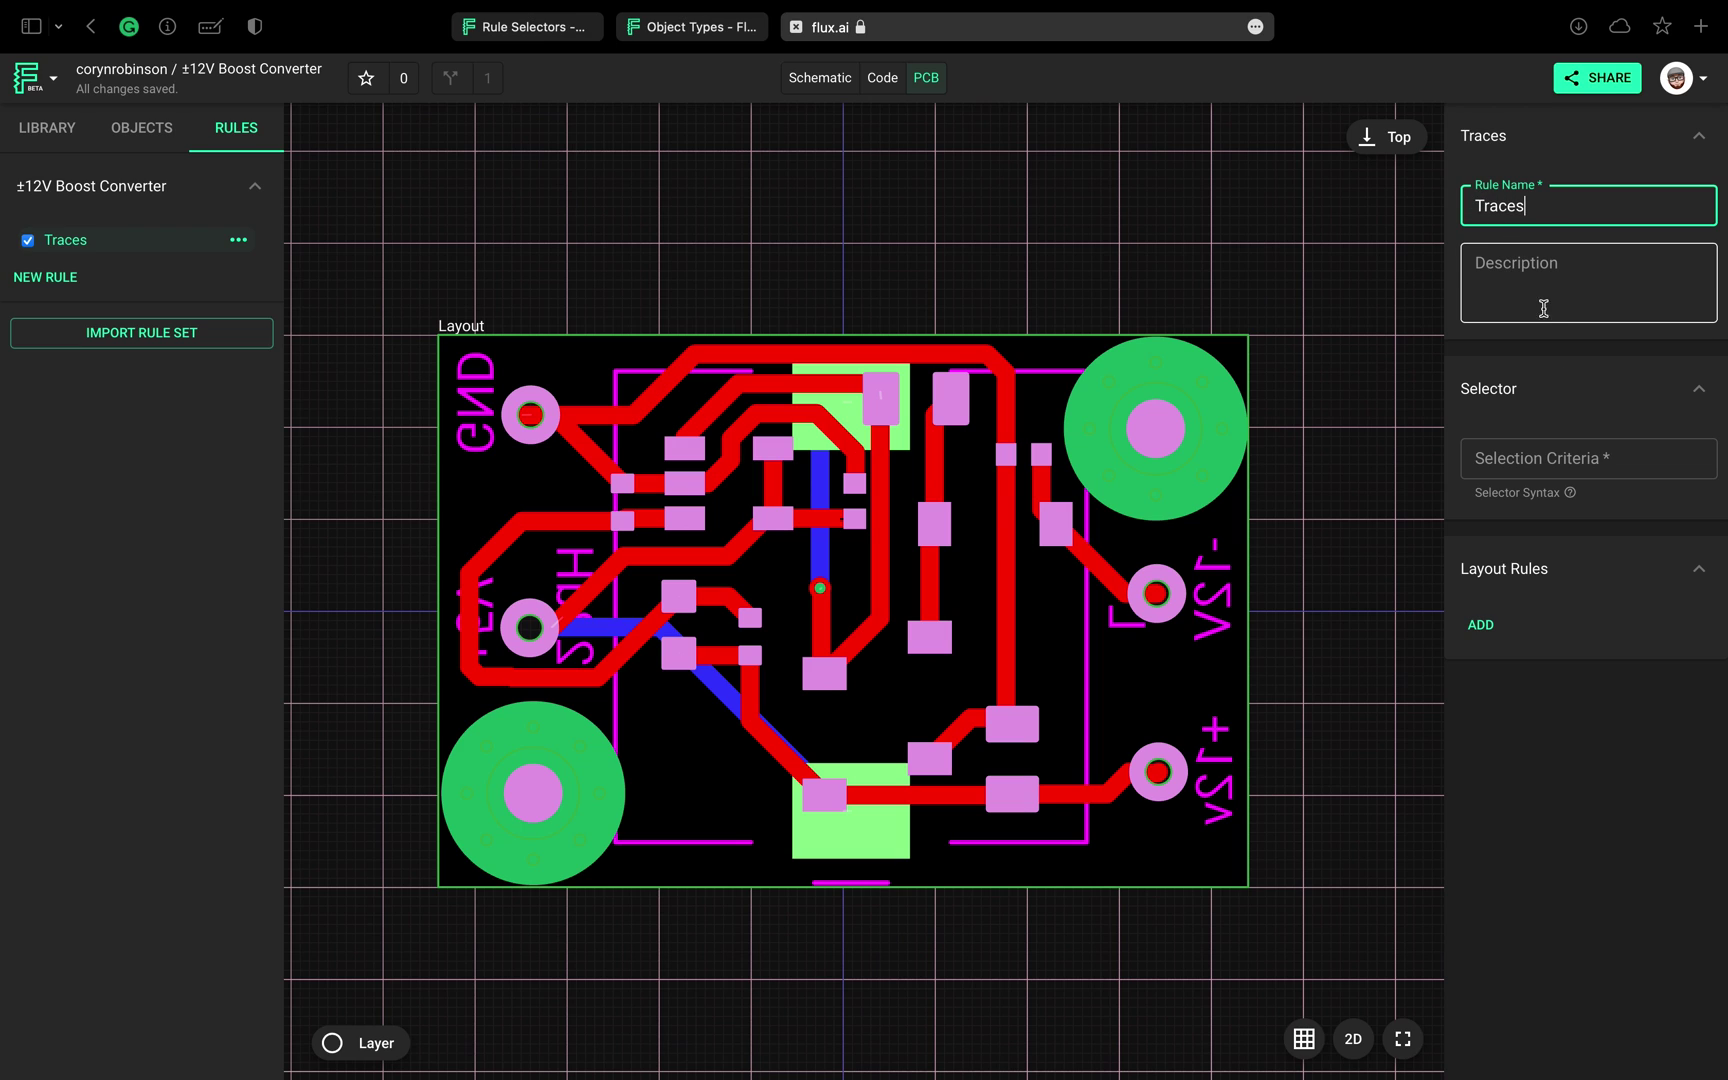
{"action": "left_click", "coordinate": [1588, 461]}
{"action": "type", "text": "trace"}
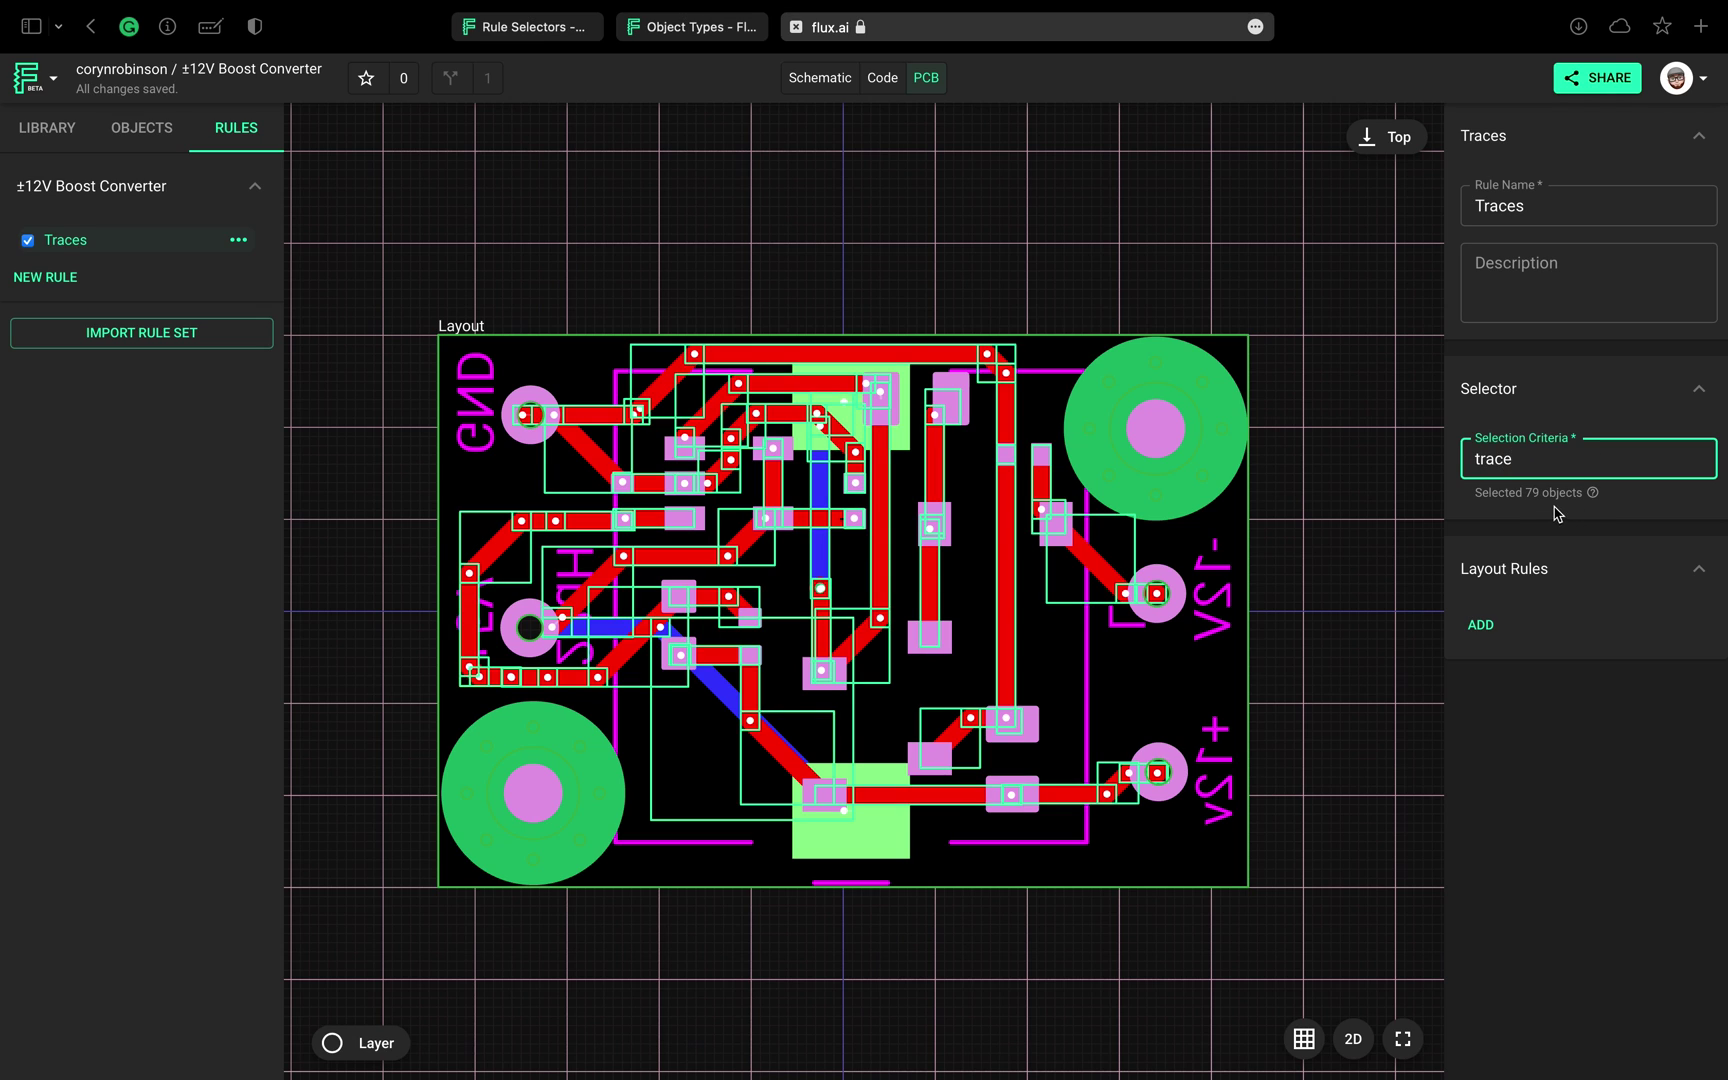
Add a Trace Width layout rule to the Traces ruleset.
{"action": "left_click", "coordinate": [1481, 625]}
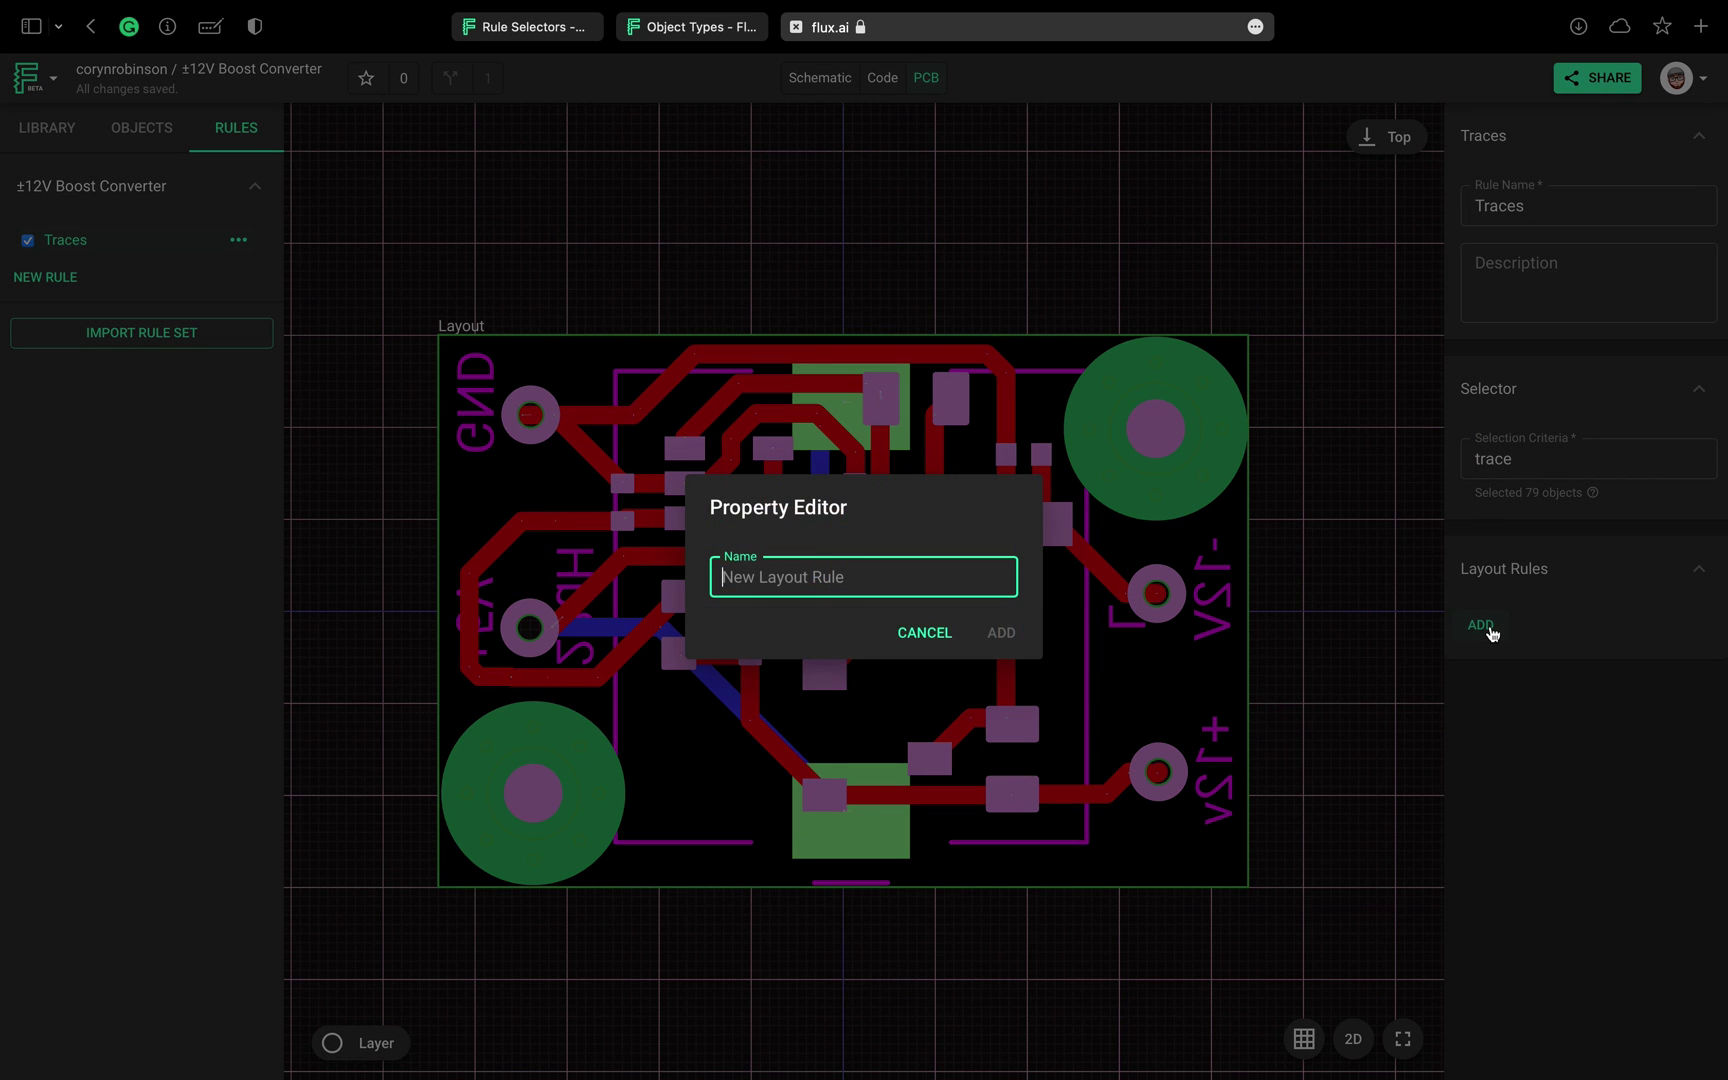
{"action": "type", "text": "trace w"}
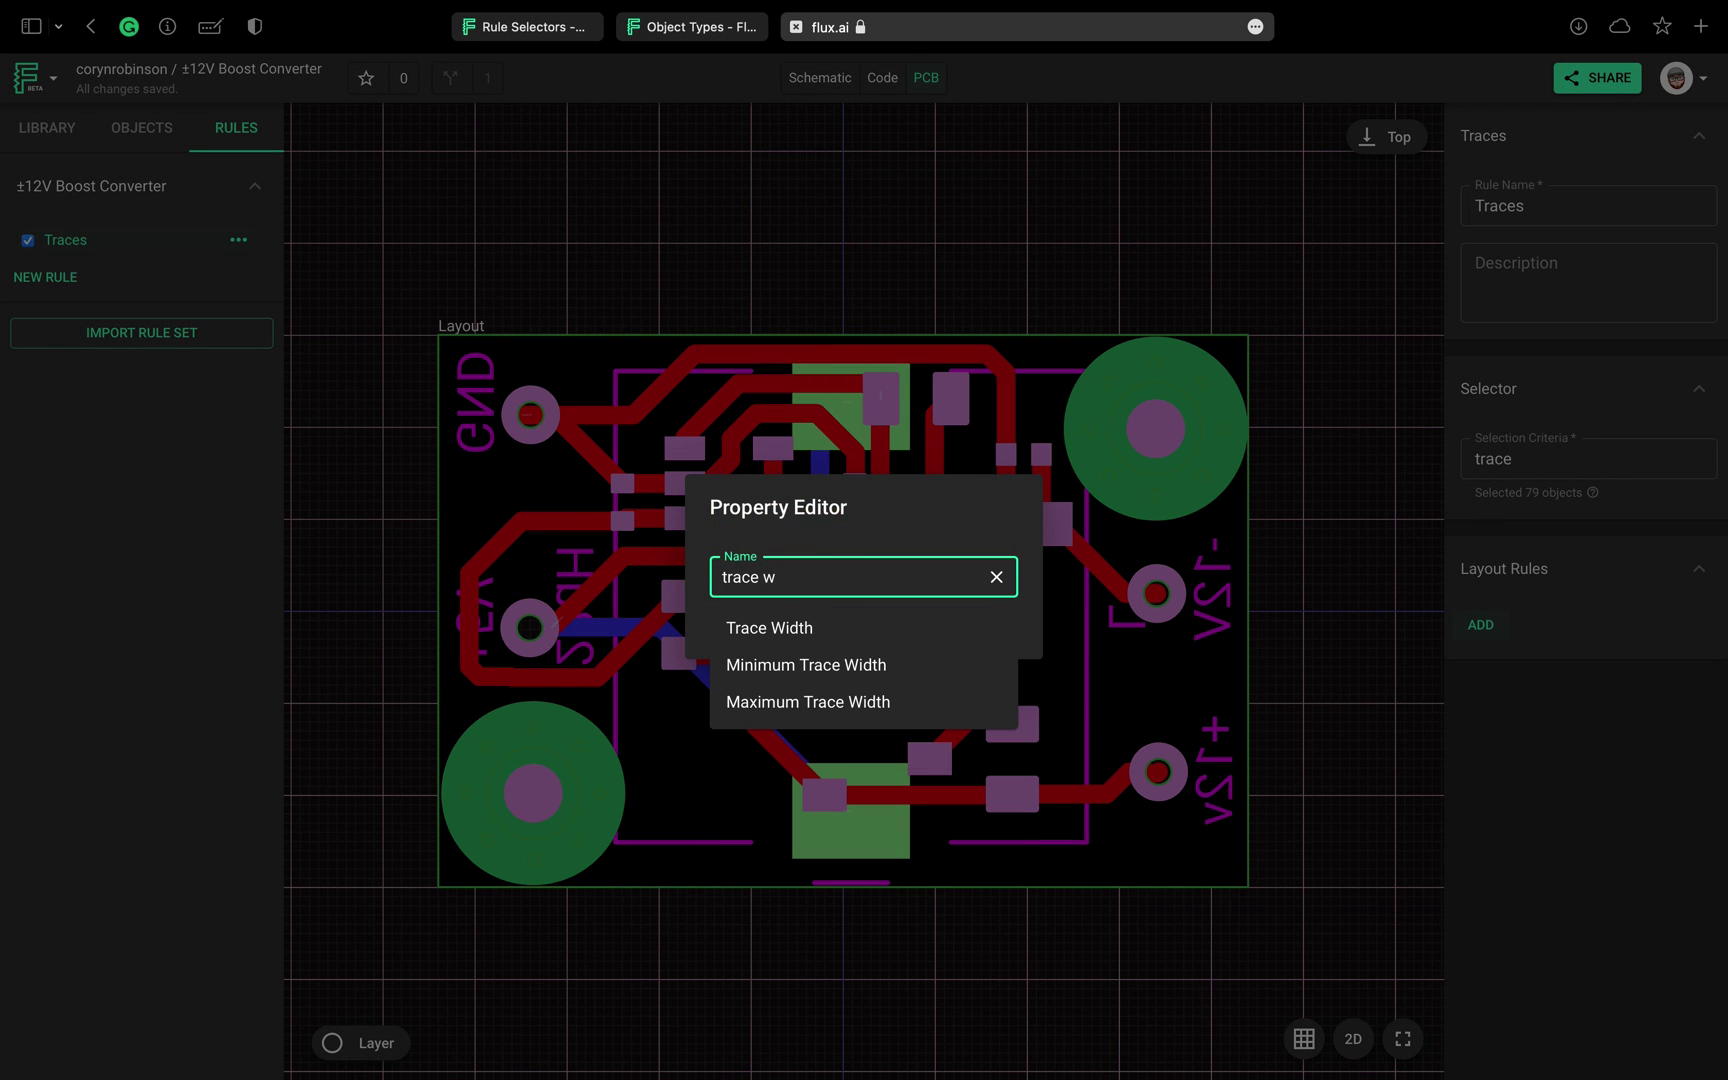
{"action": "key", "text": "Down"}
{"action": "key", "text": "Return"}
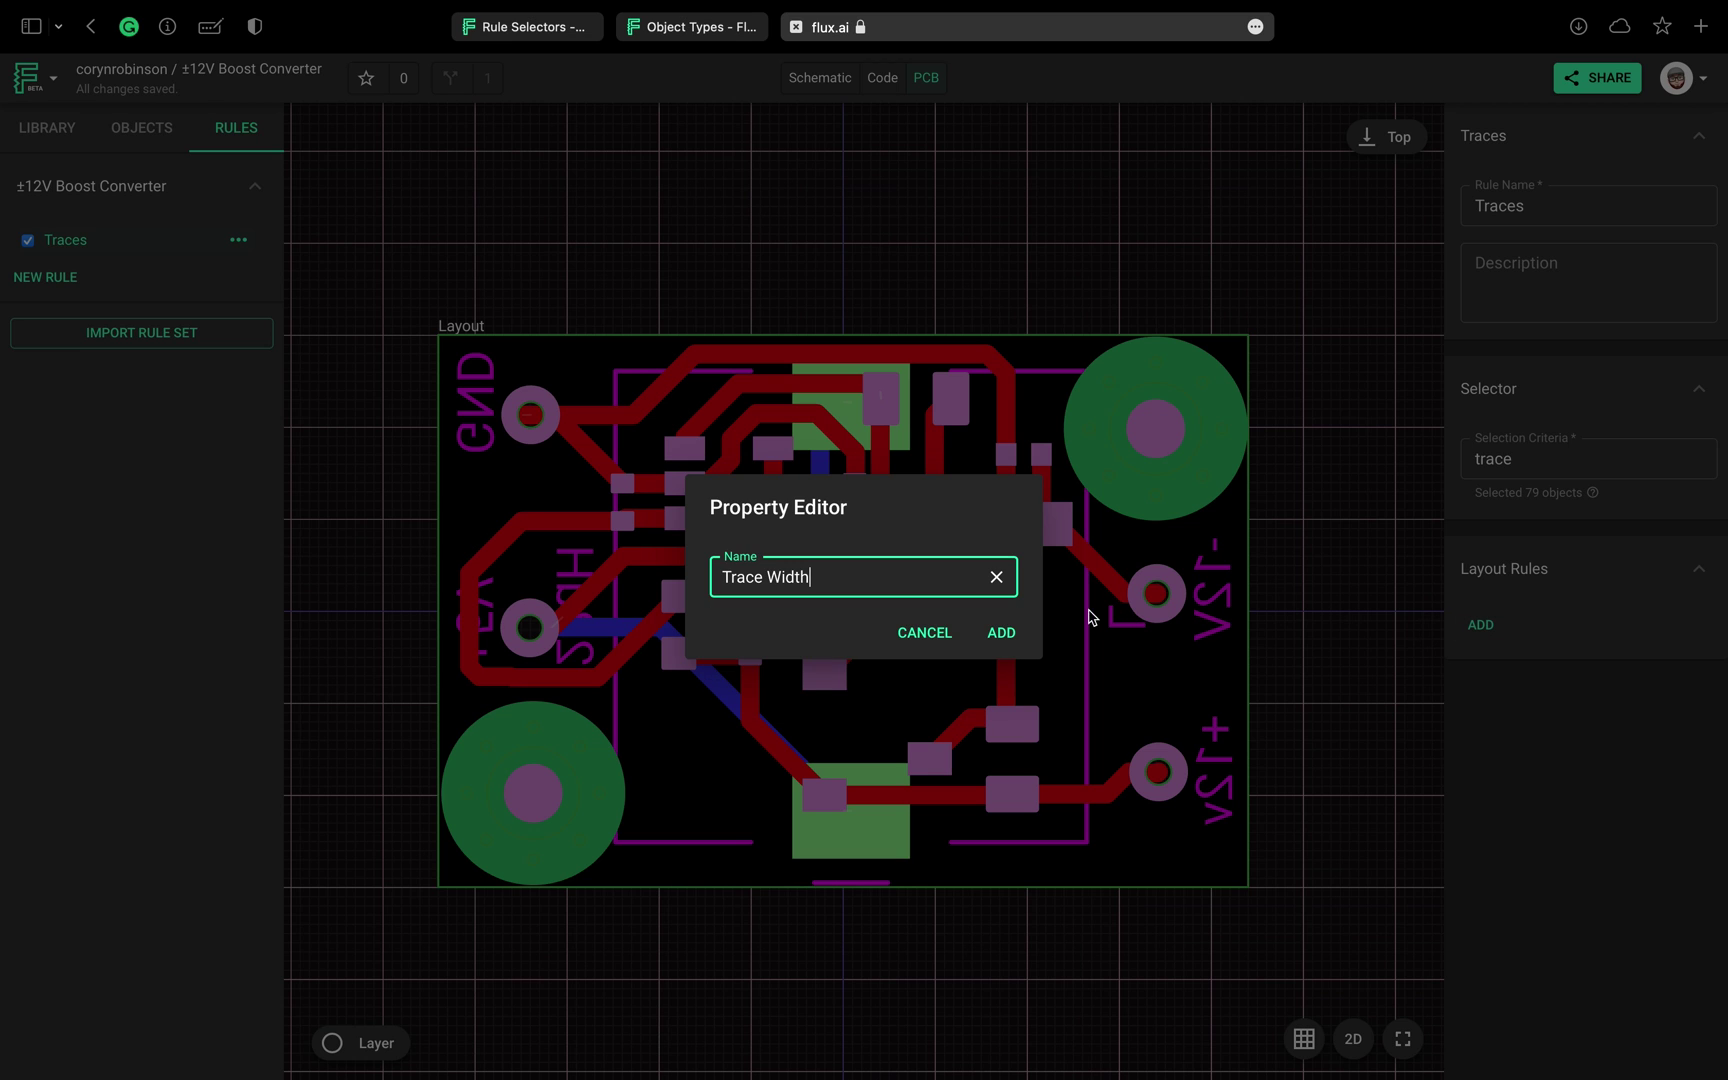
{"action": "left_click", "coordinate": [1005, 633]}
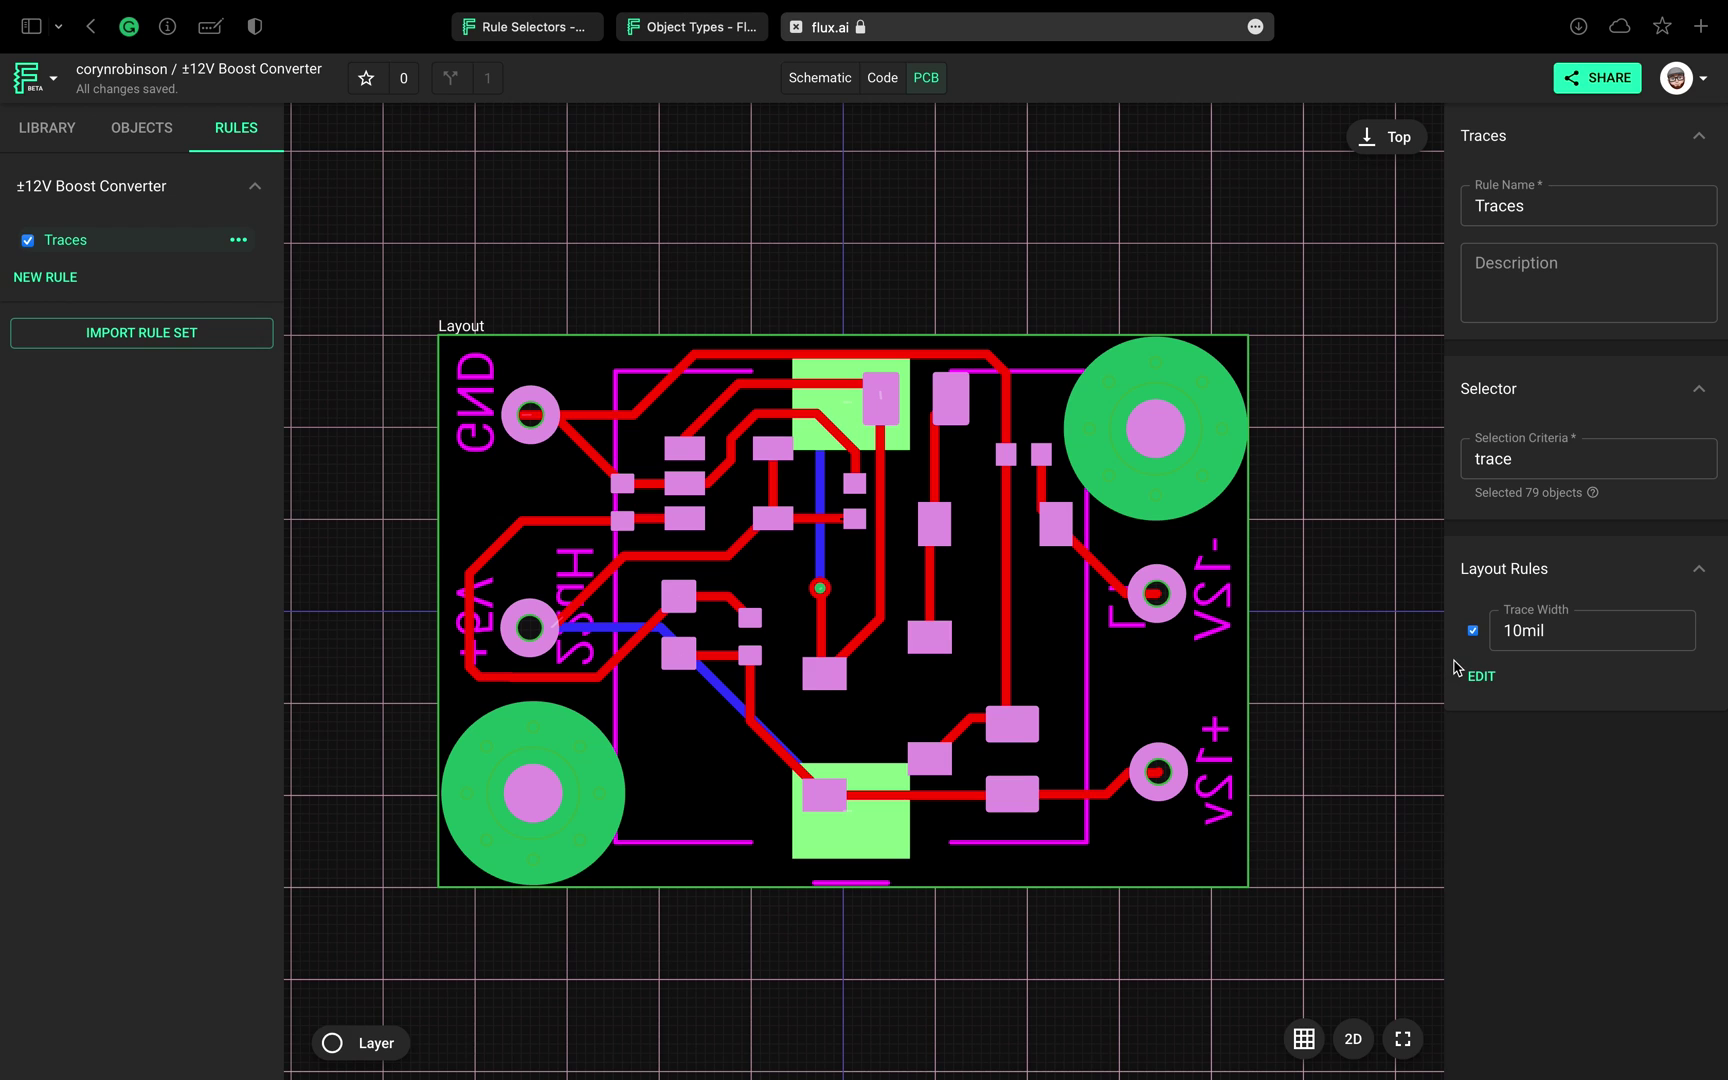
Change the trace width from 10mil to 15mil, briefly trying 3mil first.
{"action": "left_click", "coordinate": [1514, 630]}
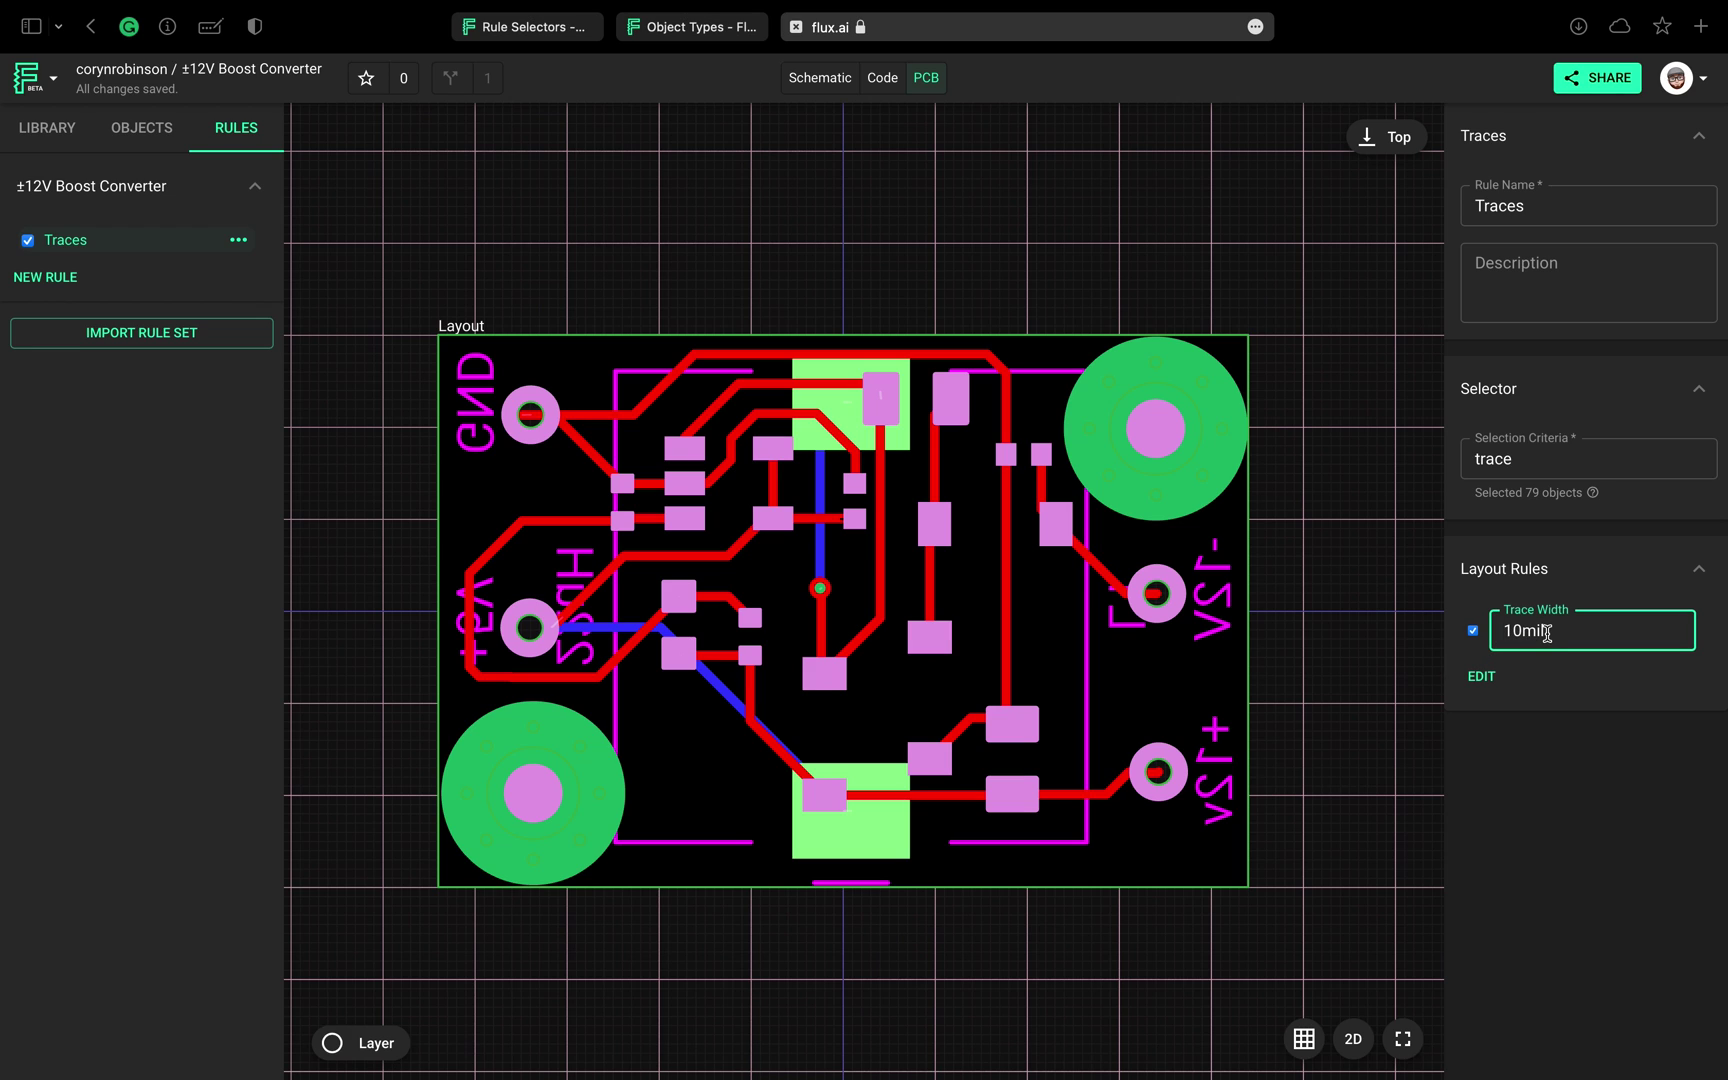
{"action": "key", "text": "BackSpace"}
{"action": "key", "text": "BackSpace"}
{"action": "type", "text": "3"}
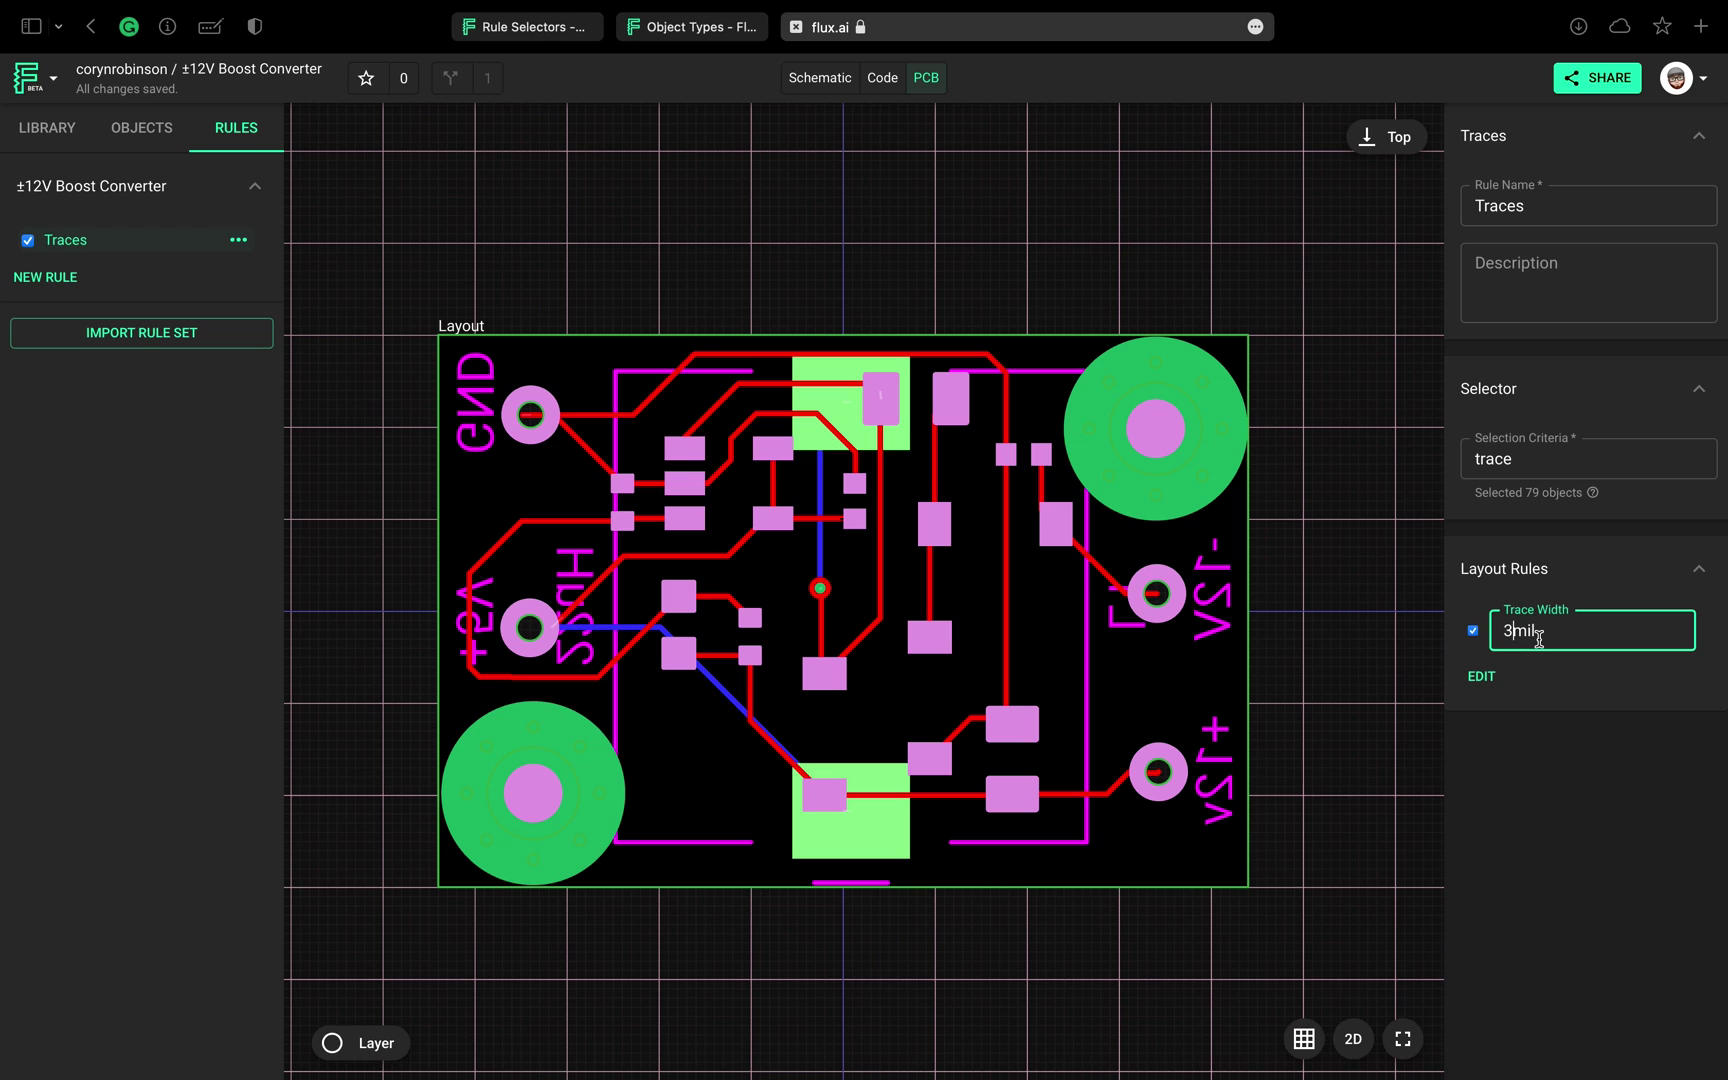
{"action": "key", "text": "BackSpace"}
{"action": "type", "text": "15"}
{"action": "left_click", "coordinate": [1592, 690]}
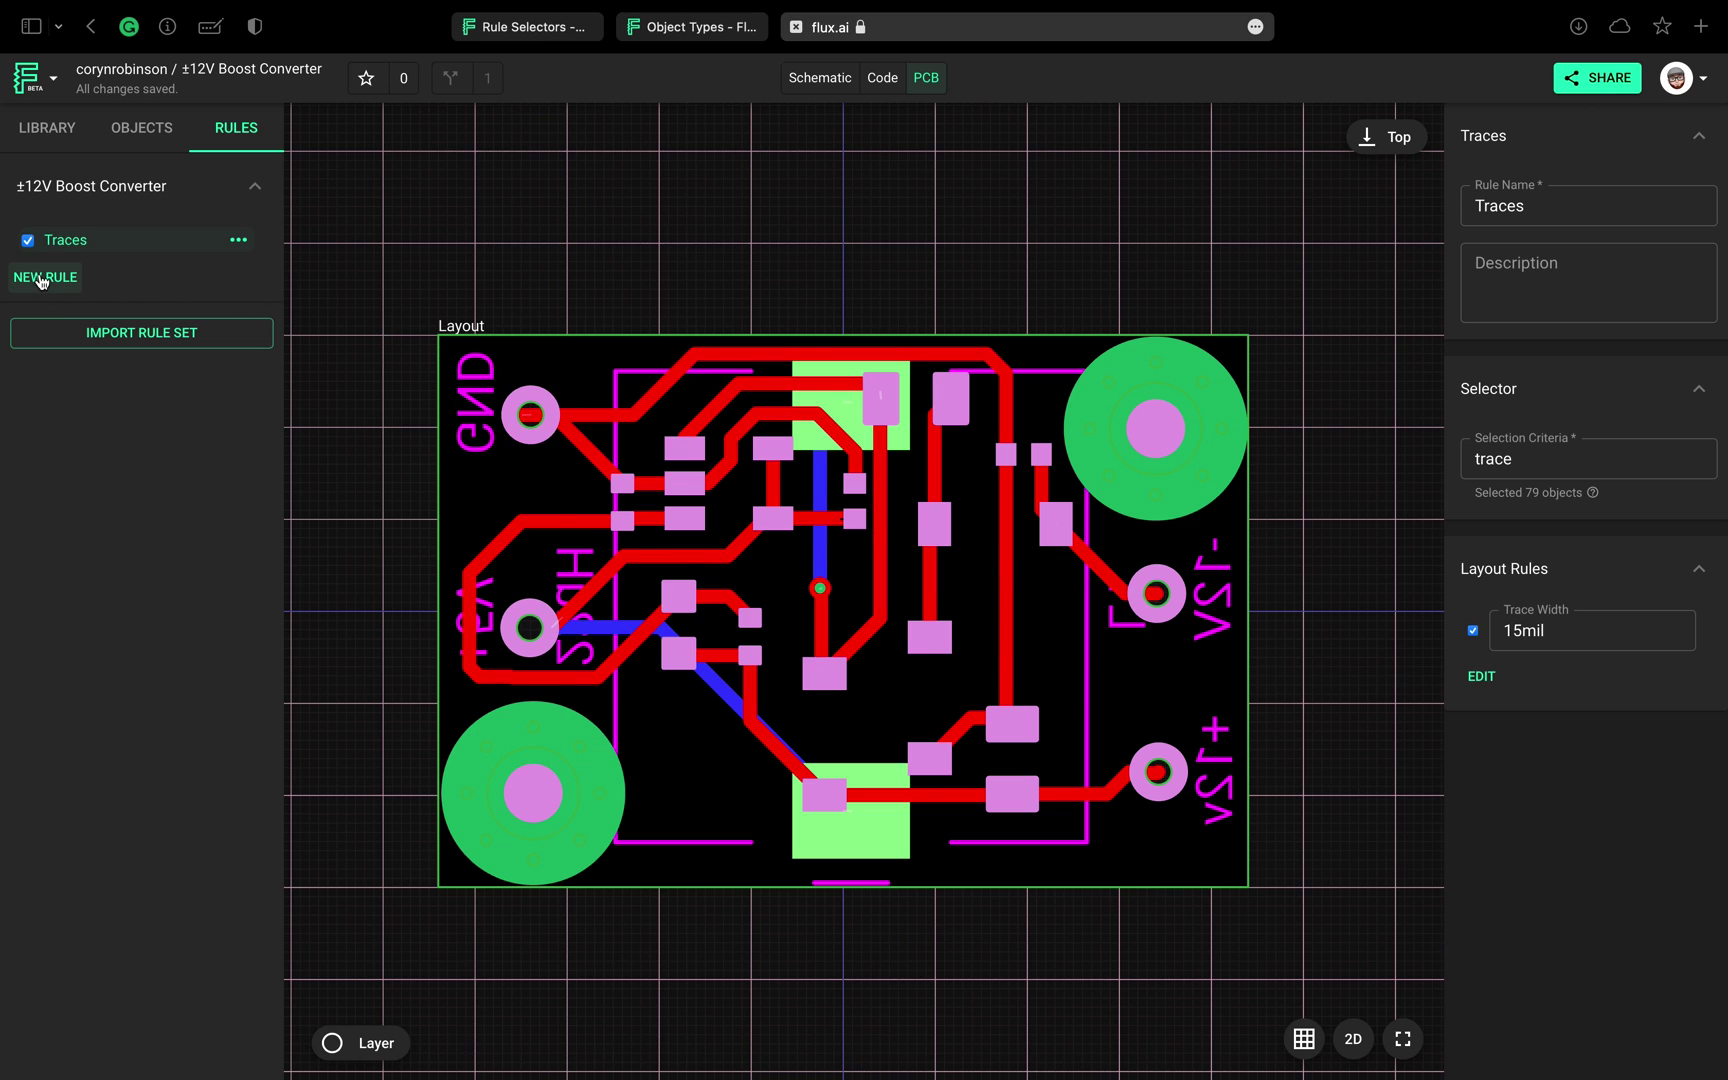
Create a second ruleset with the selector '[PartType*=Res] pad', correcting a typo.
{"action": "left_click", "coordinate": [42, 279]}
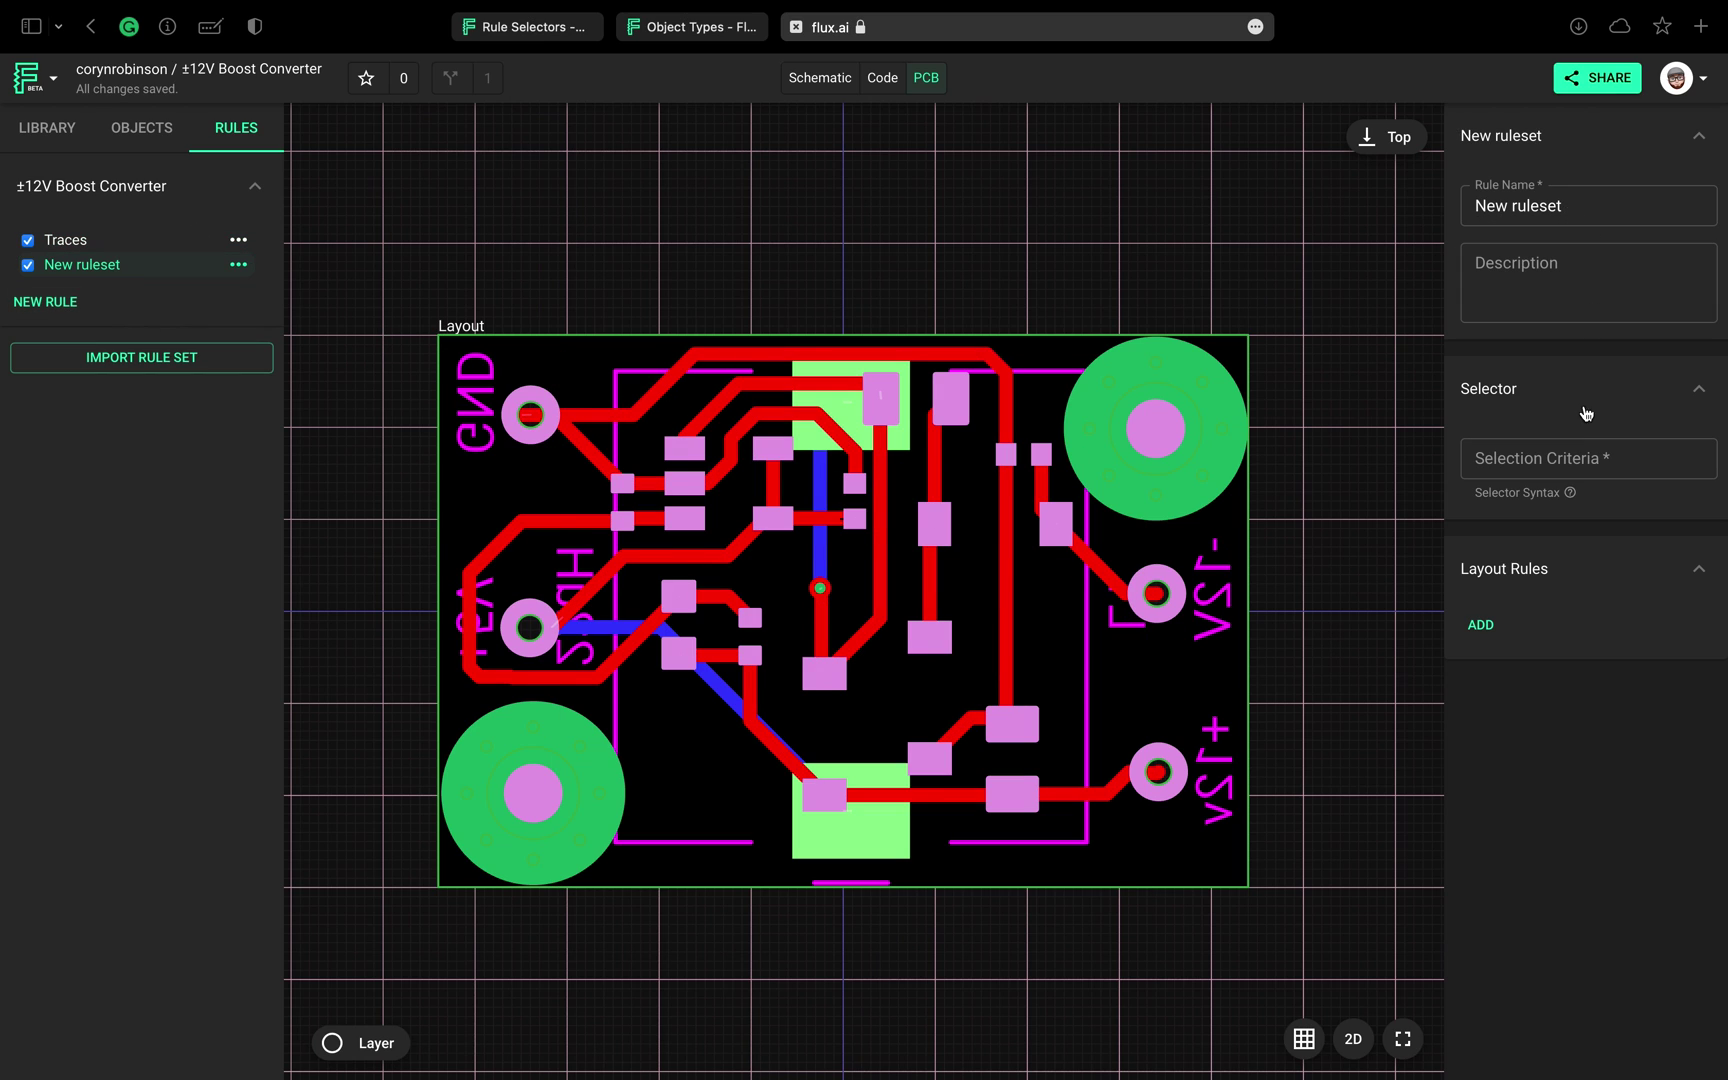
{"action": "left_click", "coordinate": [1585, 445]}
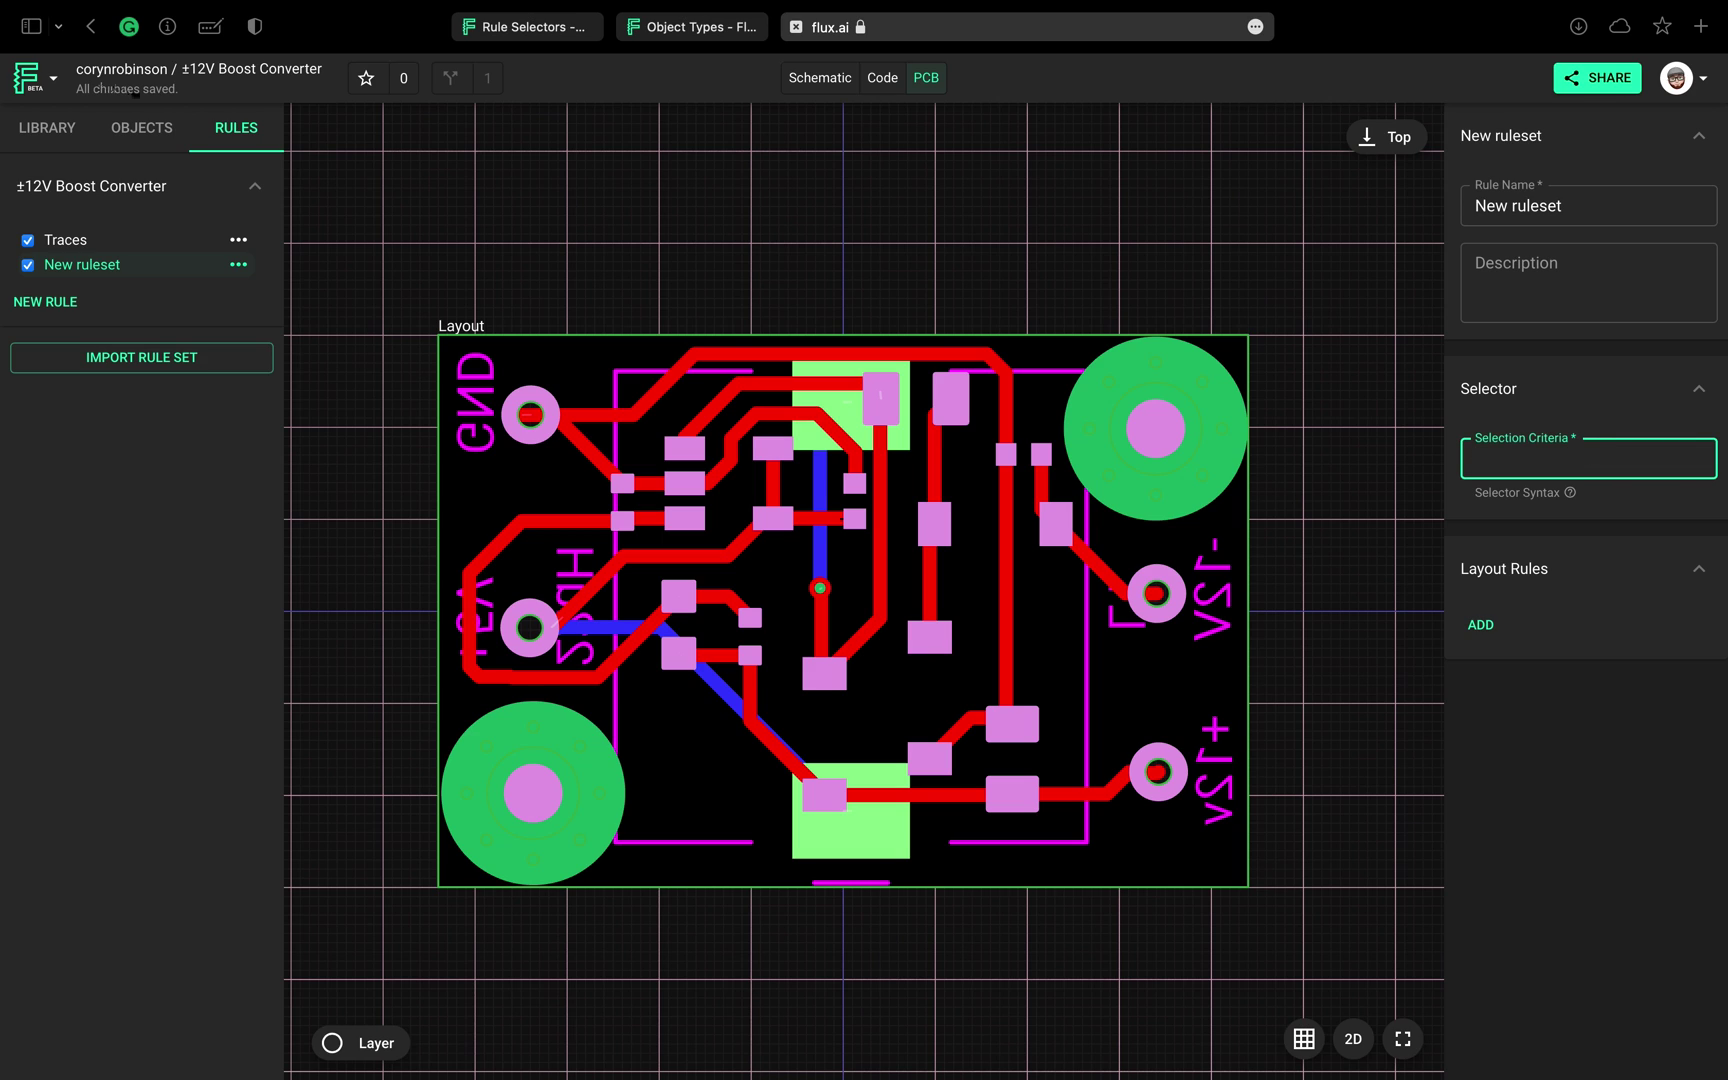
{"action": "type", "text": "["}
{"action": "type", "text": "PartTy"}
{"action": "type", "text": "pe"}
{"action": "type", "text": "*="}
{"action": "type", "text": "Red]"}
{"action": "key", "text": "BackSpace"}
{"action": "key", "text": "BackSpace"}
{"action": "type", "text": "s]"}
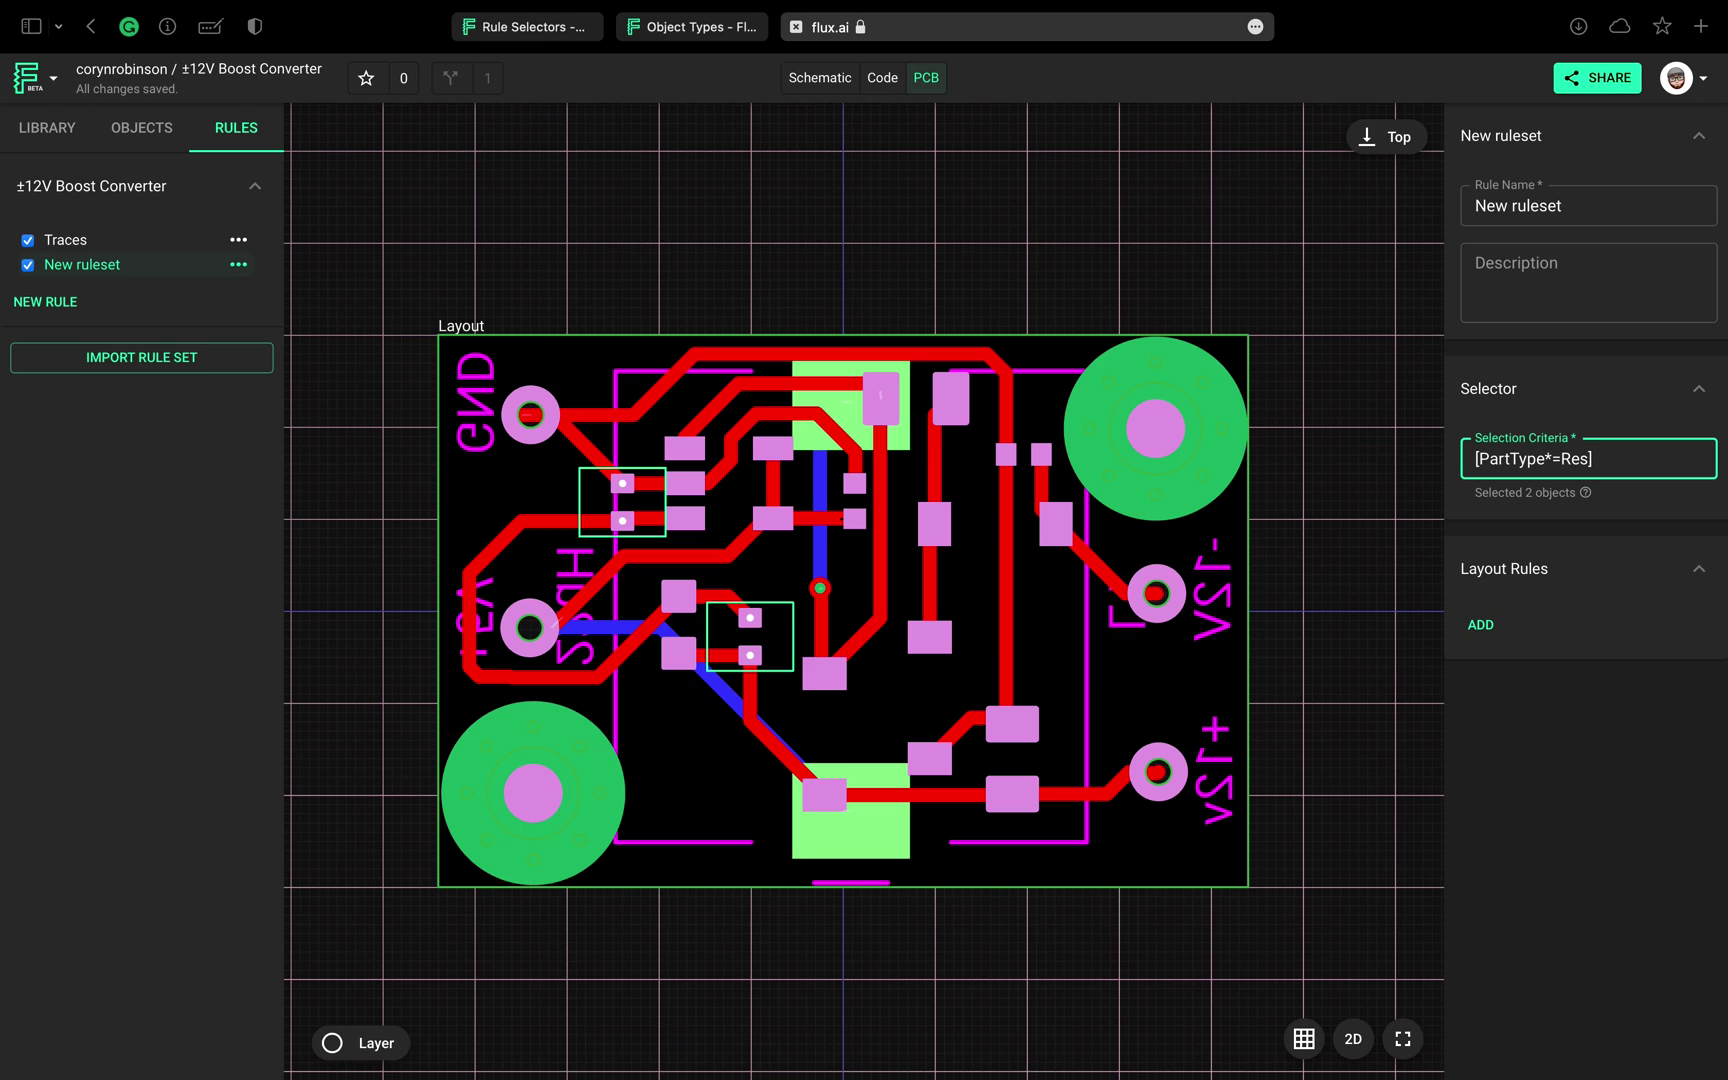
{"action": "type", "text": "pad"}
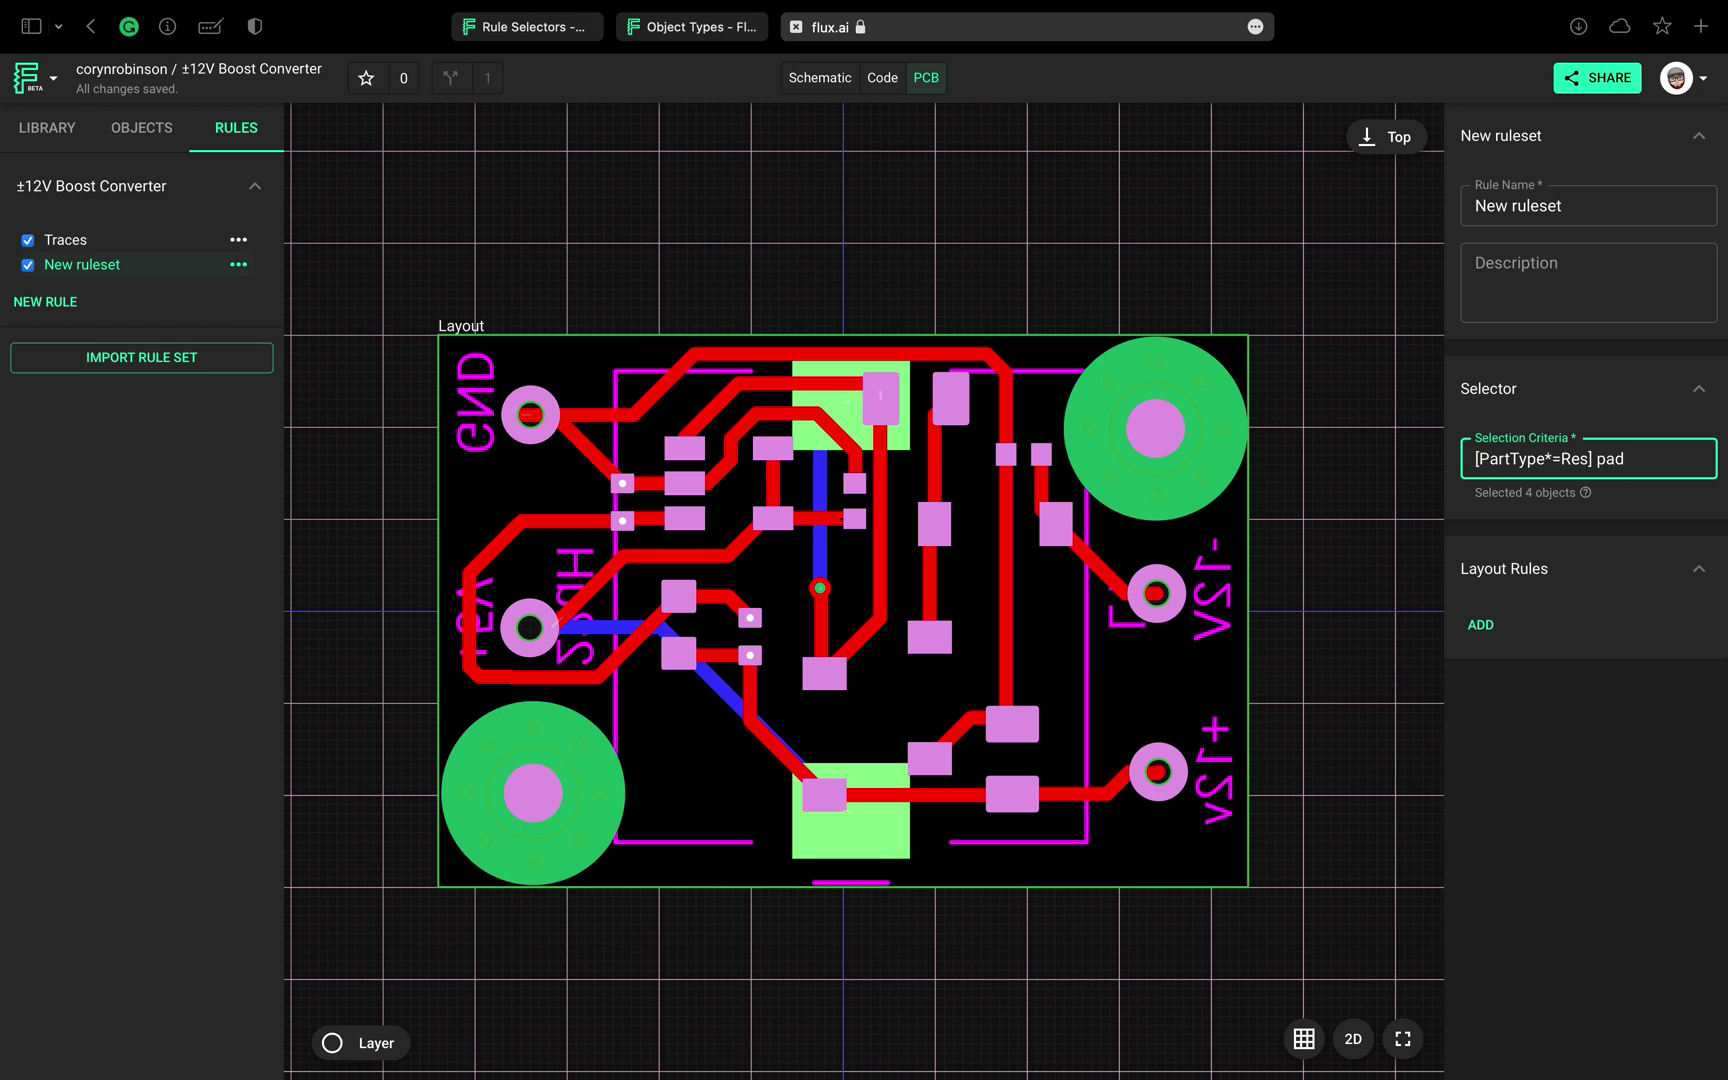
Replace the 'pad' term in the selector with ', [DesignatorPrefix=C' to include capacitors.
{"action": "key", "text": "BackSpace"}
{"action": "key", "text": "BackSpace"}
{"action": "key", "text": "BackSpace"}
{"action": "key", "text": "BackSpace"}
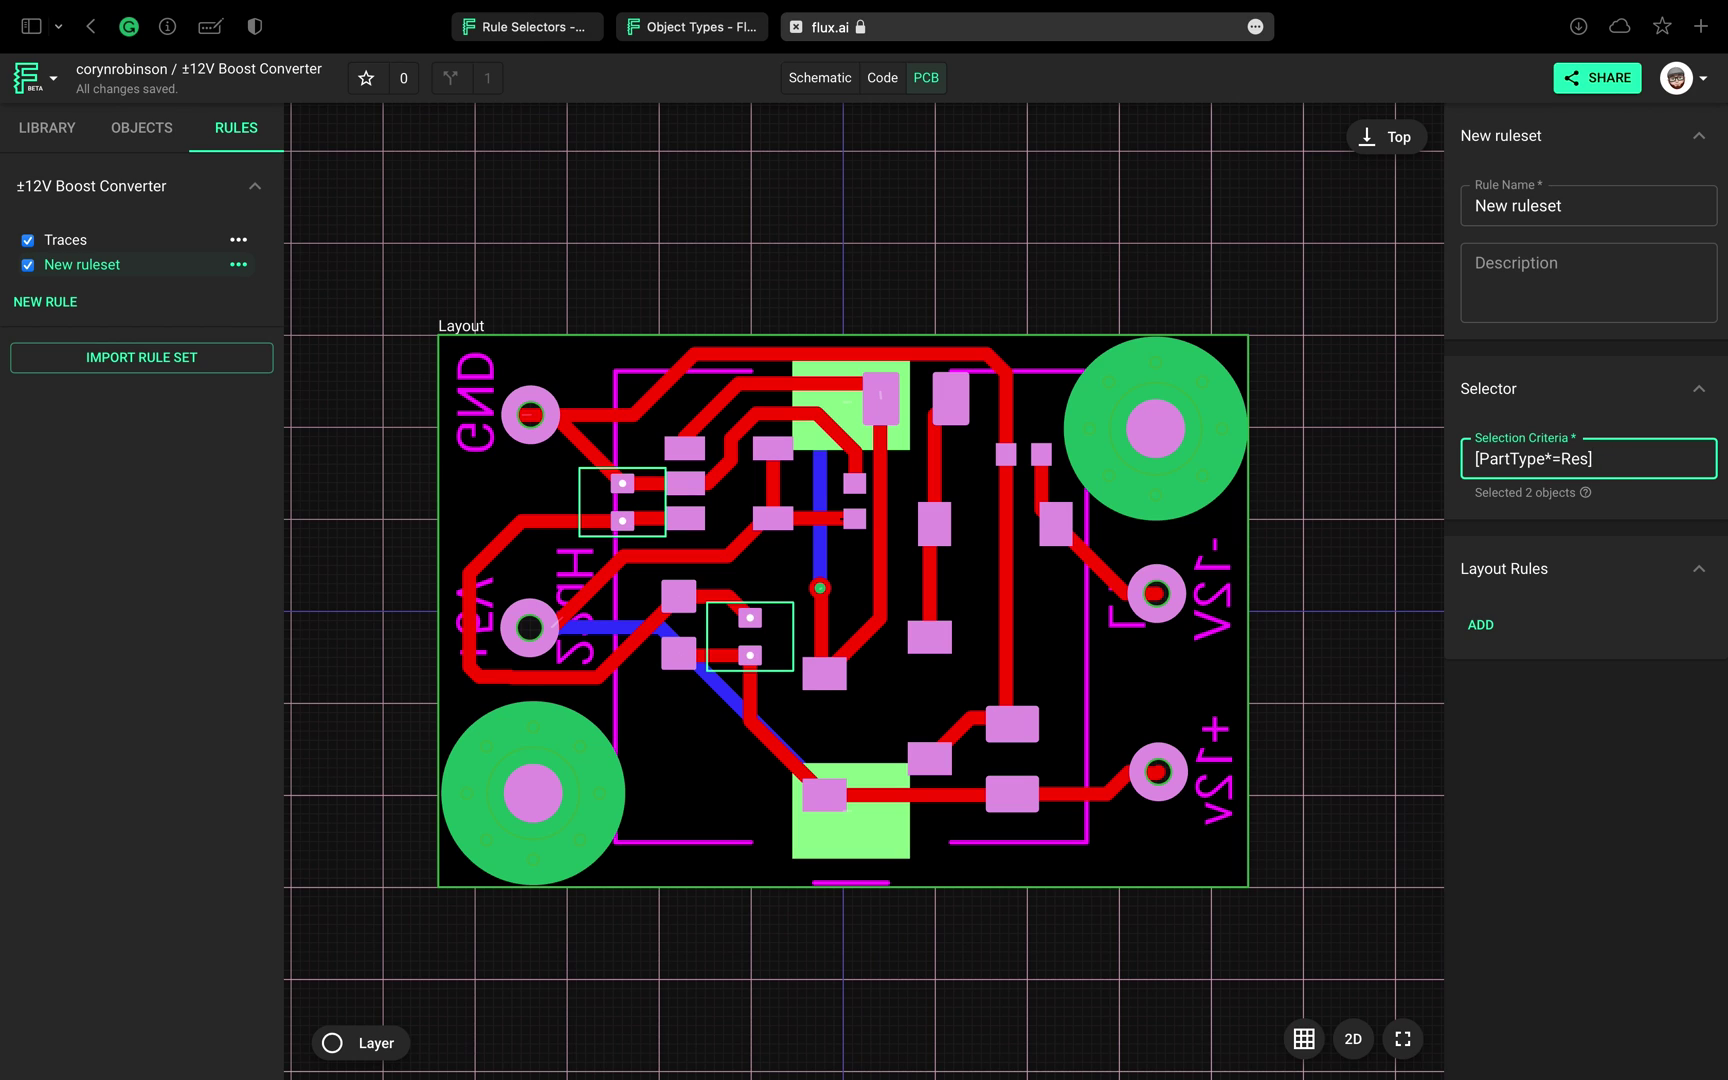
{"action": "type", "text": ","}
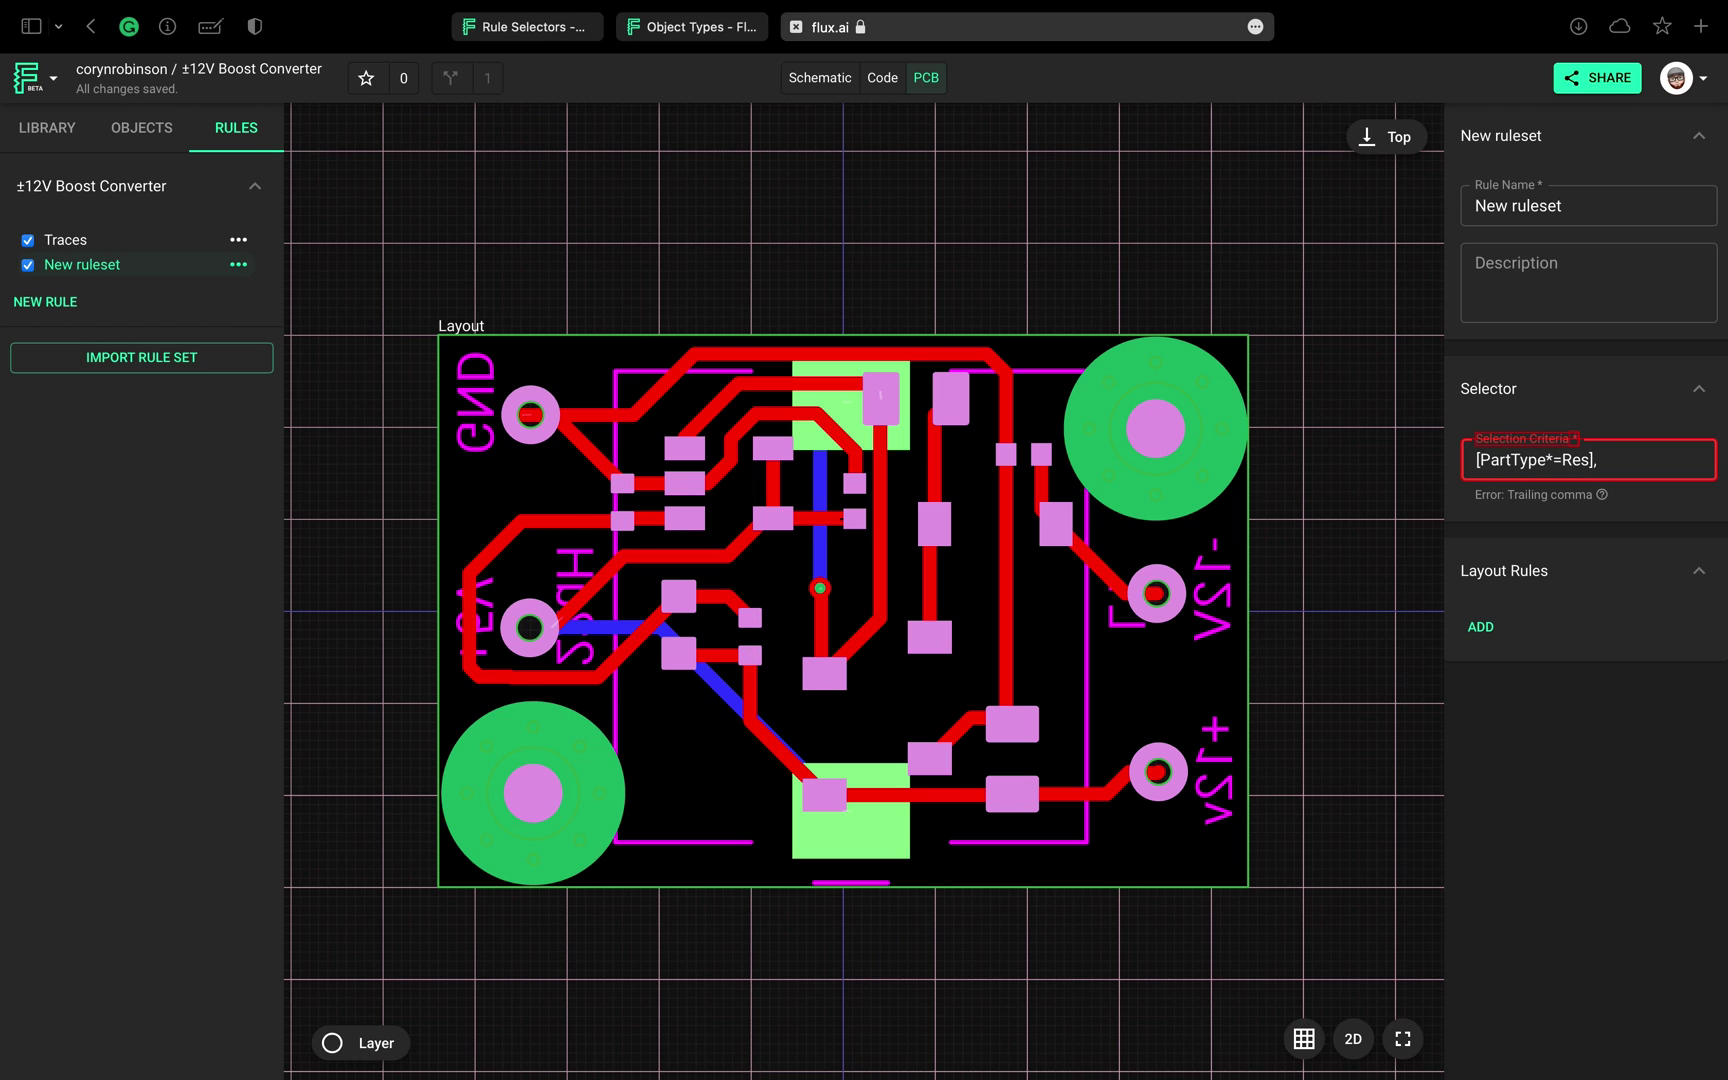
{"action": "type", "text": " [Design"}
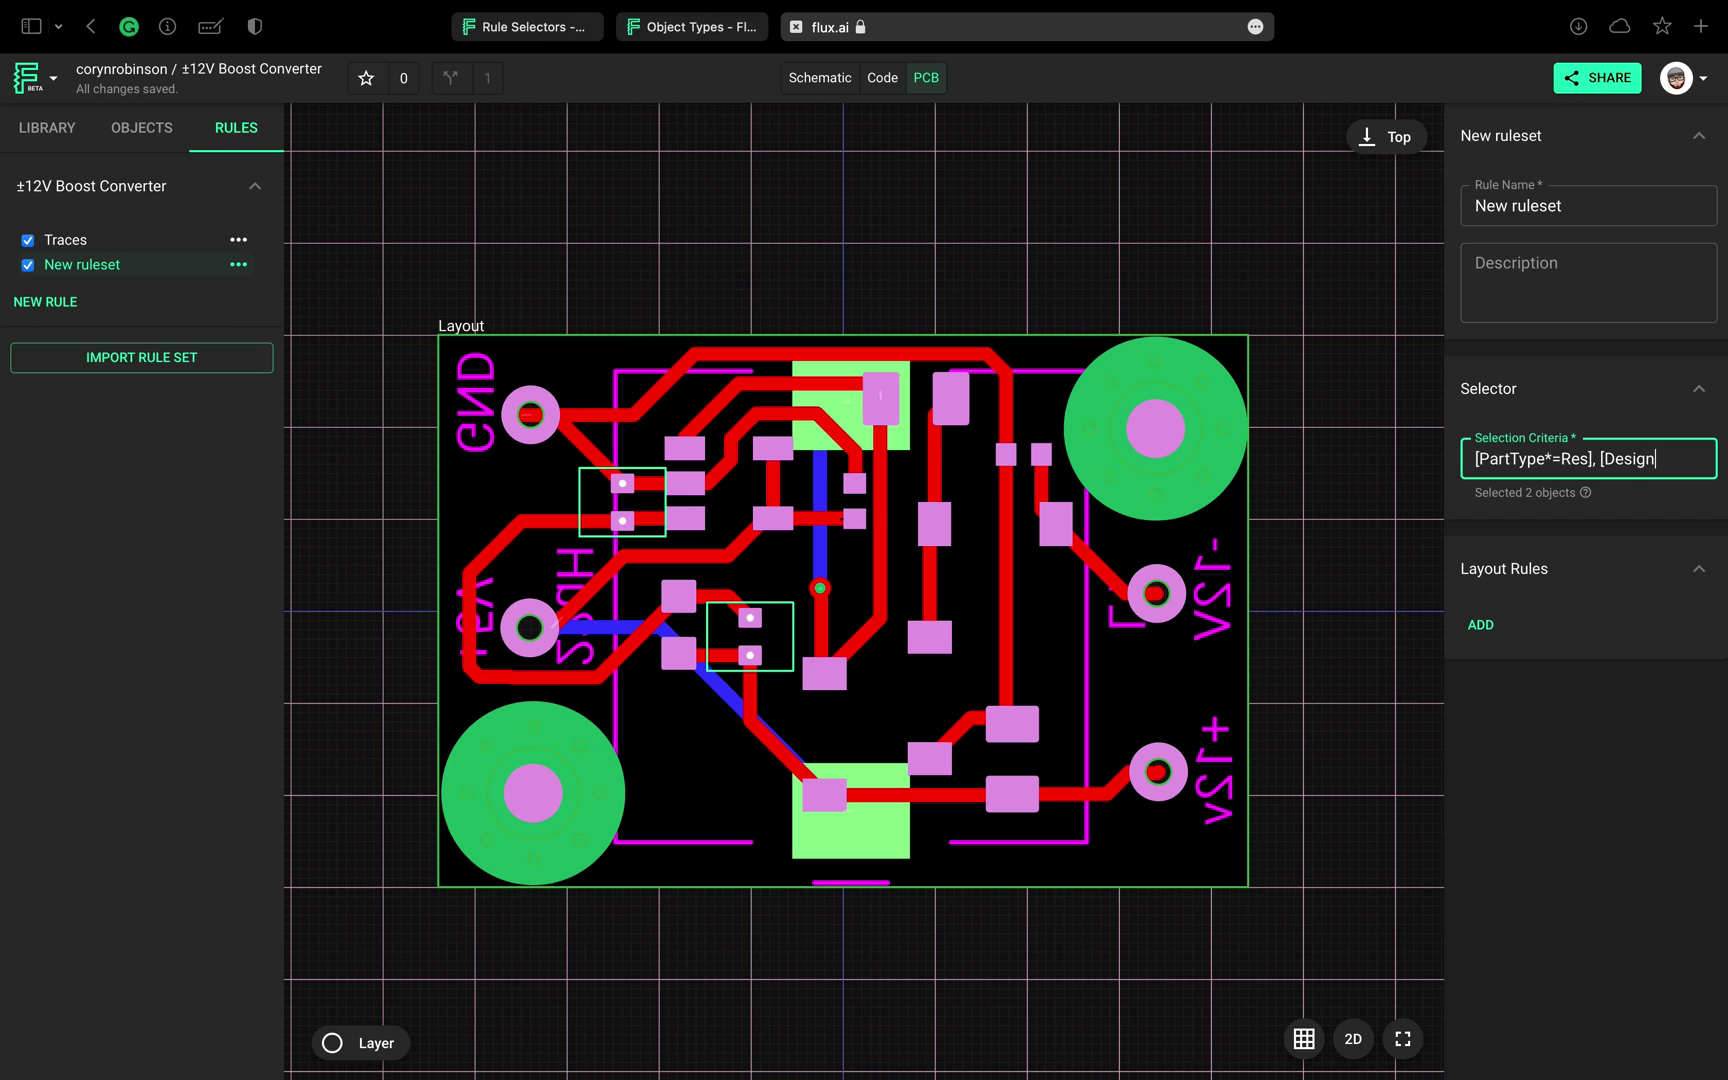
{"action": "type", "text": "atorPref"}
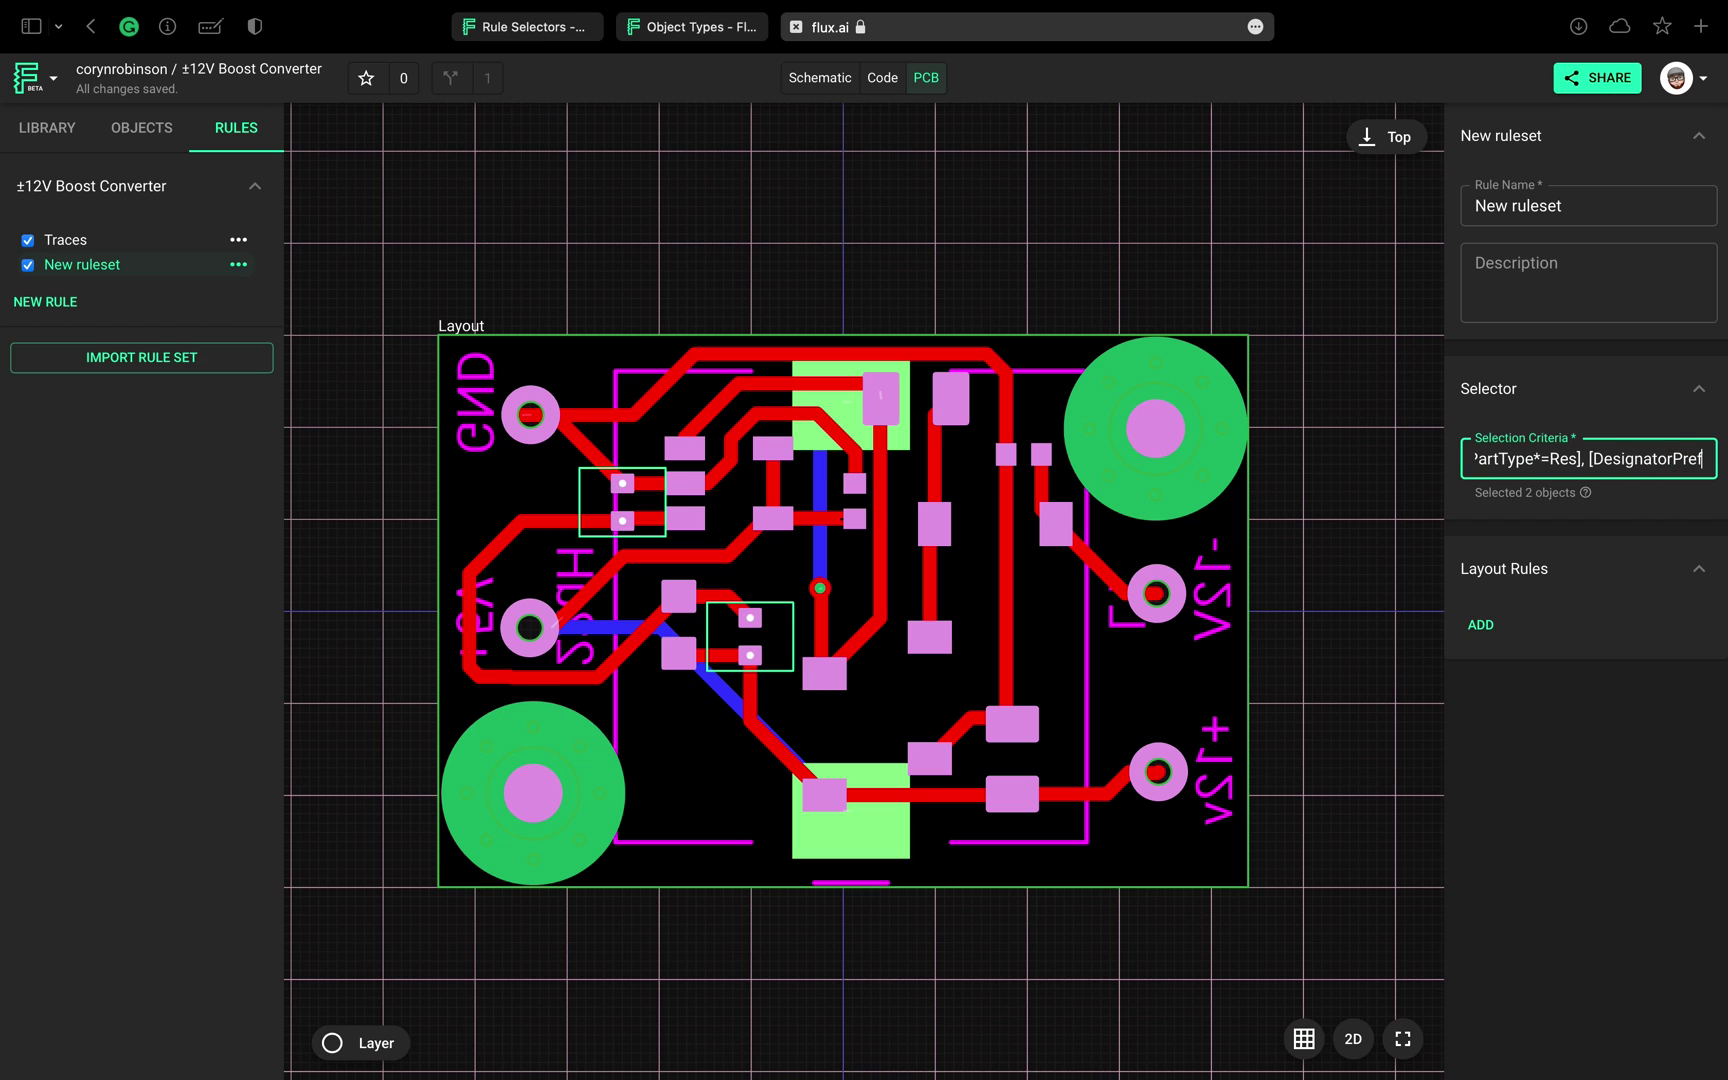
{"action": "type", "text": "ix"}
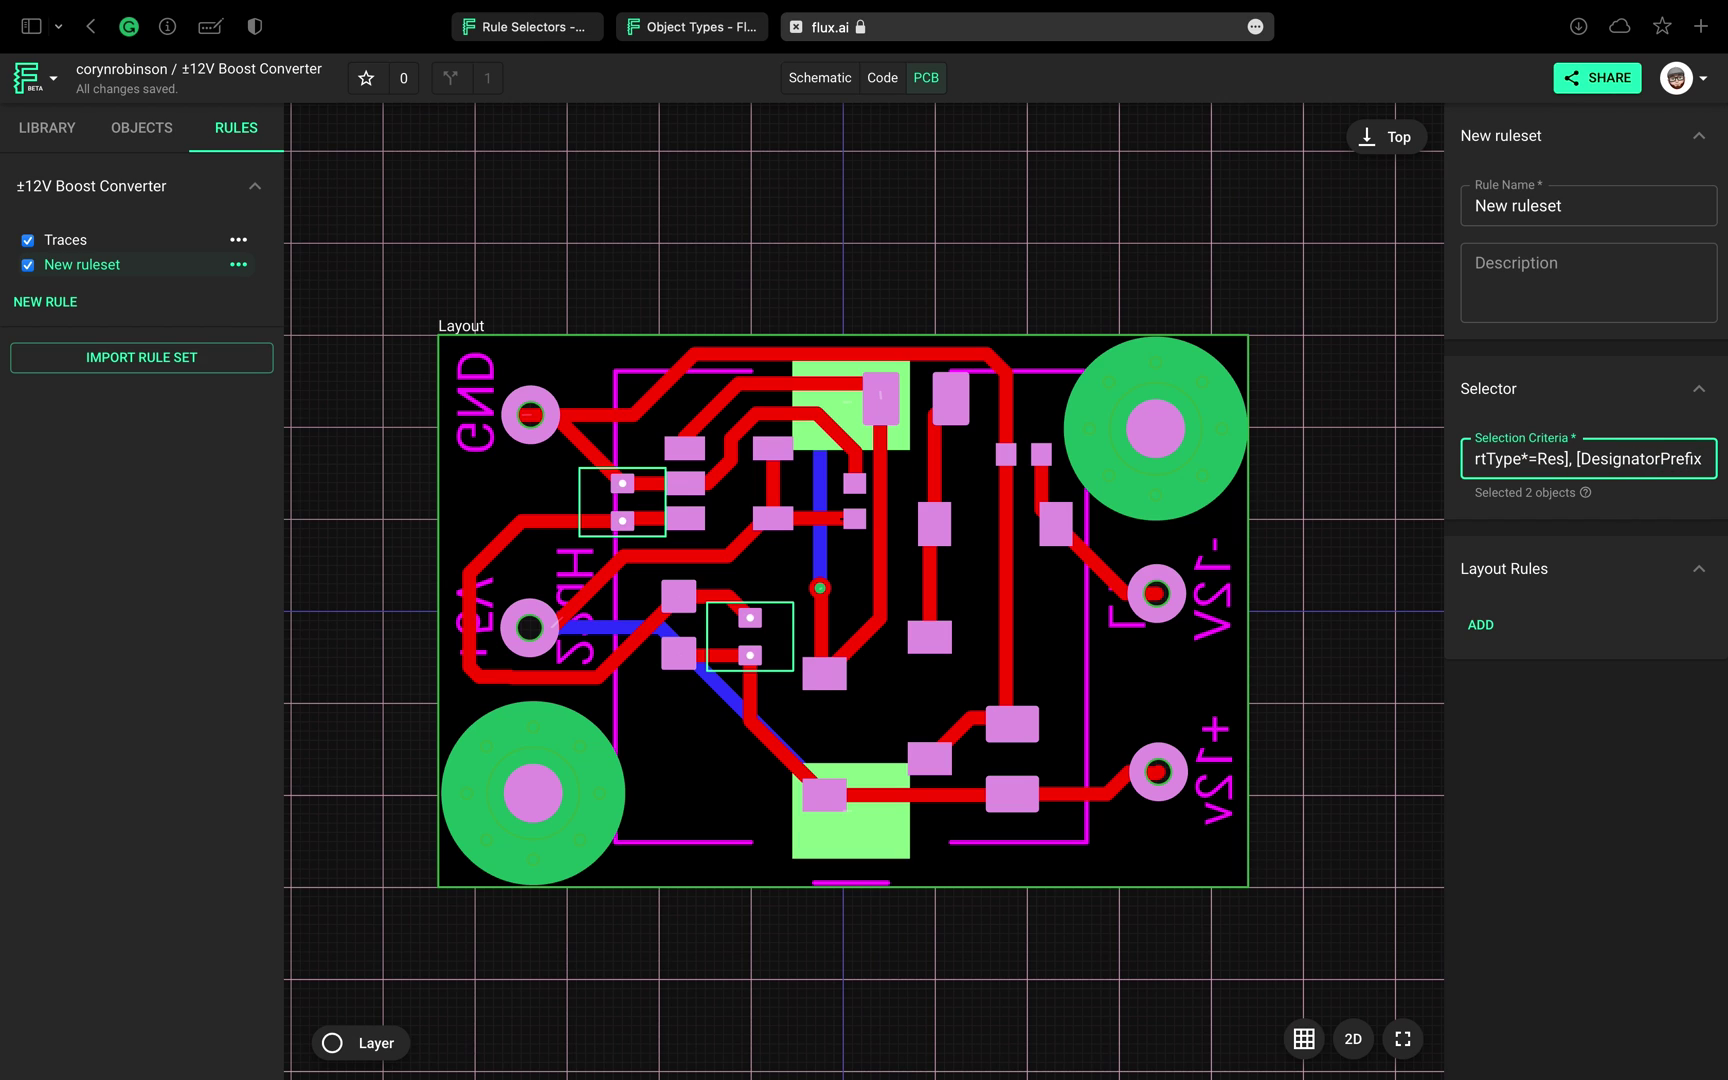
{"action": "type", "text": "=C"}
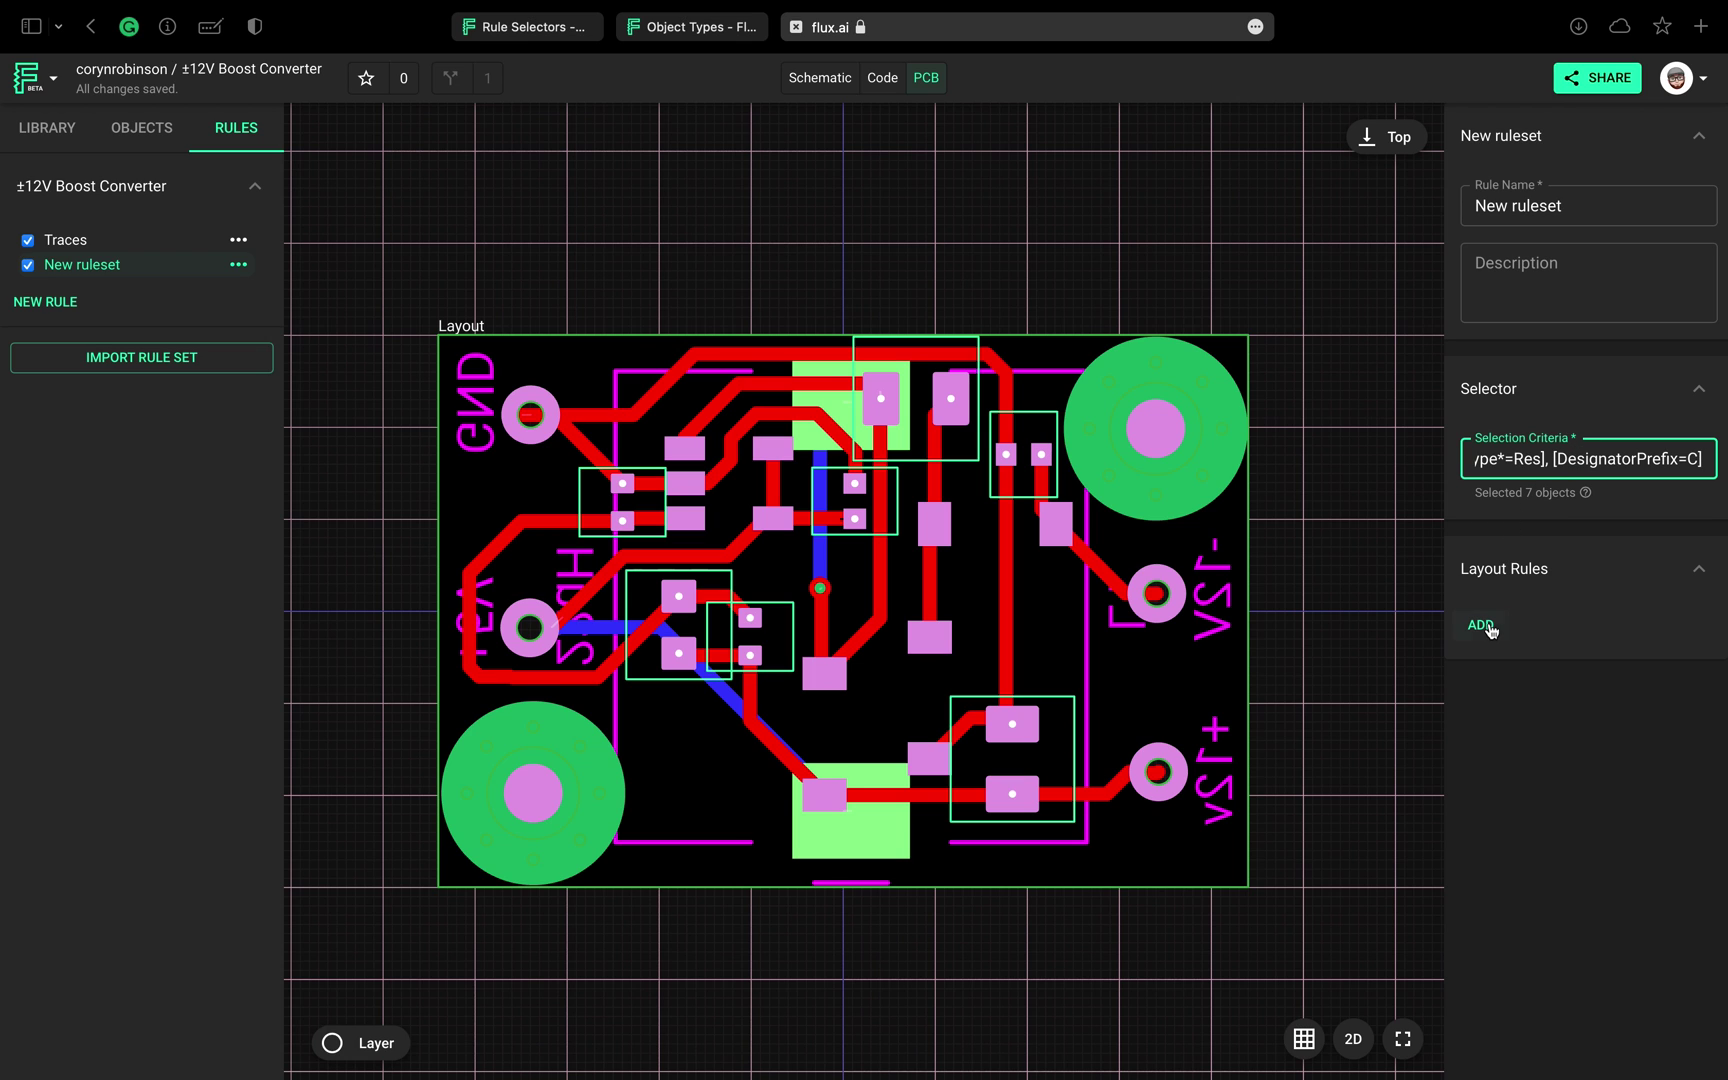
Add a Layer layout rule set to Bottom for the selected resistors and capacitors.
{"action": "left_click", "coordinate": [1488, 627]}
{"action": "type", "text": "layer"}
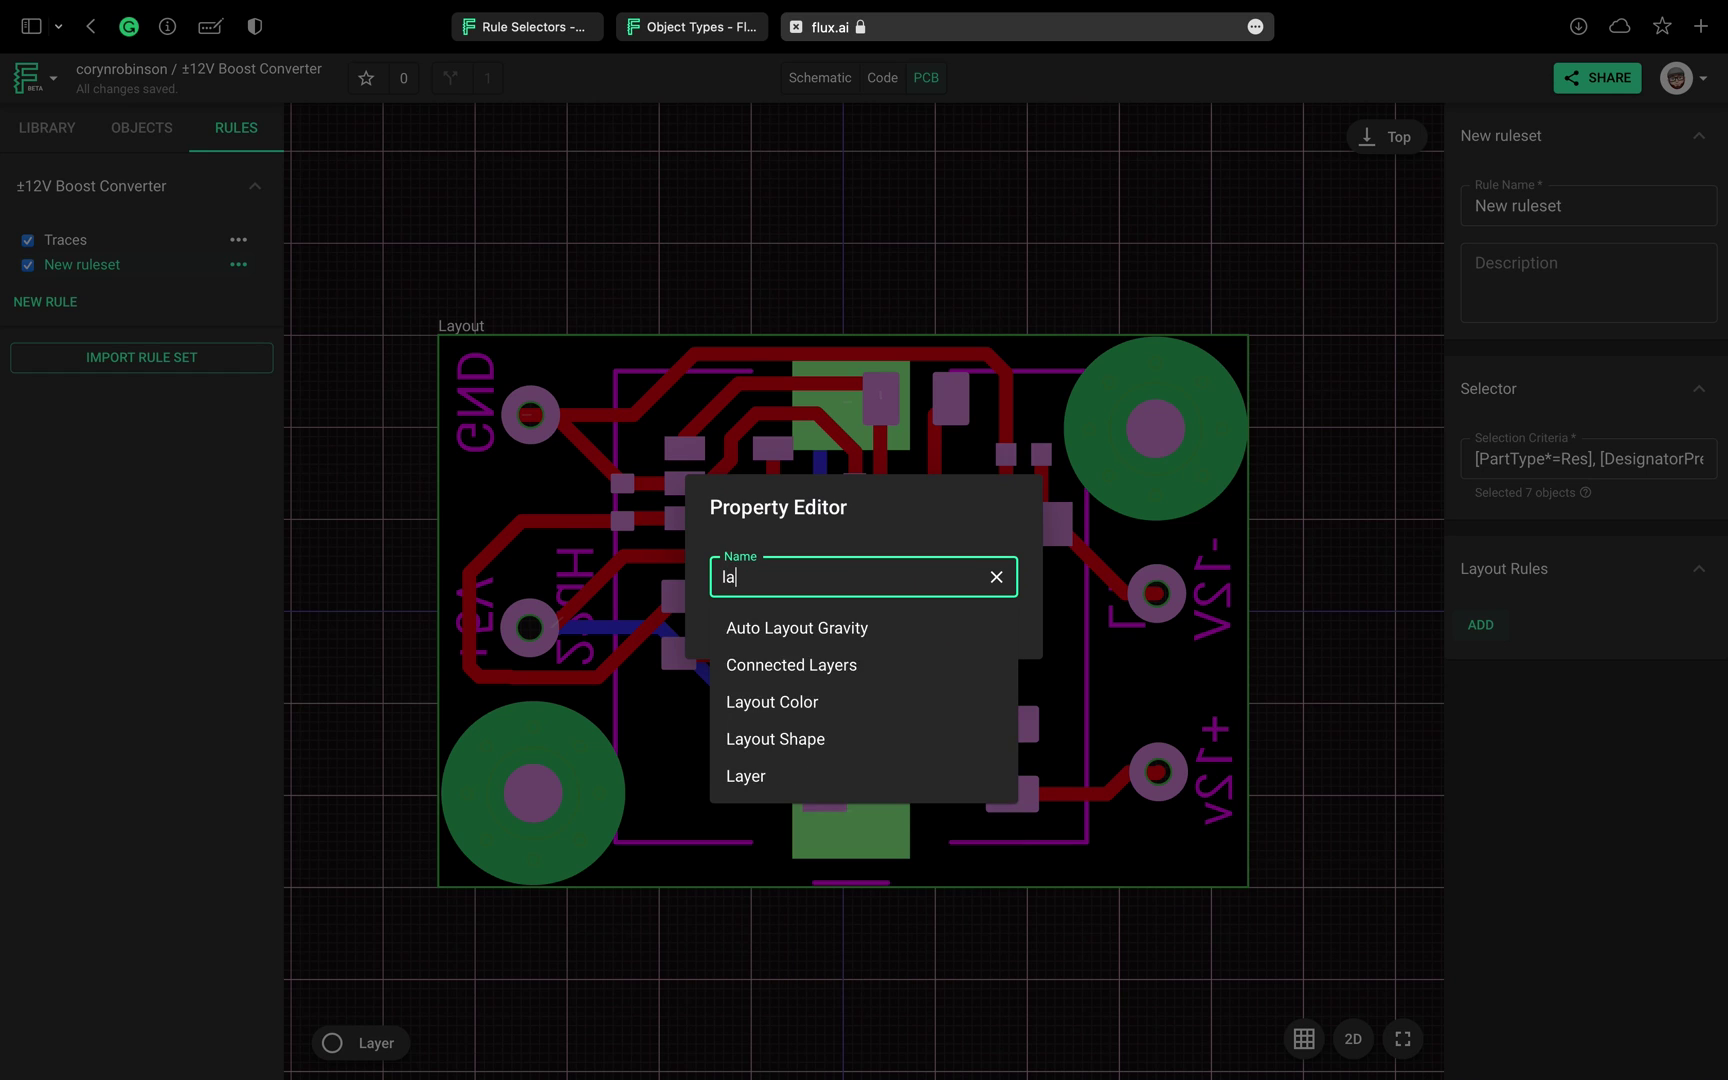
{"action": "key", "text": "Down"}
{"action": "key", "text": "Down"}
{"action": "key", "text": "Return"}
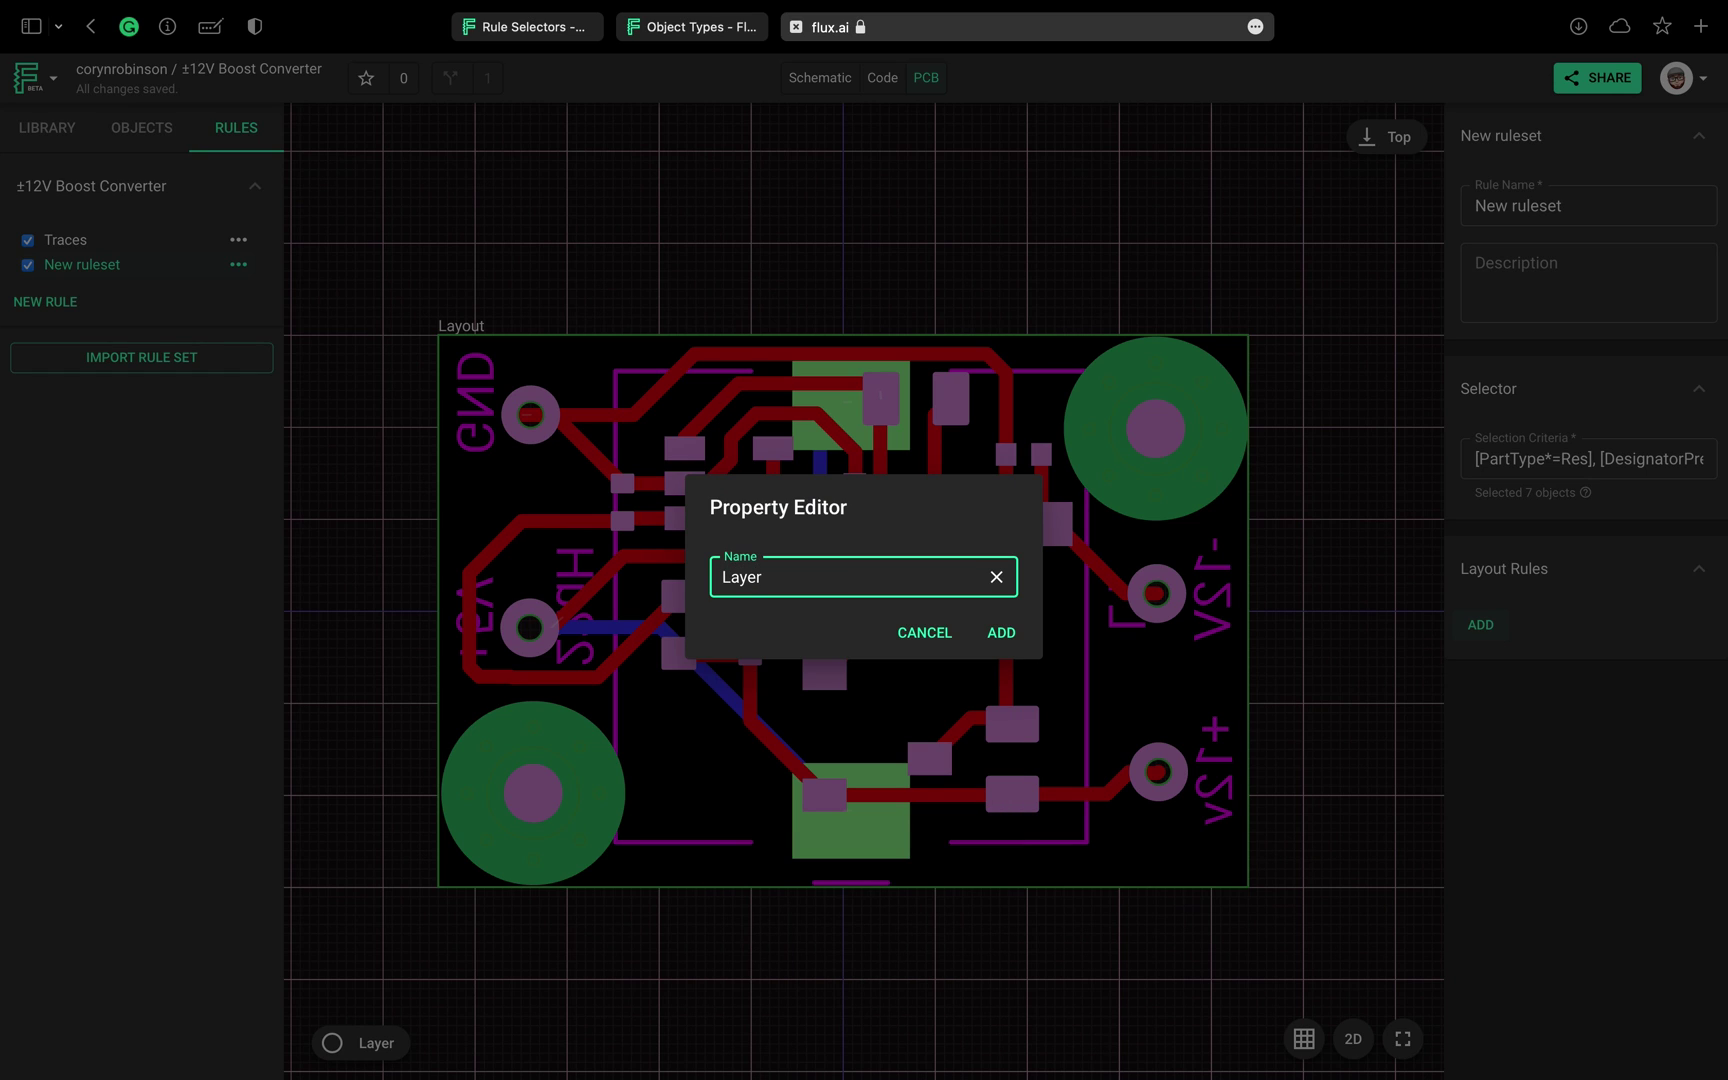
{"action": "left_click", "coordinate": [1001, 632]}
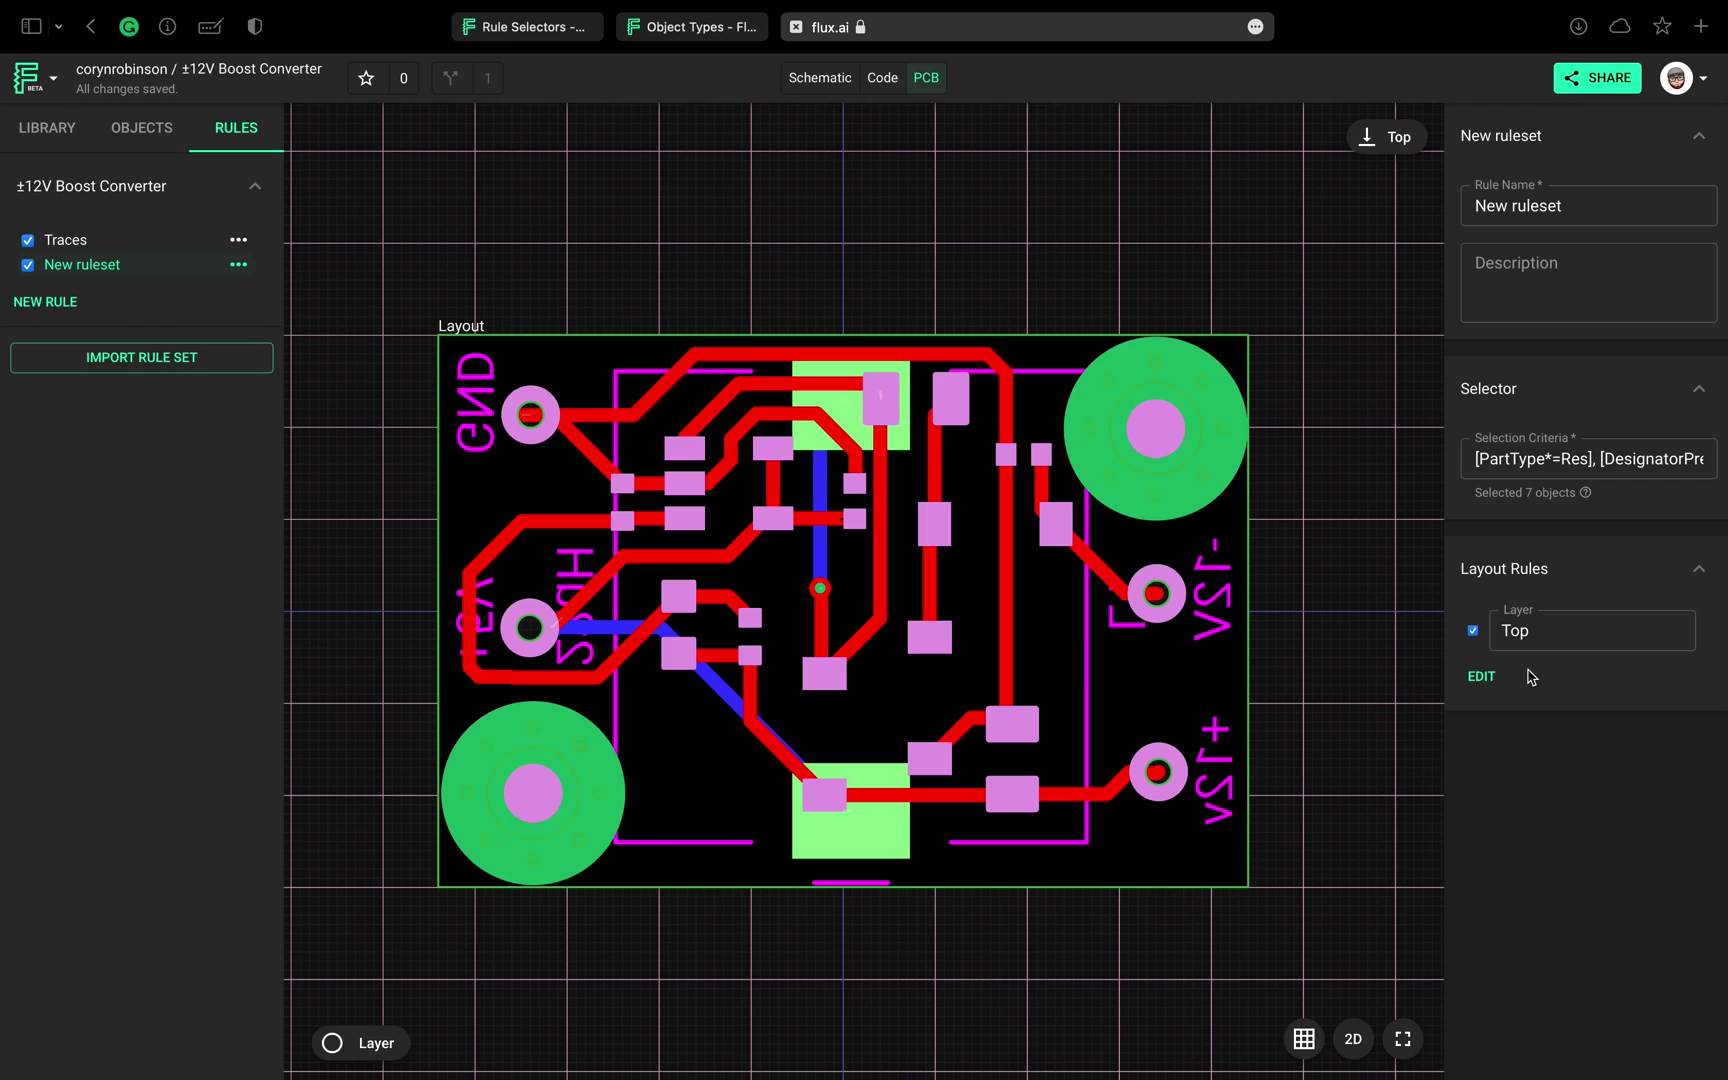
{"action": "left_click", "coordinate": [1558, 636]}
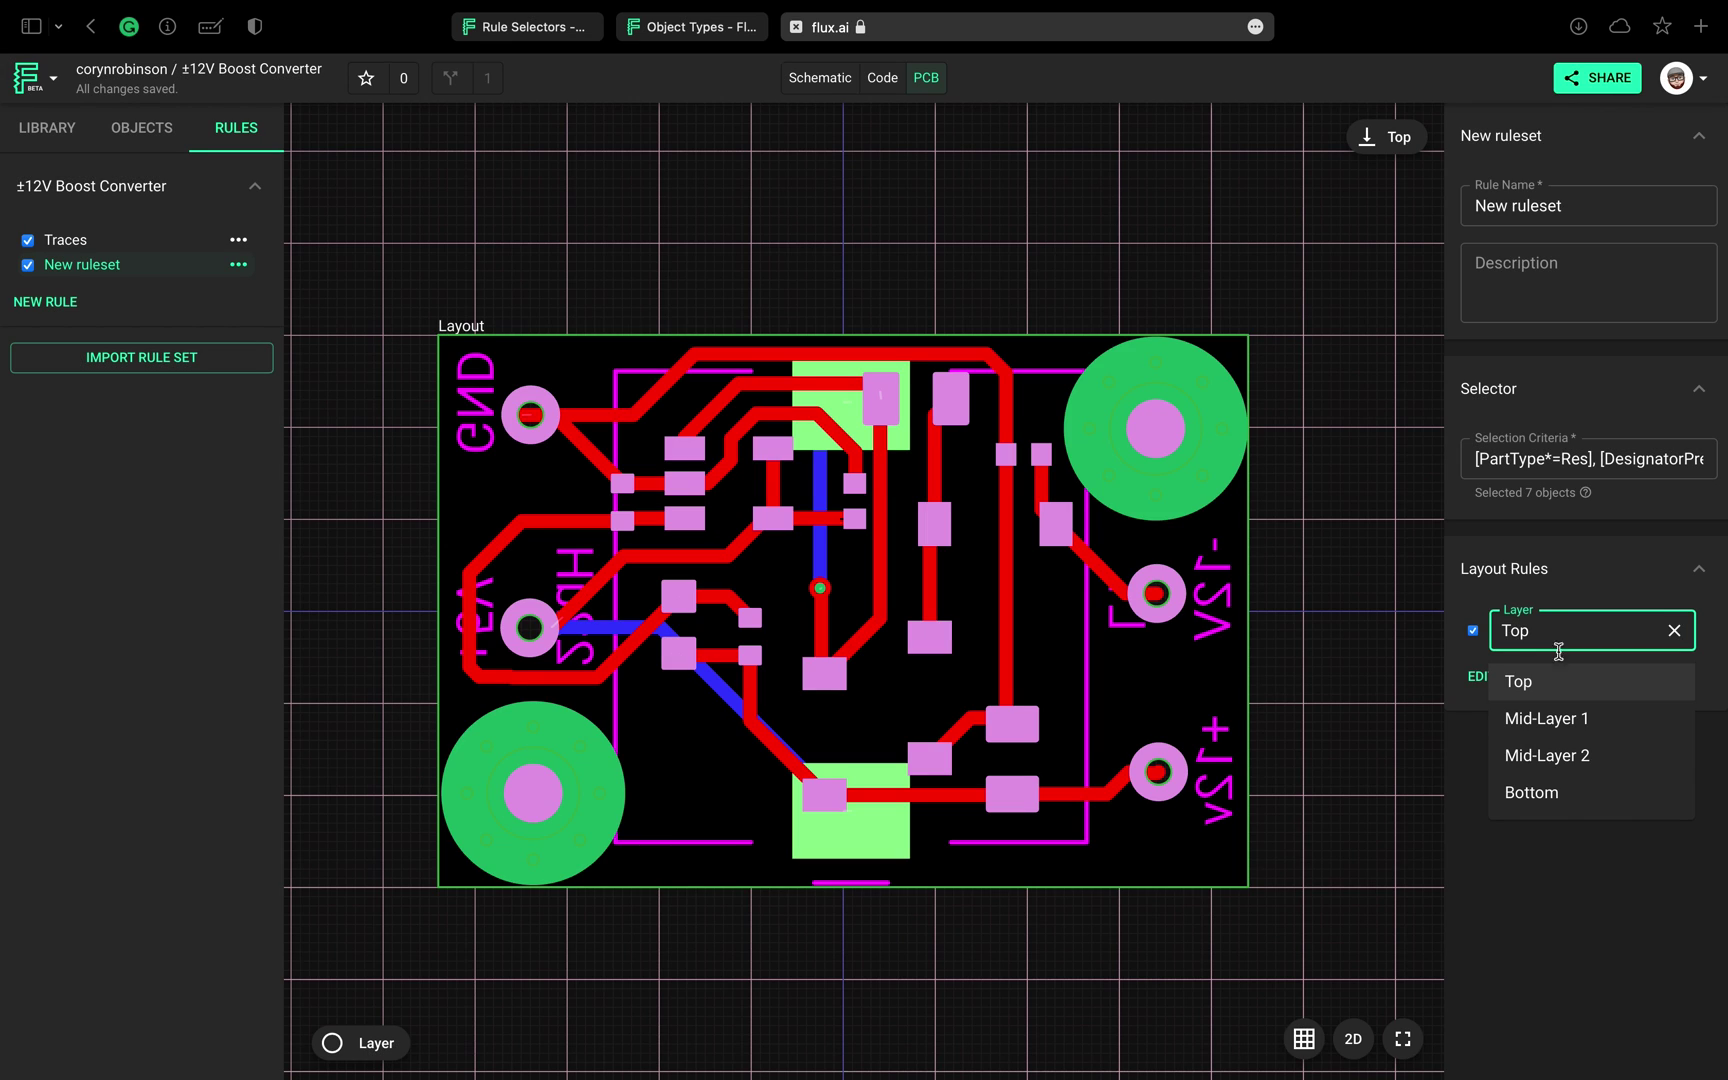
{"action": "left_click", "coordinate": [1552, 792]}
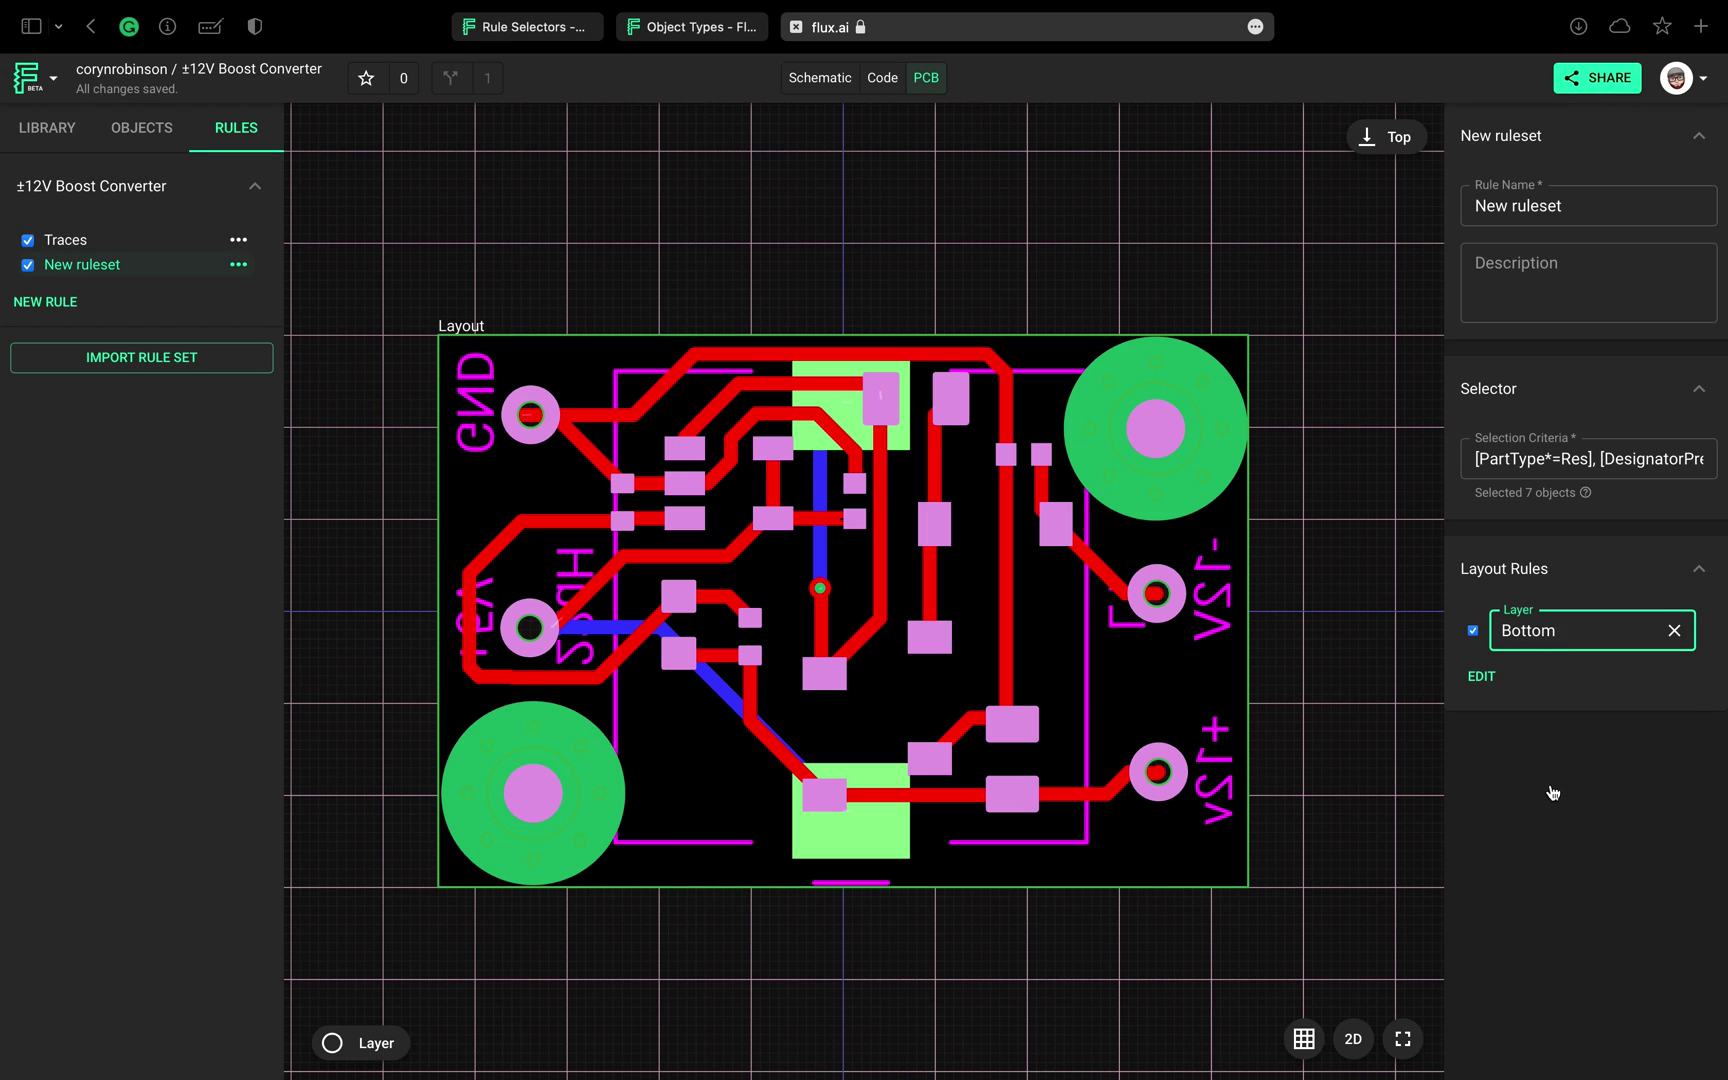